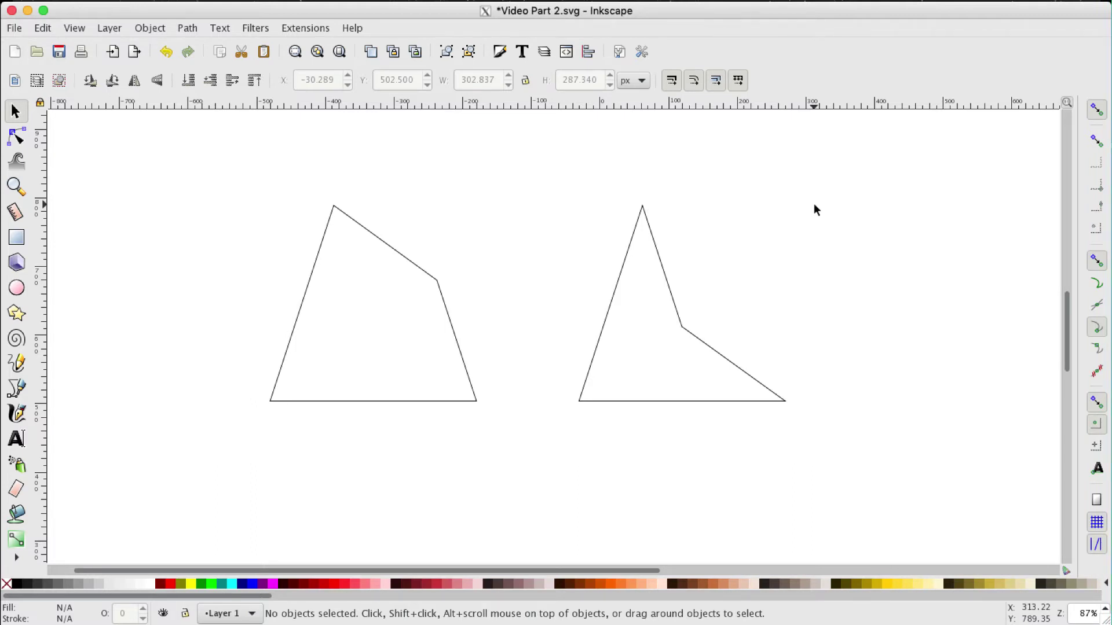
Step: Draw a perfect circle centred on the kite's top point, reaching its right corner
{"action": "left_click", "coordinate": [17, 289]}
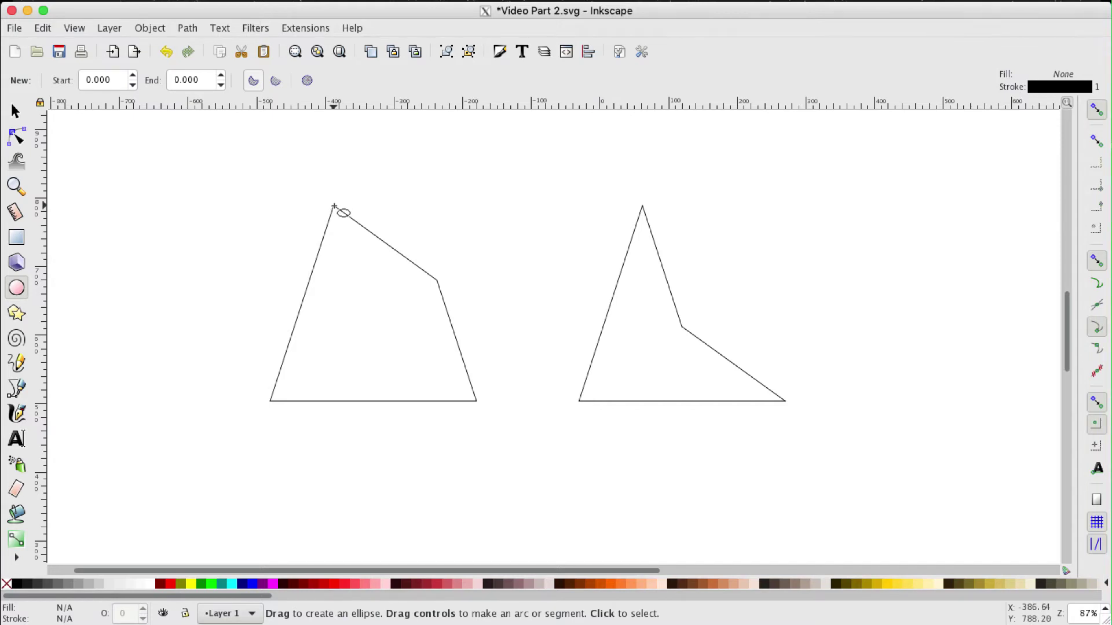
{"action": "key", "text": "shift"}
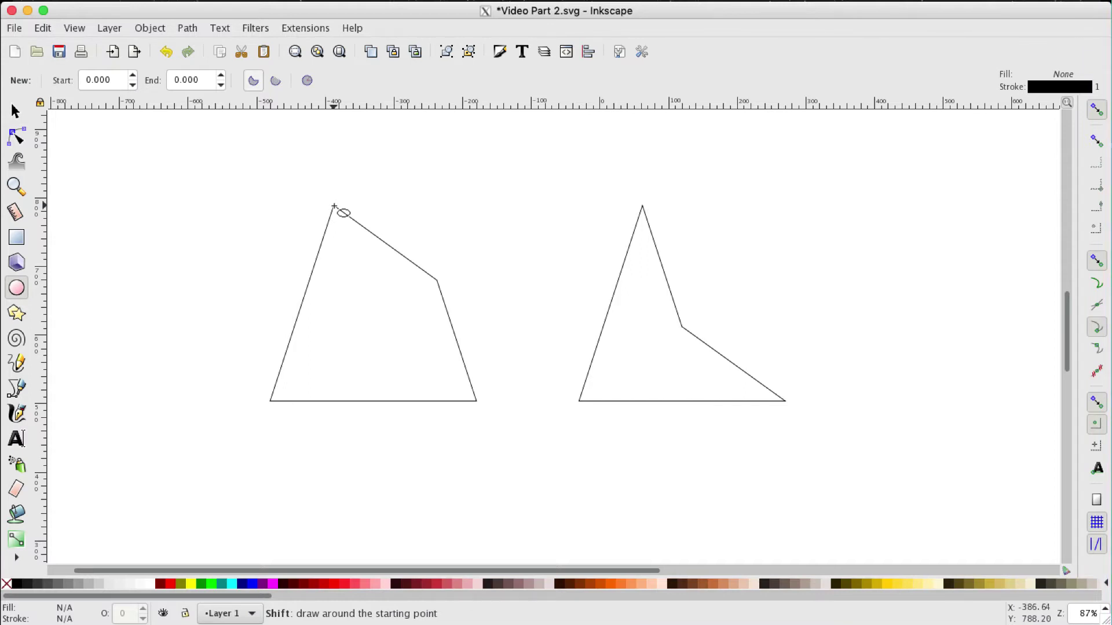
{"action": "key", "text": "ctrl"}
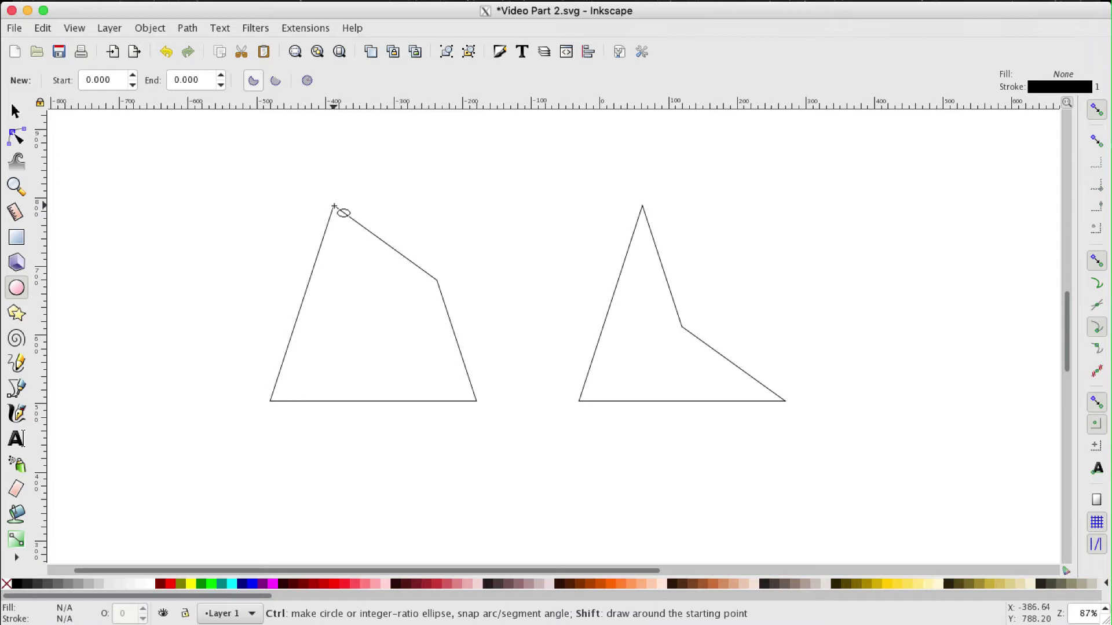
{"action": "left_click_drag", "start_coordinate": [335, 207], "coordinate": [461, 353]}
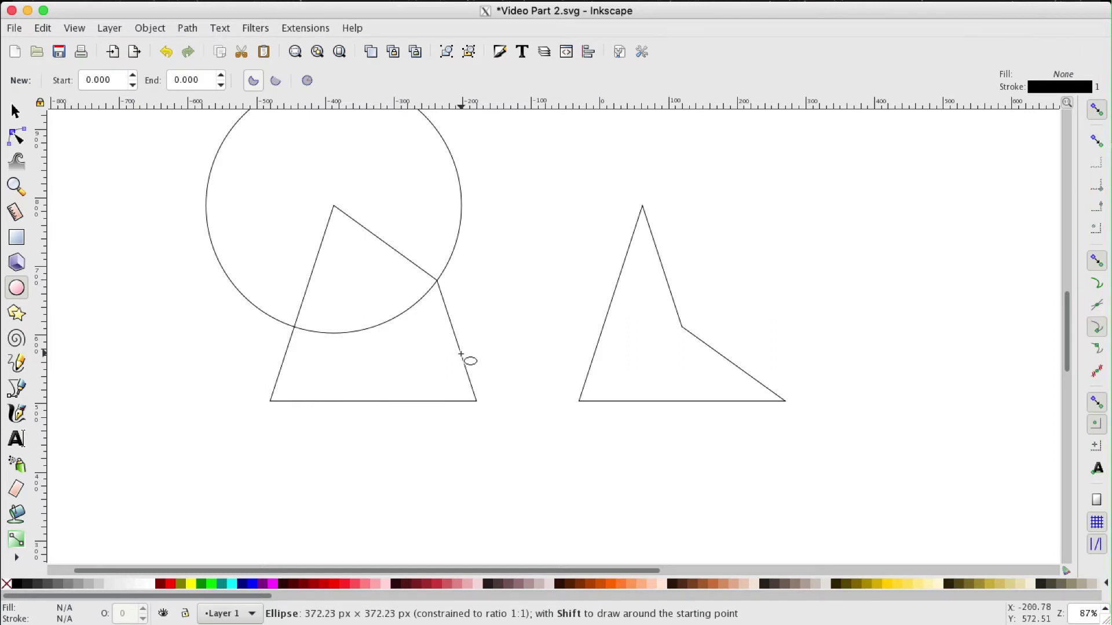
{"action": "left_click_drag", "start_coordinate": [460, 354], "coordinate": [461, 354]}
Step: Undo the circle and draw a decagon from the kite's top point to its right corner instead
{"action": "key", "text": "ctrl+z"}
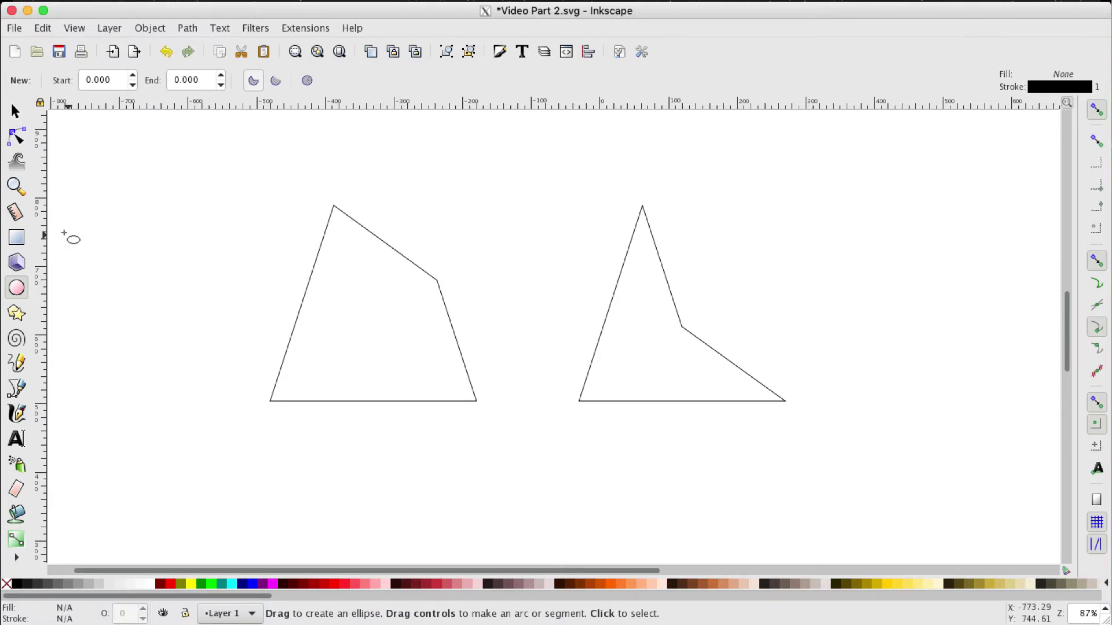
{"action": "left_click", "coordinate": [18, 313]}
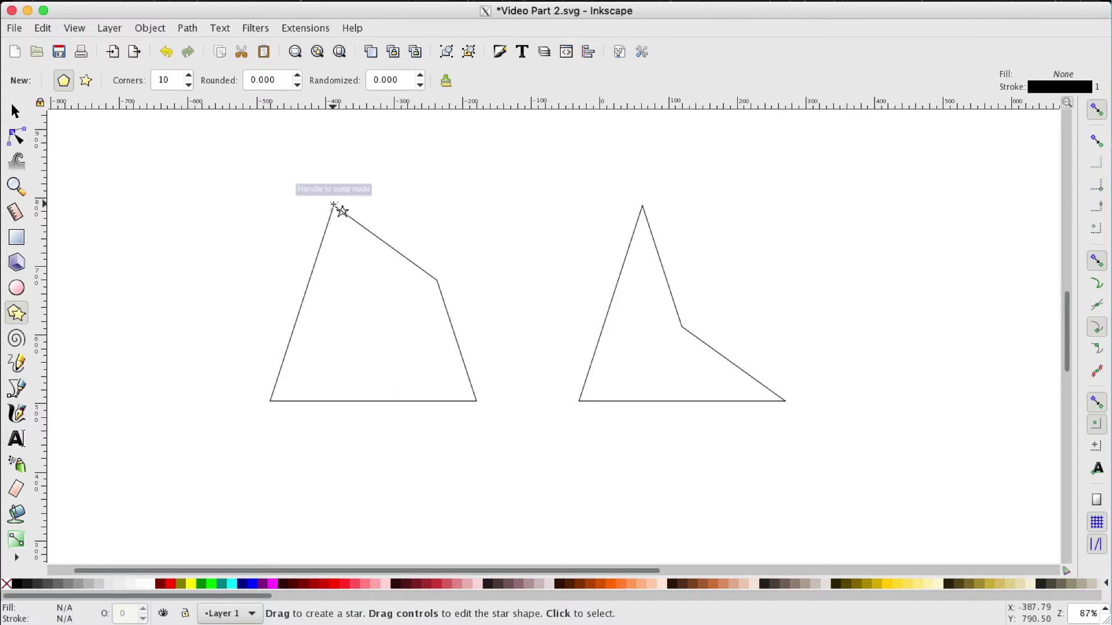
{"action": "left_click_drag", "start_coordinate": [334, 206], "coordinate": [437, 279]}
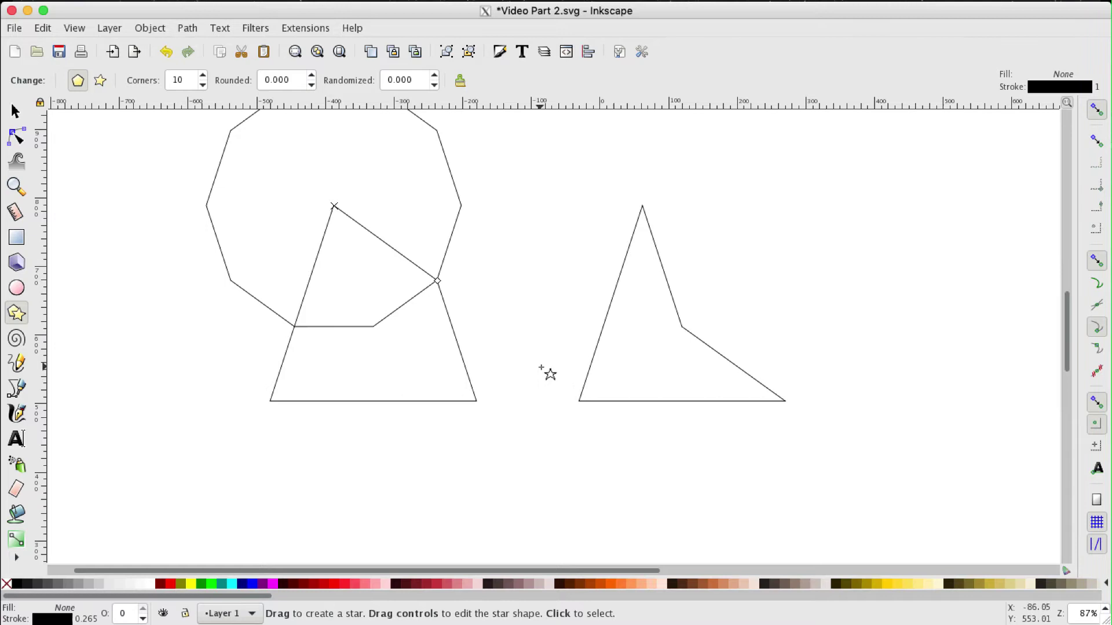
Step: Drag the decagon down until its centre snaps onto the kite's bottom-left vertex
{"action": "left_click", "coordinate": [16, 108]}
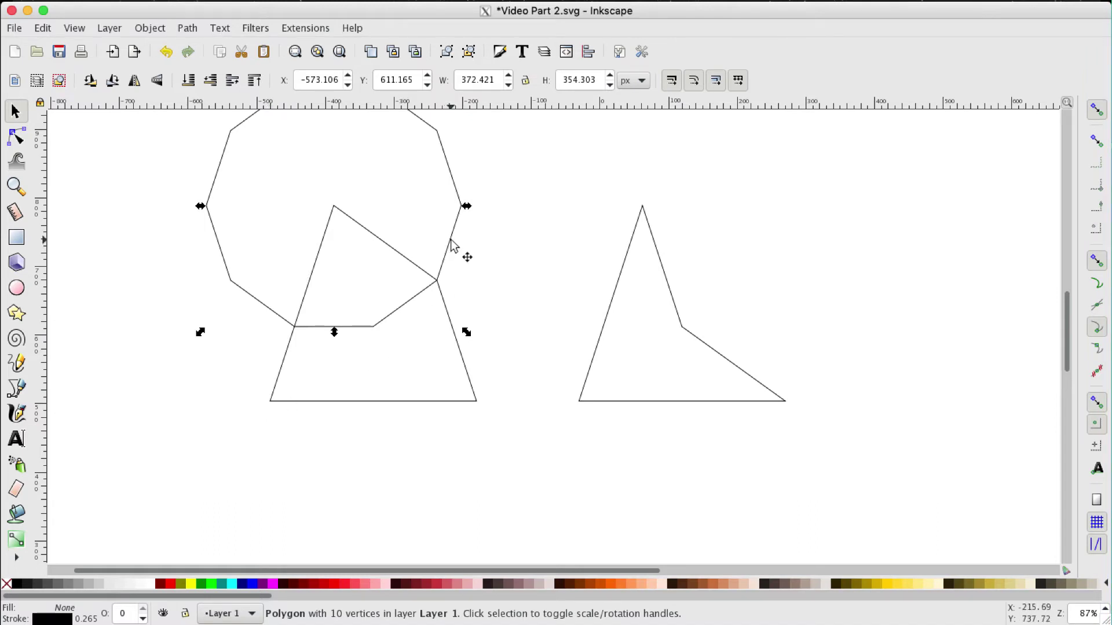
{"action": "left_click_drag", "start_coordinate": [451, 241], "coordinate": [377, 440]}
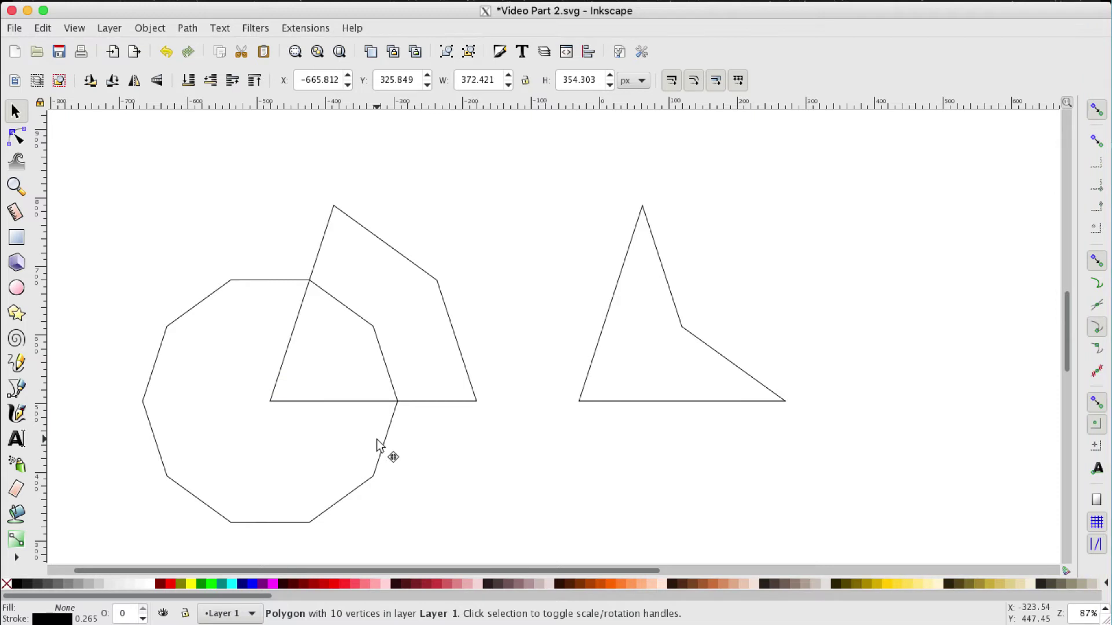
{"action": "left_click_drag", "start_coordinate": [377, 440], "coordinate": [377, 441]}
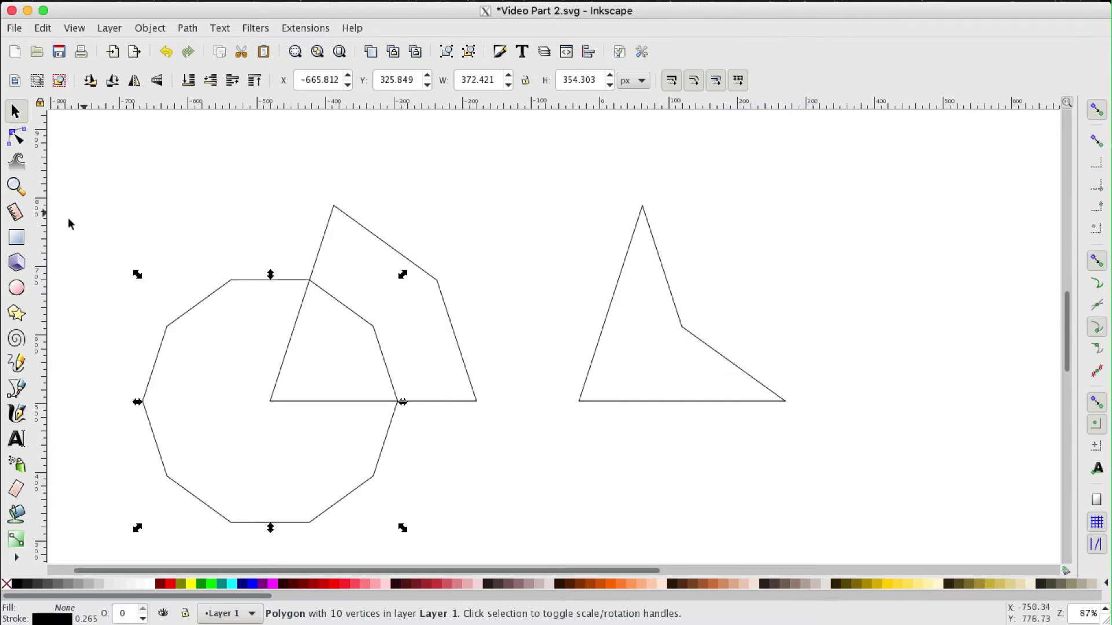
Step: Draw a smaller decagon centred on the kite's right corner, then deselect it
{"action": "left_click", "coordinate": [16, 312]}
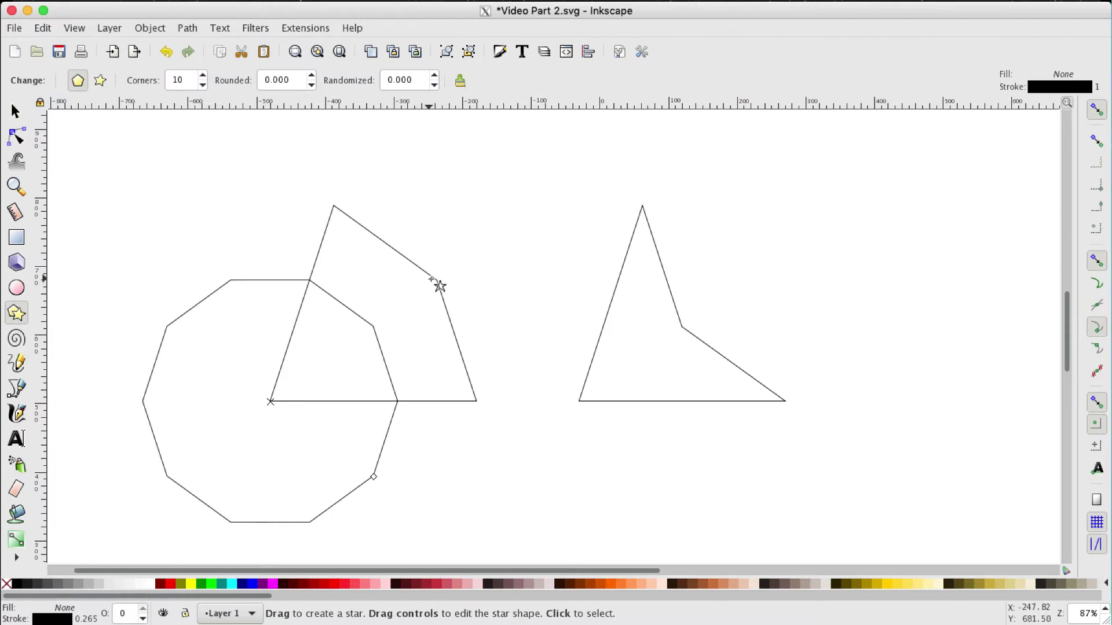
{"action": "left_click_drag", "start_coordinate": [436, 280], "coordinate": [372, 325]}
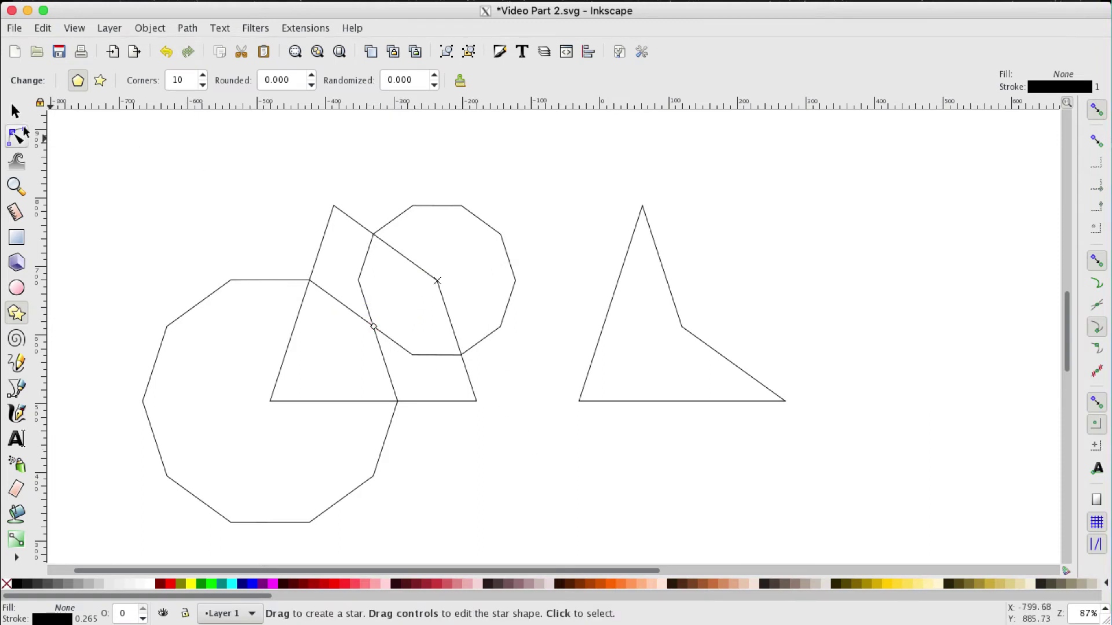
{"action": "left_click", "coordinate": [14, 112]}
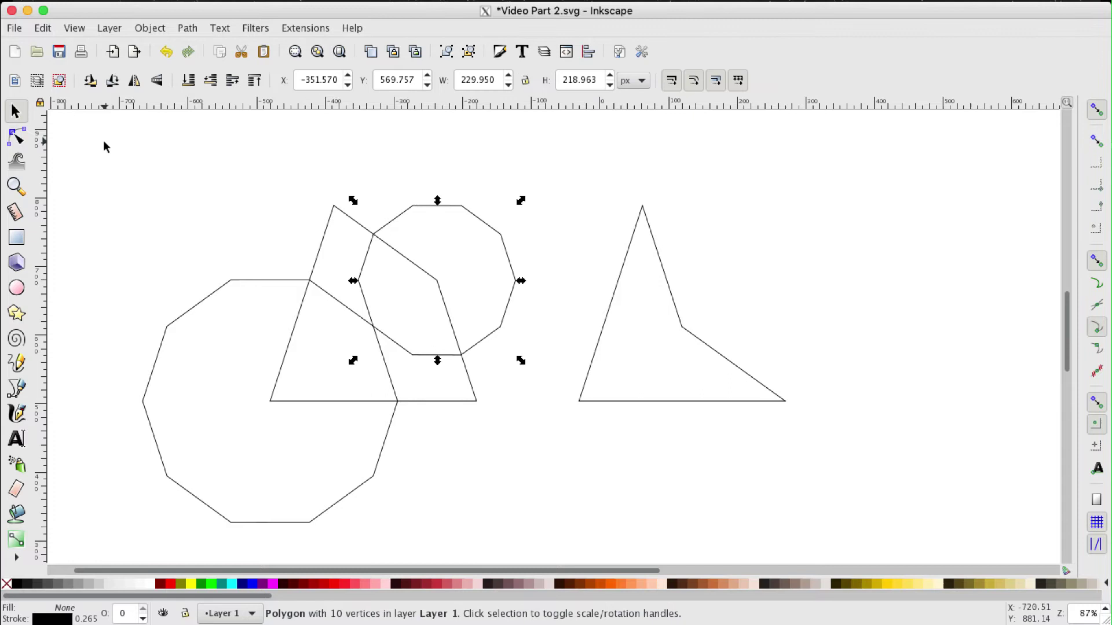
{"action": "left_click", "coordinate": [104, 142]}
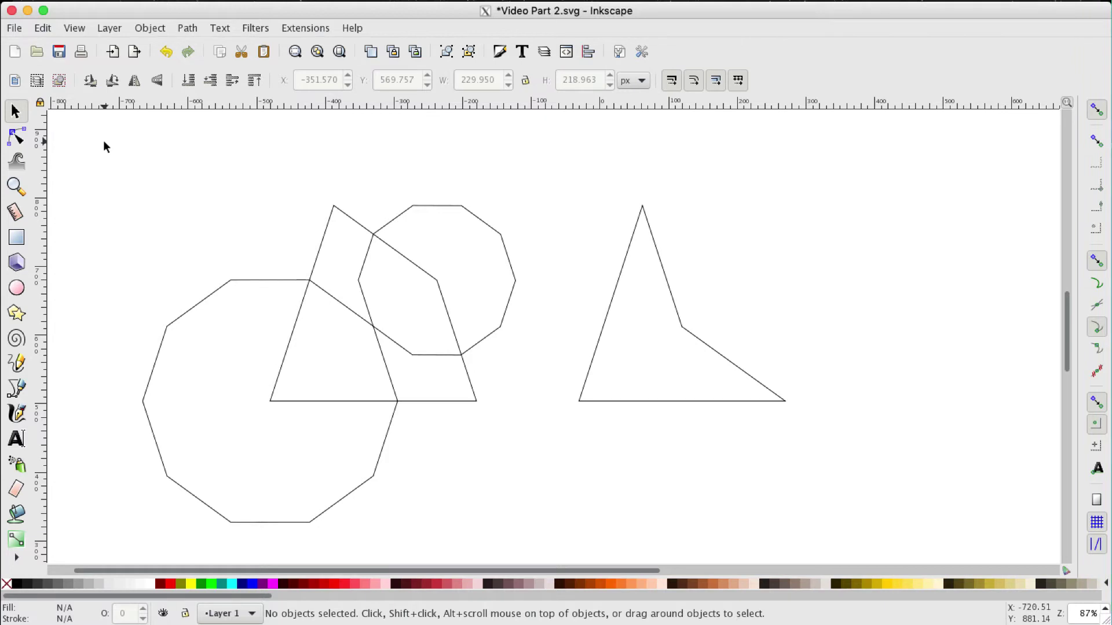
Step: Convert both decagons to paths and make all their nodes symmetric, rounding them into circles
{"action": "left_click", "coordinate": [484, 344]}
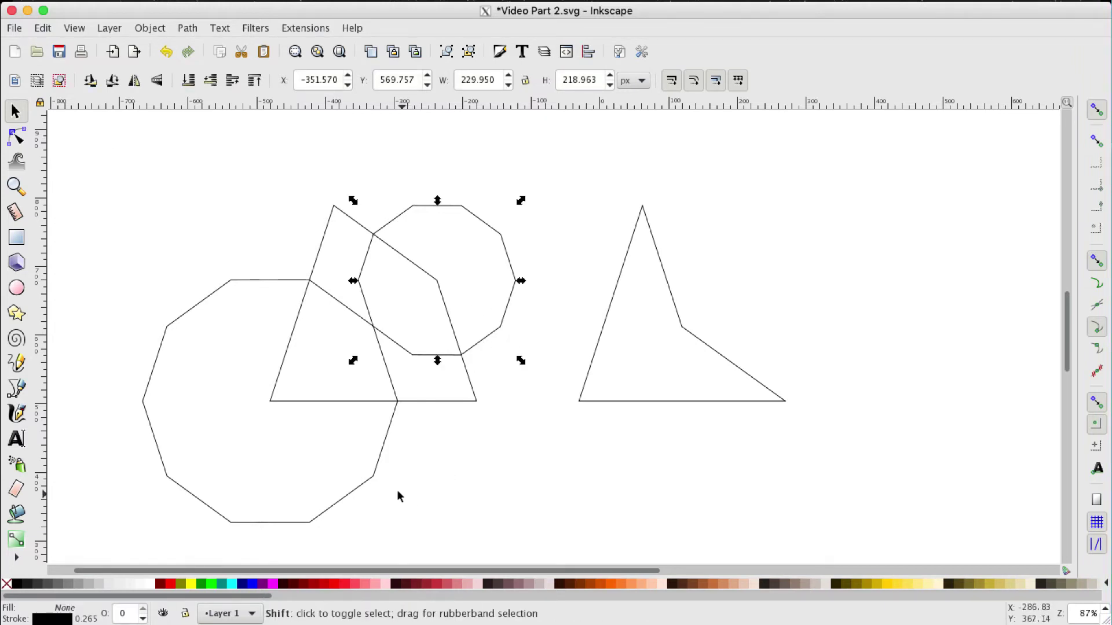
{"action": "left_click", "coordinate": [373, 479], "text": "shift"}
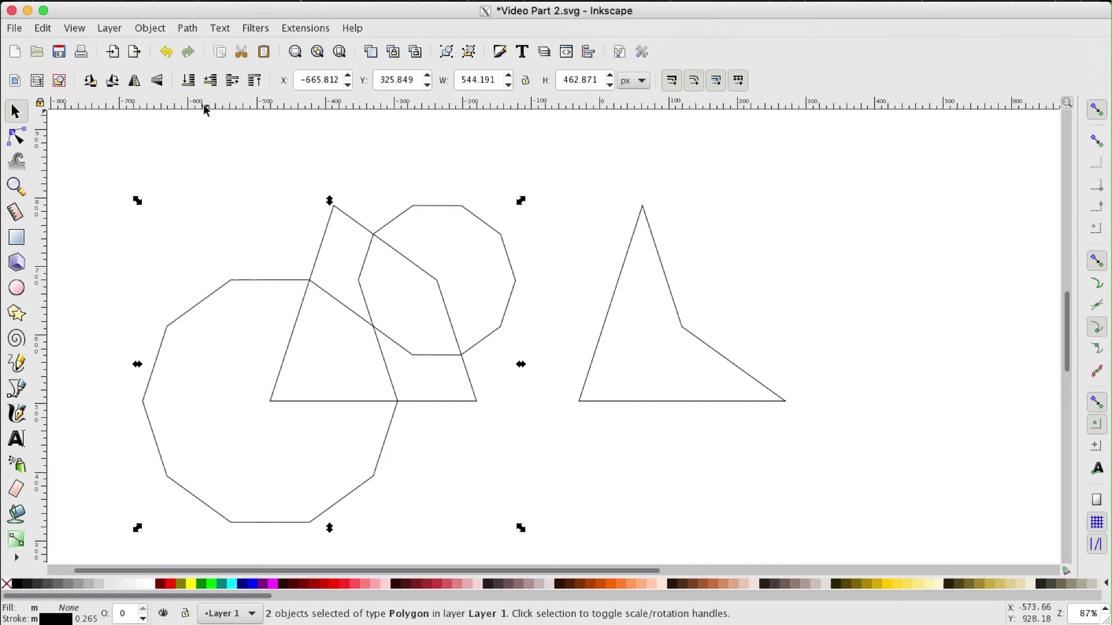
{"action": "left_click", "coordinate": [186, 29]}
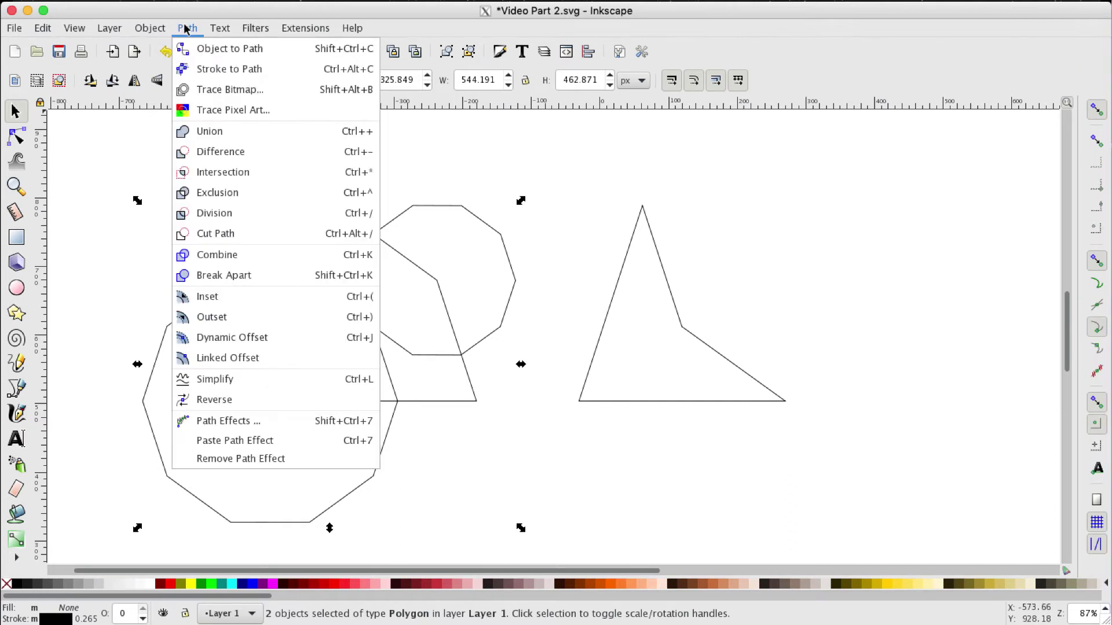
{"action": "left_click", "coordinate": [203, 51]}
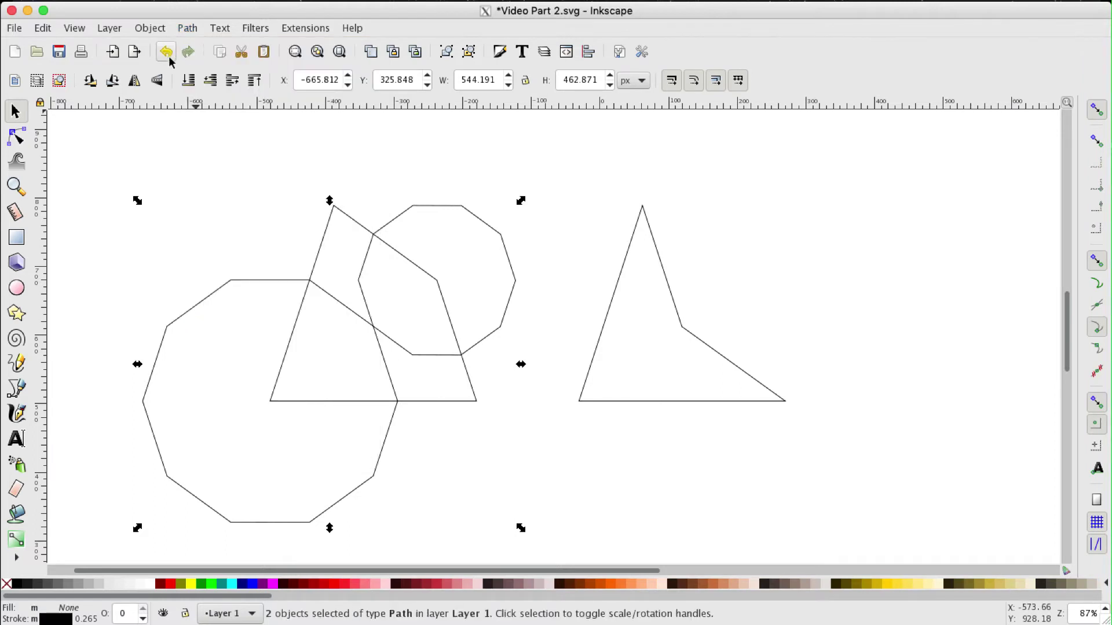
{"action": "left_click", "coordinate": [17, 137]}
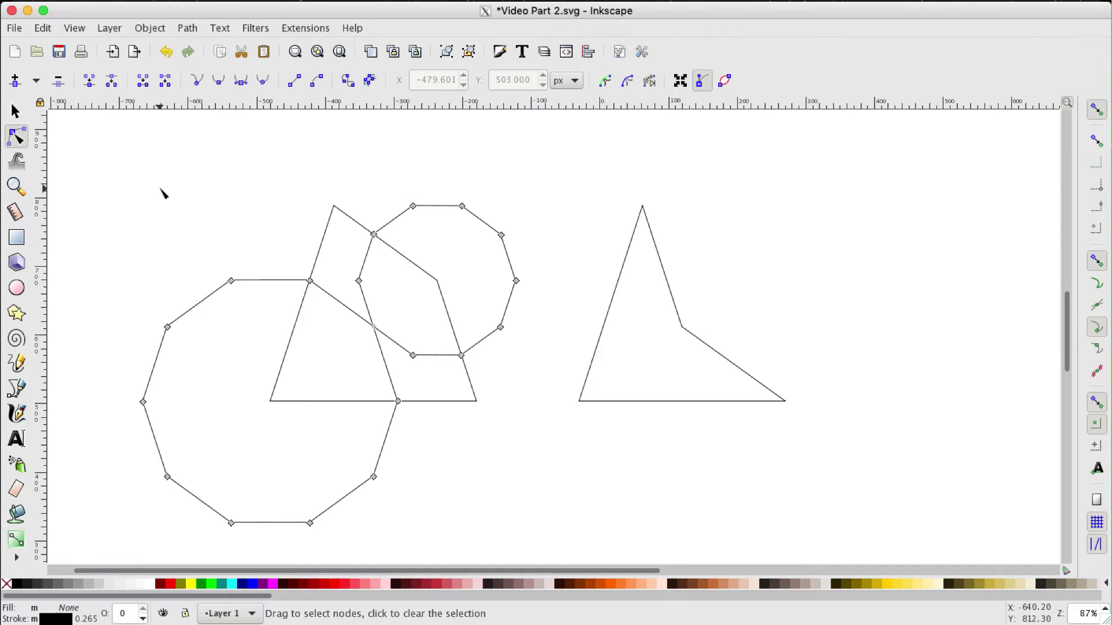
{"action": "left_click_drag", "start_coordinate": [104, 153], "coordinate": [559, 552]}
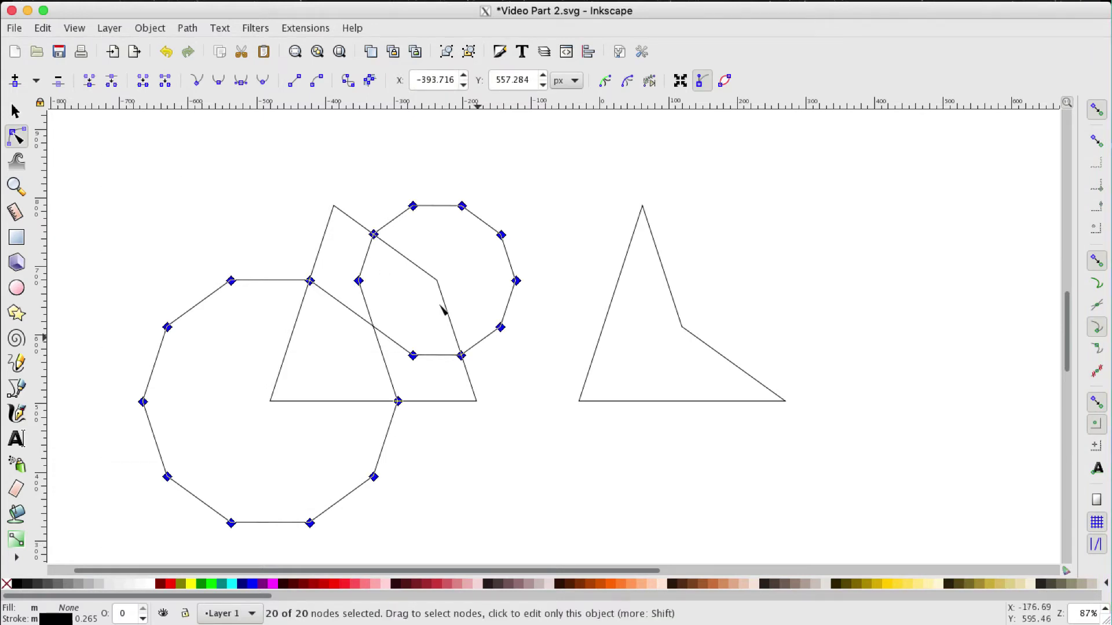
{"action": "left_click", "coordinate": [240, 86]}
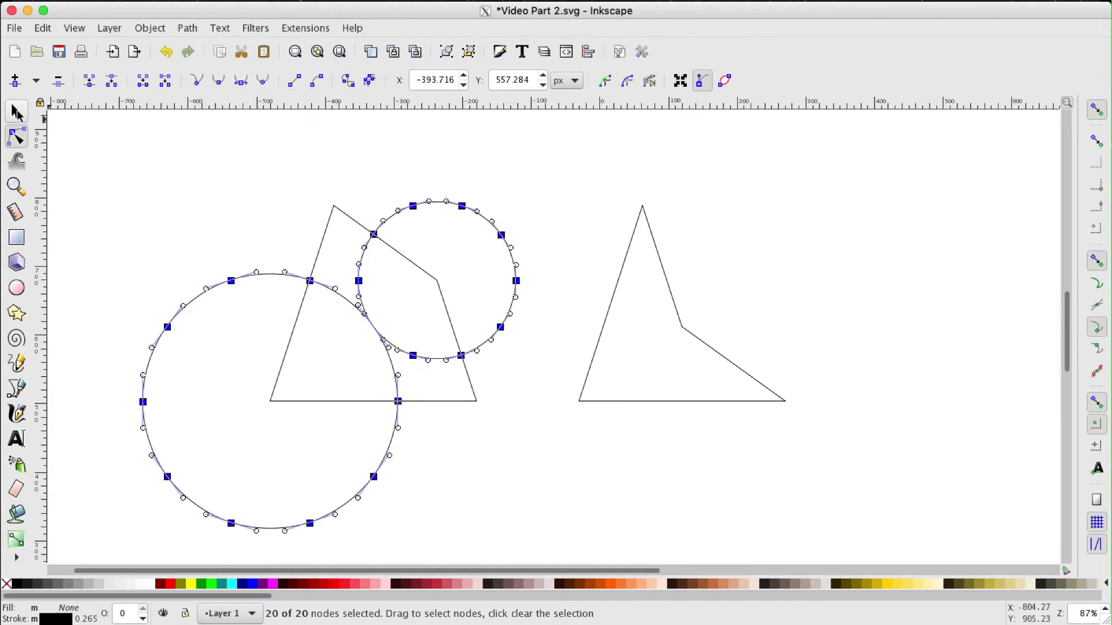
Step: Duplicate the kite outline, nudging the copy up and back down onto the original
{"action": "left_click", "coordinate": [17, 113]}
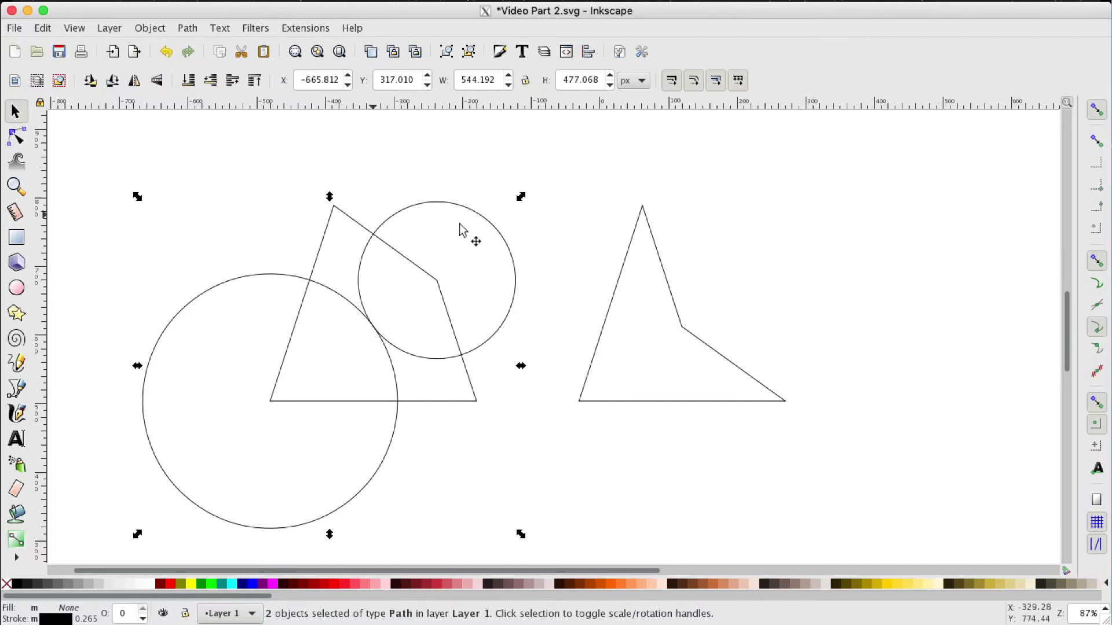
{"action": "left_click", "coordinate": [783, 186]}
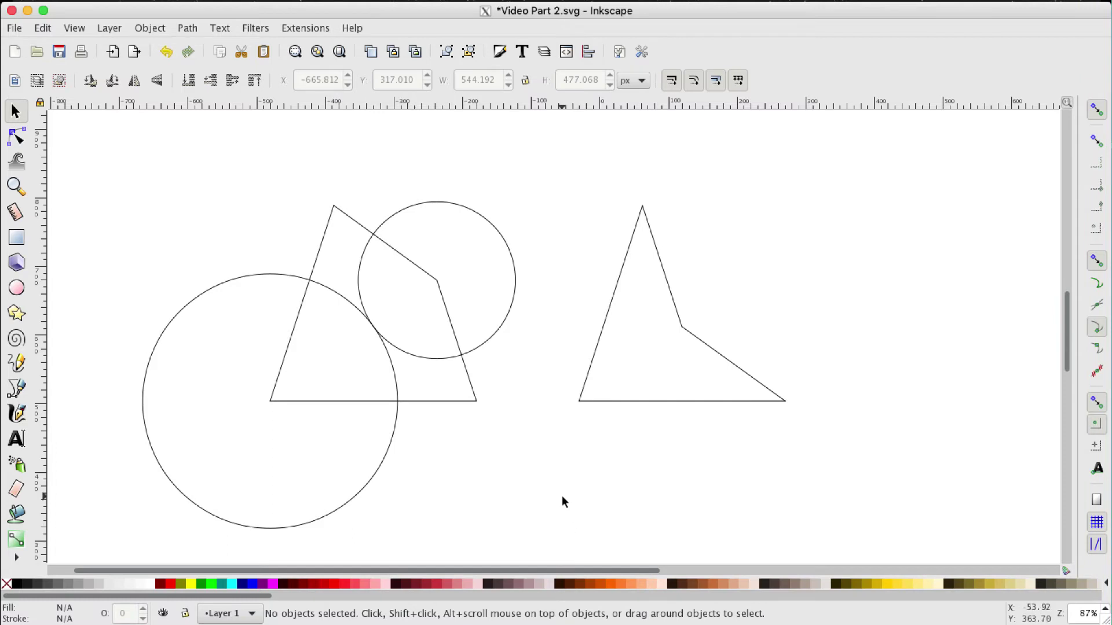
{"action": "left_click", "coordinate": [456, 401]}
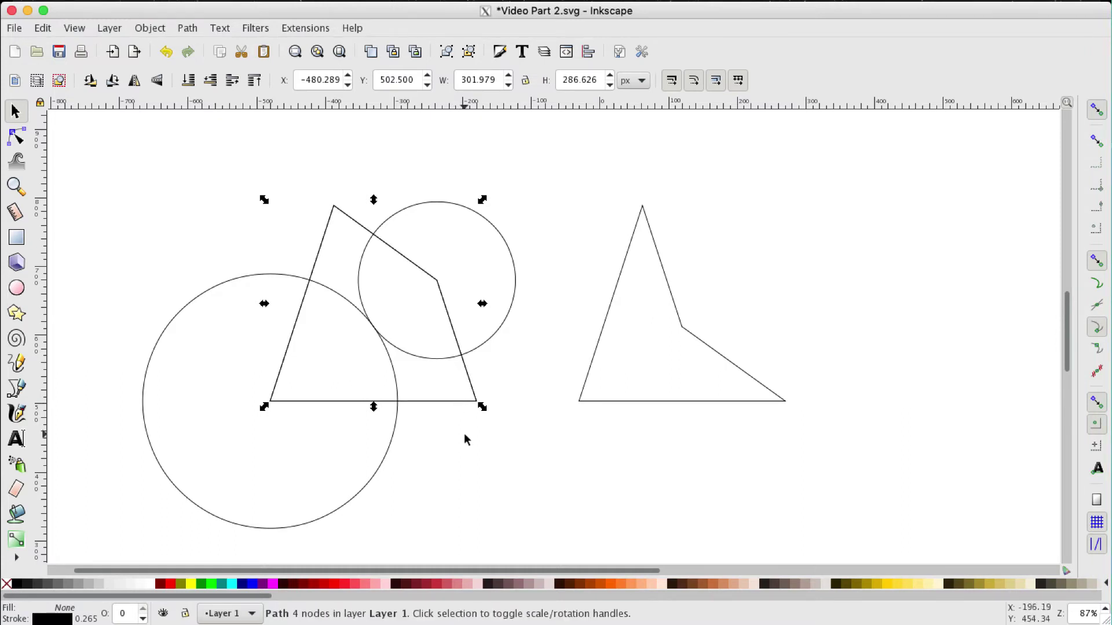
{"action": "key", "text": "ctrl+d"}
{"action": "key", "text": "shift+Up"}
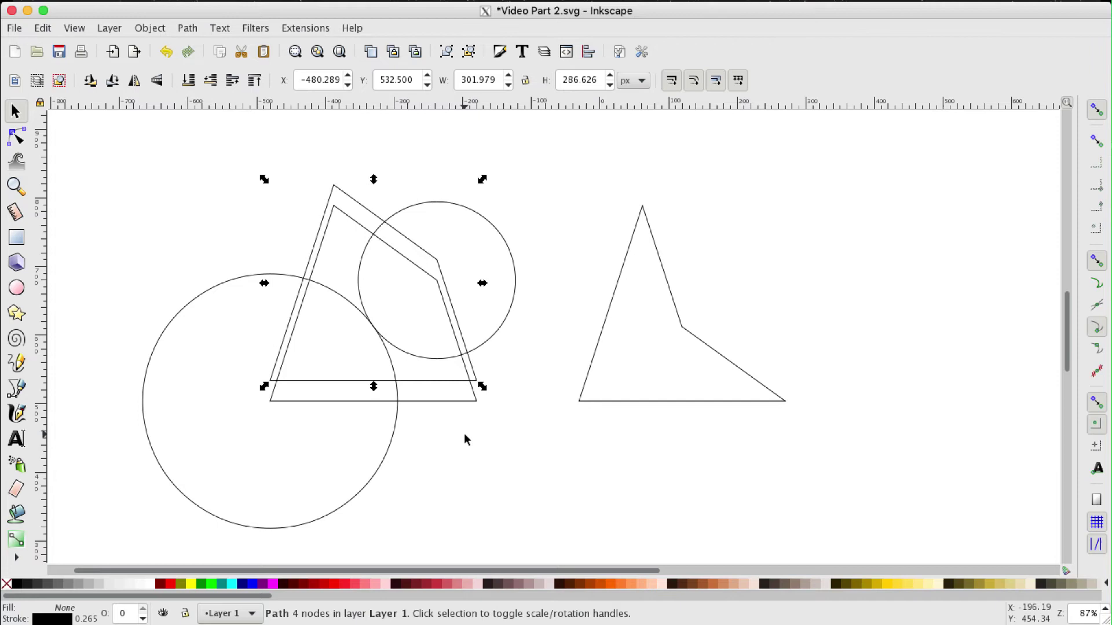
{"action": "key", "text": "shift+Down"}
{"action": "key", "text": "shift+Up"}
{"action": "key", "text": "shift+Down"}
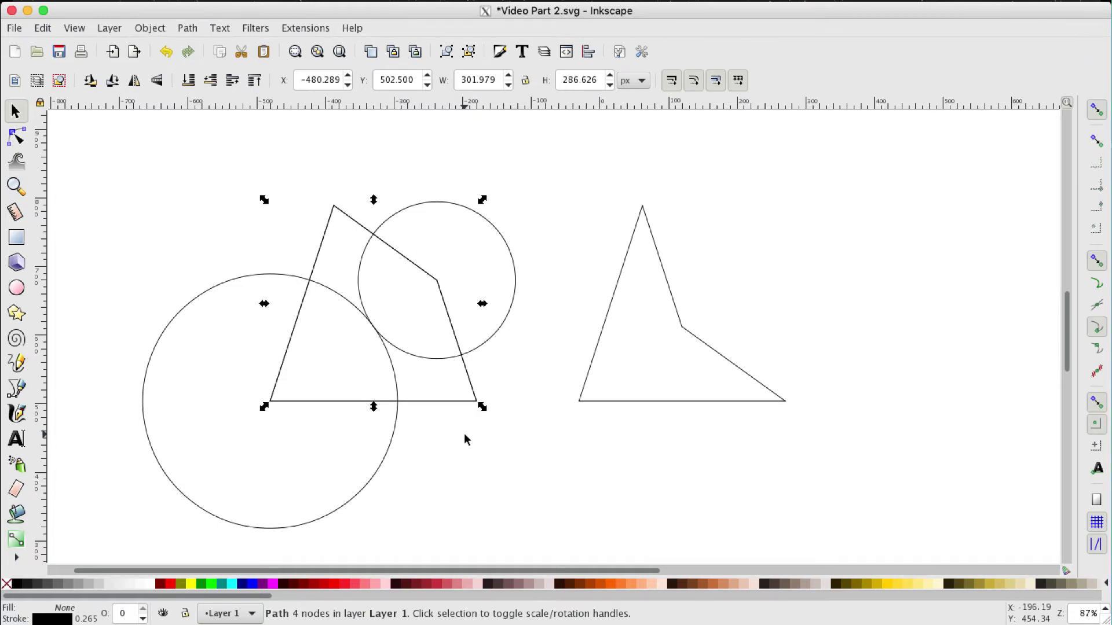
{"action": "key", "text": "shift+Up"}
{"action": "key", "text": "shift+Down"}
{"action": "key", "text": "shift+Up"}
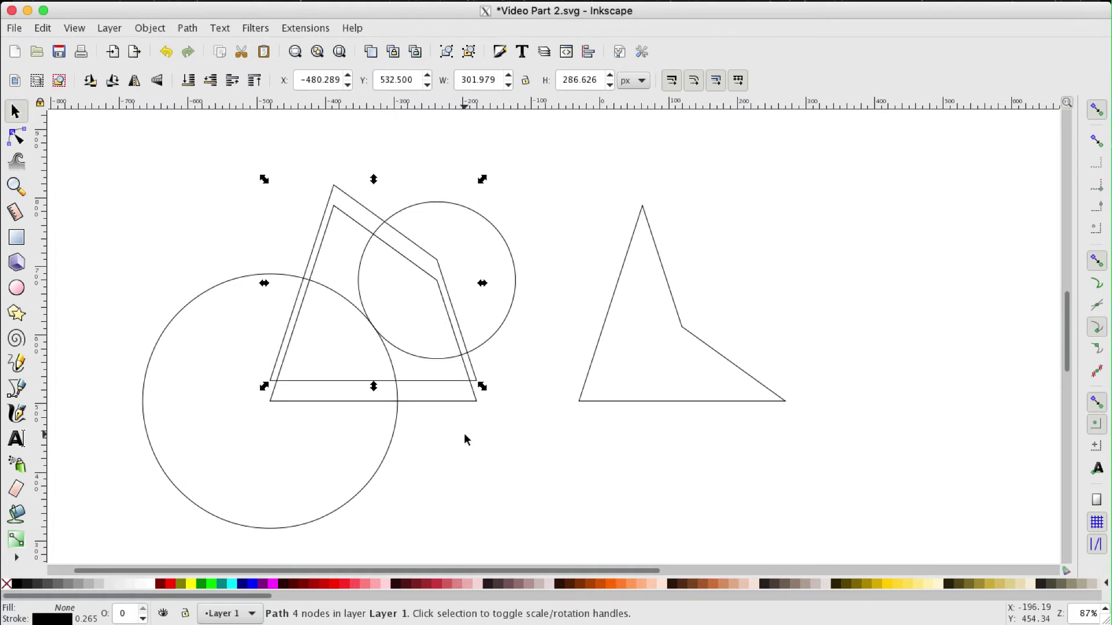
{"action": "key", "text": "shift+Down"}
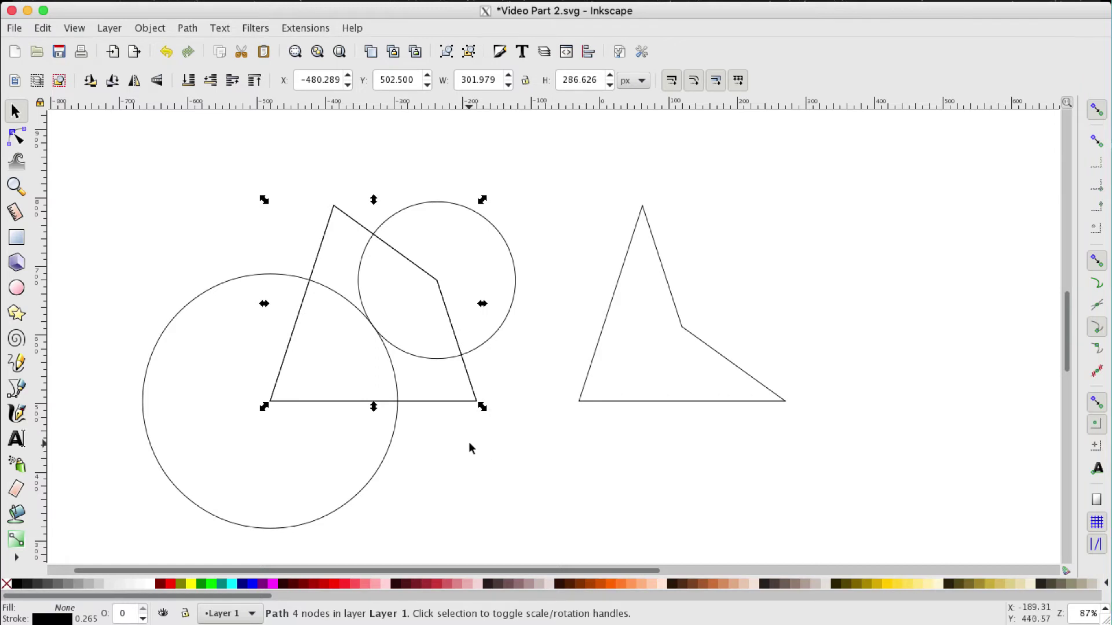
Step: Select the large circle together with the kite outline and bring up the Path menu
{"action": "left_click", "coordinate": [468, 436]}
{"action": "left_click", "coordinate": [446, 404]}
{"action": "left_click", "coordinate": [380, 467]}
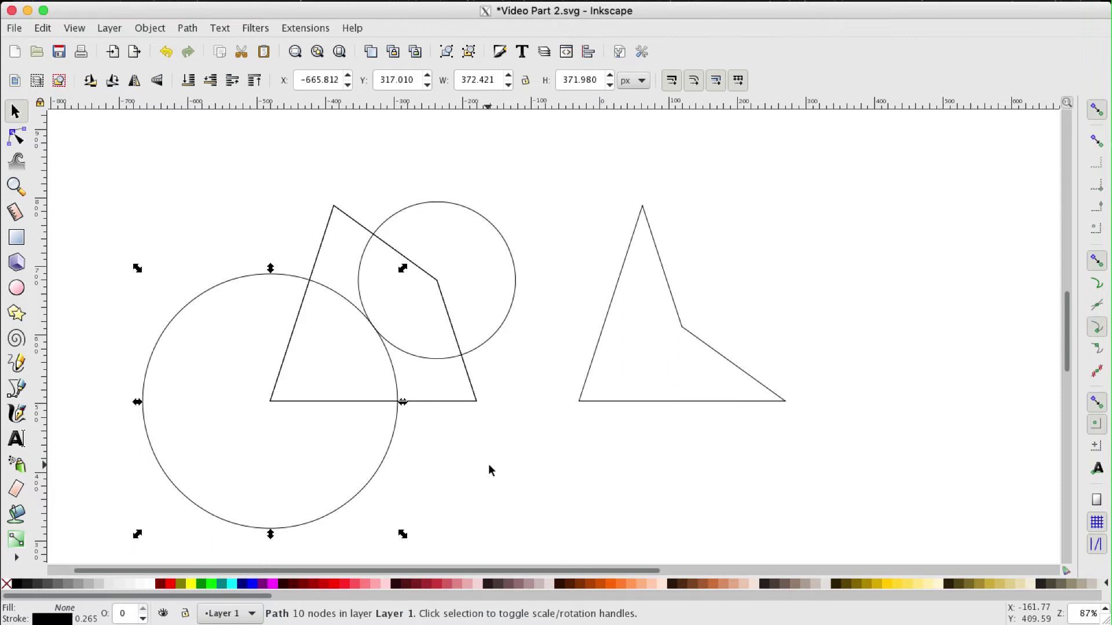
{"action": "left_click", "coordinate": [451, 407], "text": "shift"}
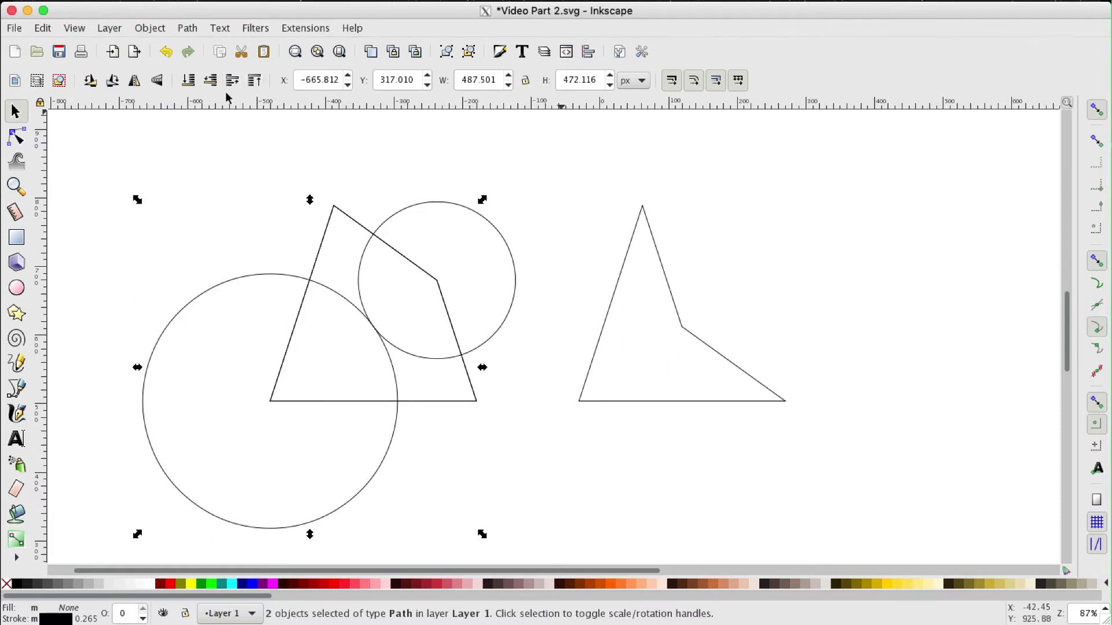
{"action": "left_click", "coordinate": [186, 32]}
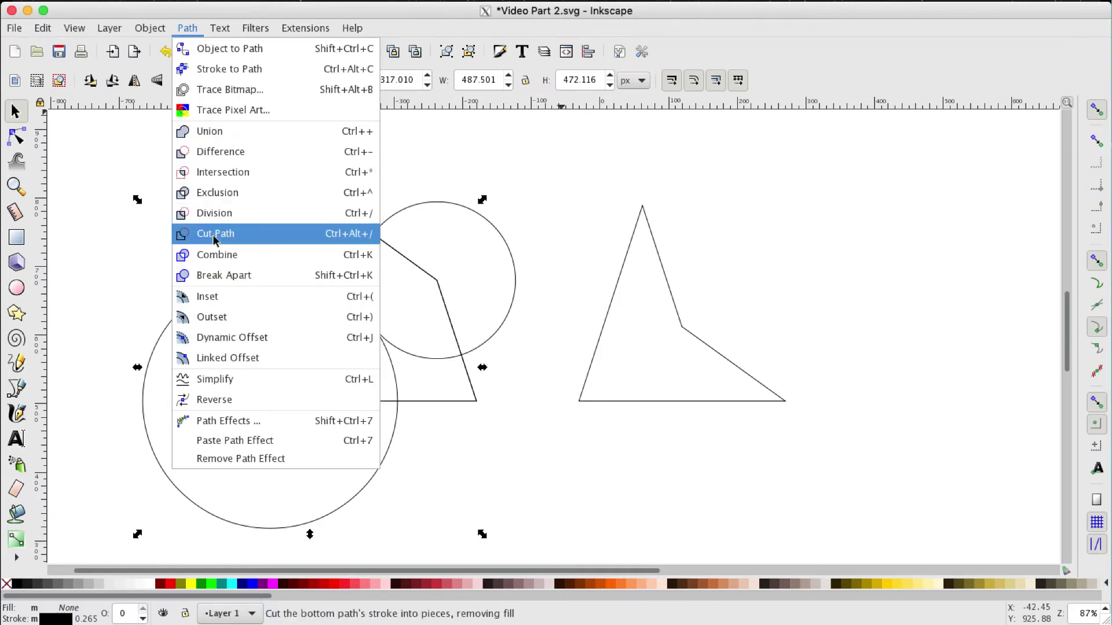
Step: Cut the large circle along the kite and delete its outer piece
{"action": "left_click", "coordinate": [213, 235]}
{"action": "left_click", "coordinate": [192, 202]}
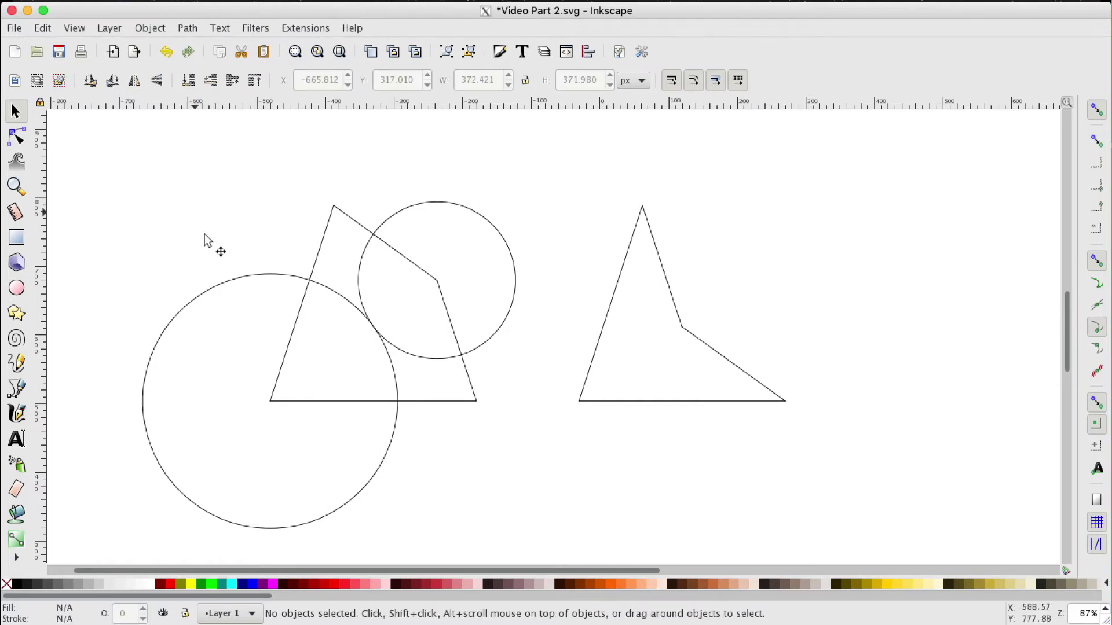
{"action": "left_click", "coordinate": [215, 285]}
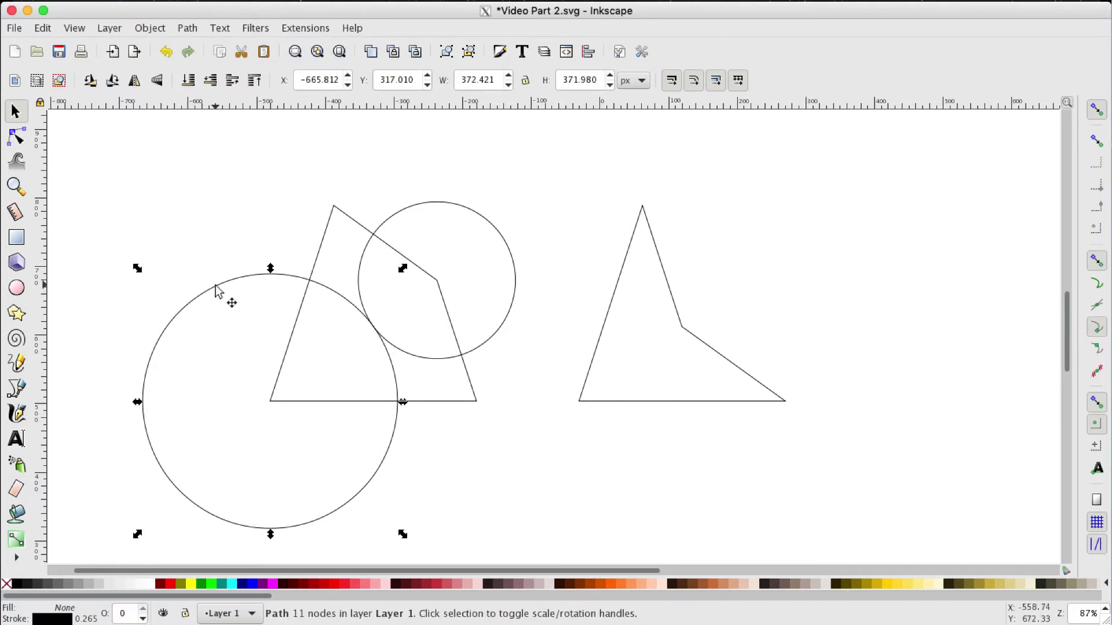
{"action": "key", "text": "shift+Left"}
{"action": "key", "text": "shift+Left"}
{"action": "key", "text": "shift+Down"}
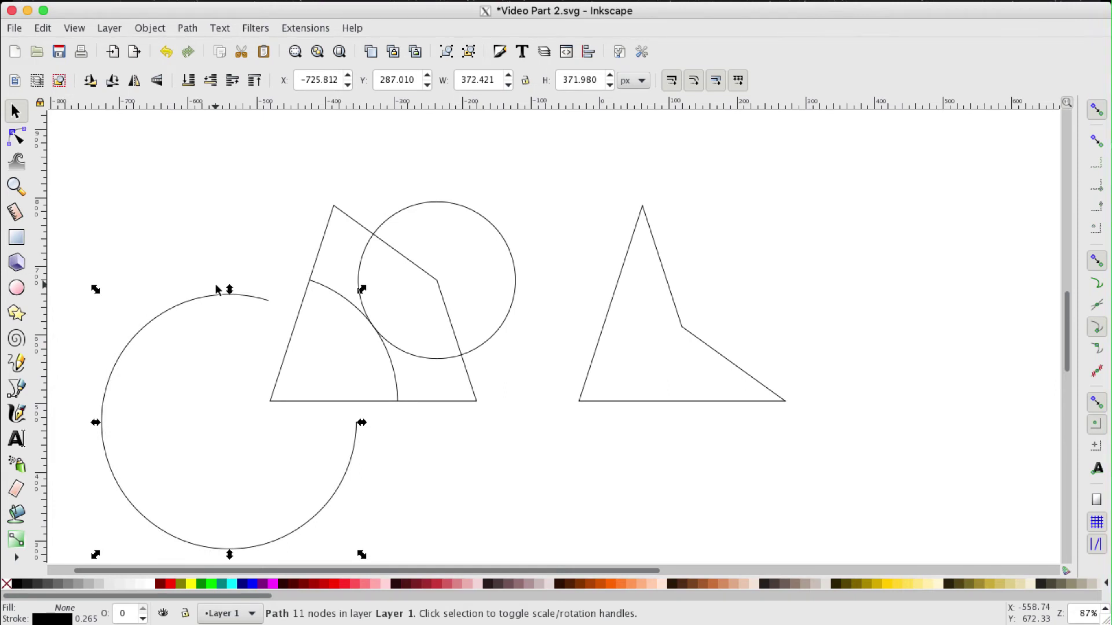
{"action": "key", "text": "Delete"}
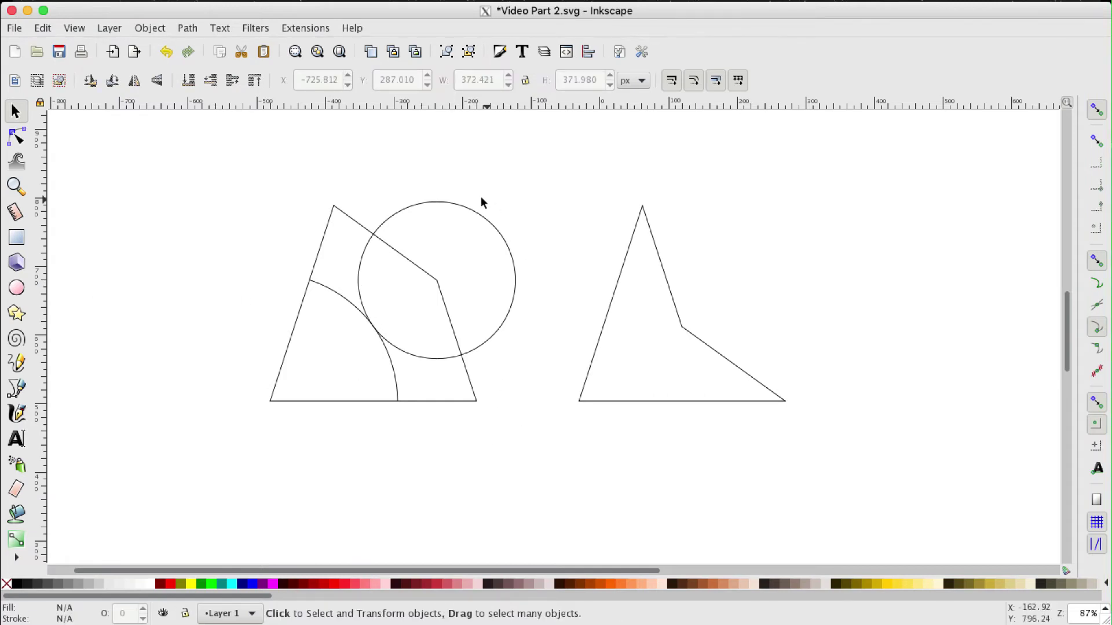
Step: Nudge the kite down and undo, twice, to confirm the arc is a separate object
{"action": "left_click", "coordinate": [457, 402]}
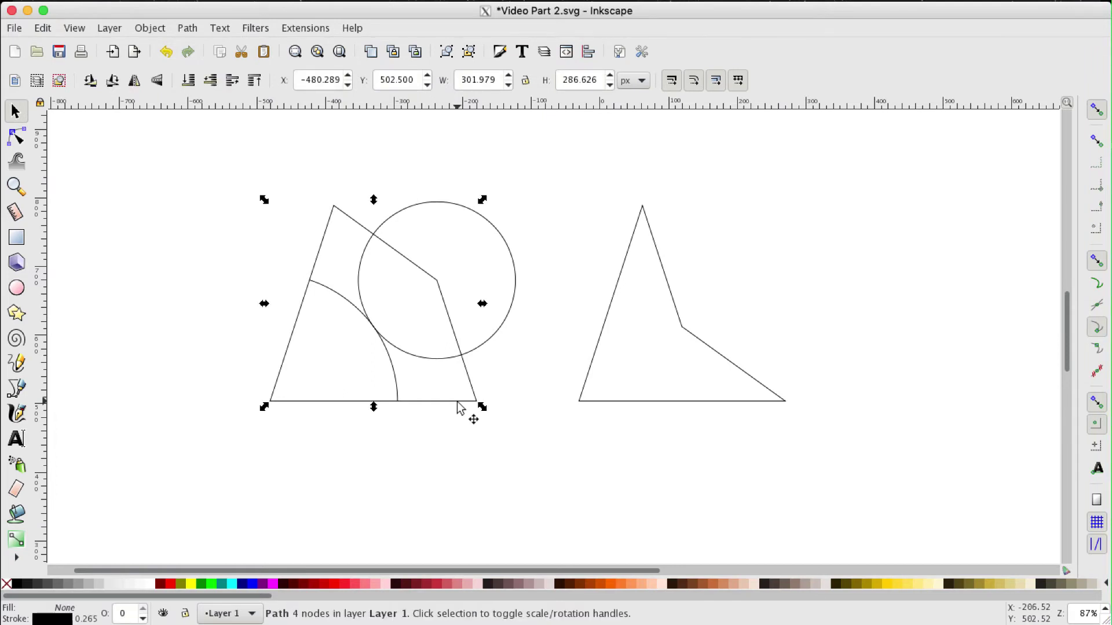
{"action": "key", "text": "shift+Down"}
{"action": "key", "text": "ctrl+z"}
{"action": "key", "text": "shift+Down"}
{"action": "key", "text": "ctrl+z"}
Step: Cut the small circle along the kite outline and delete its outer arc piece
{"action": "left_click", "coordinate": [491, 482]}
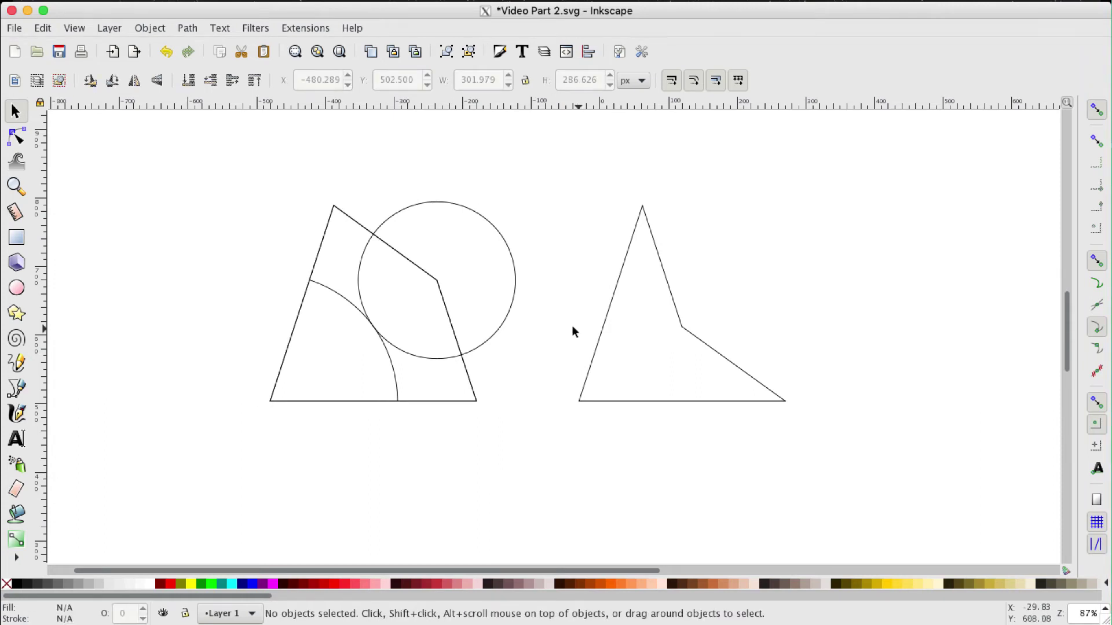
{"action": "left_click", "coordinate": [515, 281]}
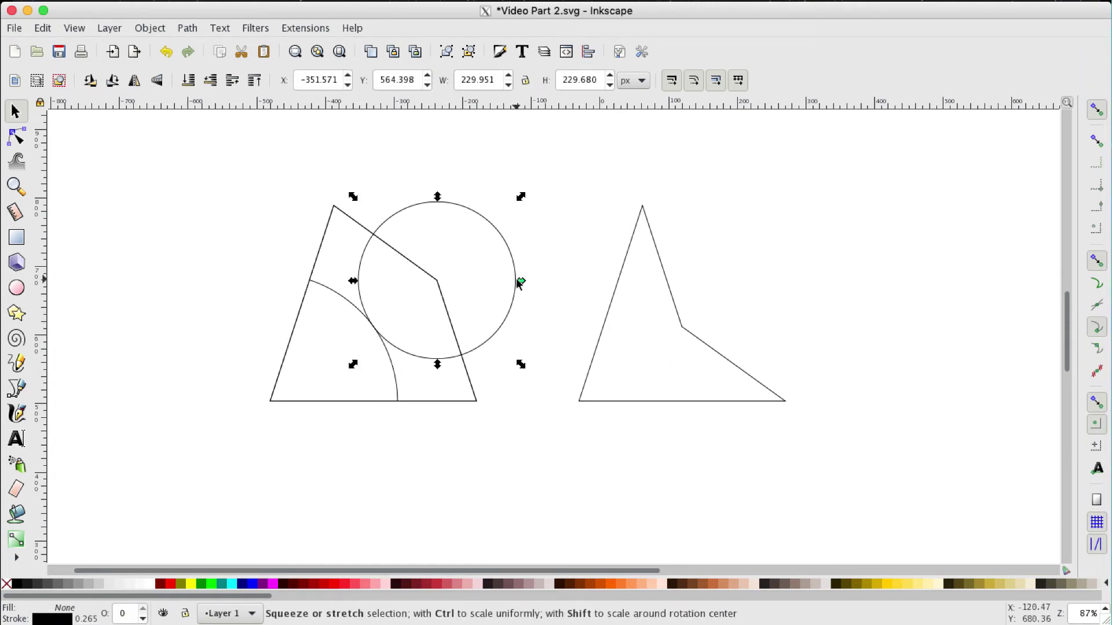
{"action": "left_click", "coordinate": [472, 402], "text": "shift"}
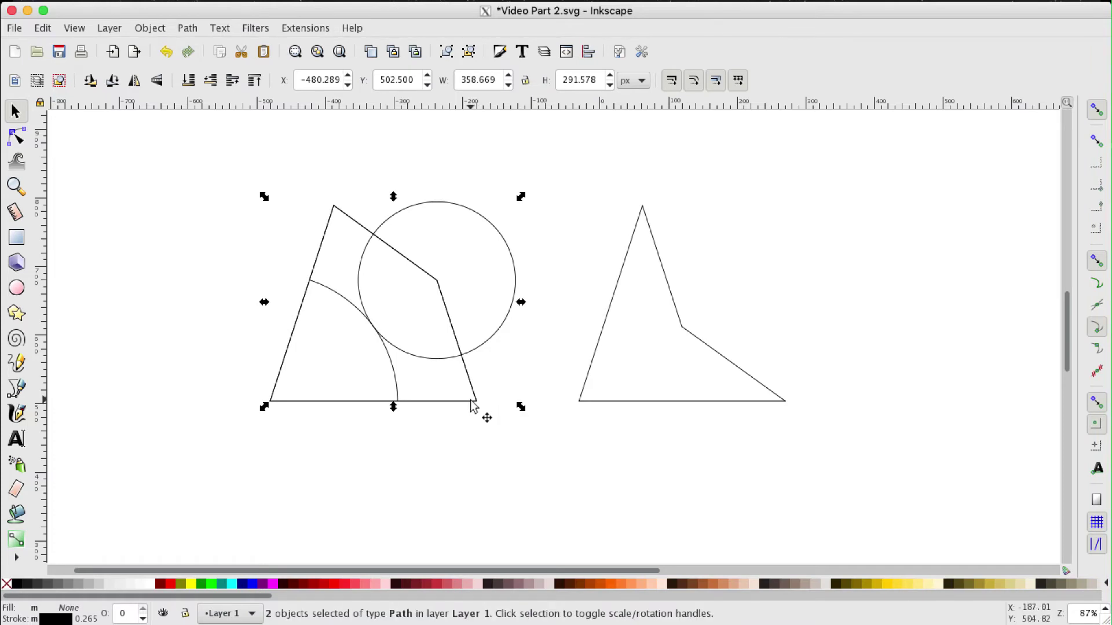
{"action": "left_click", "coordinate": [187, 28]}
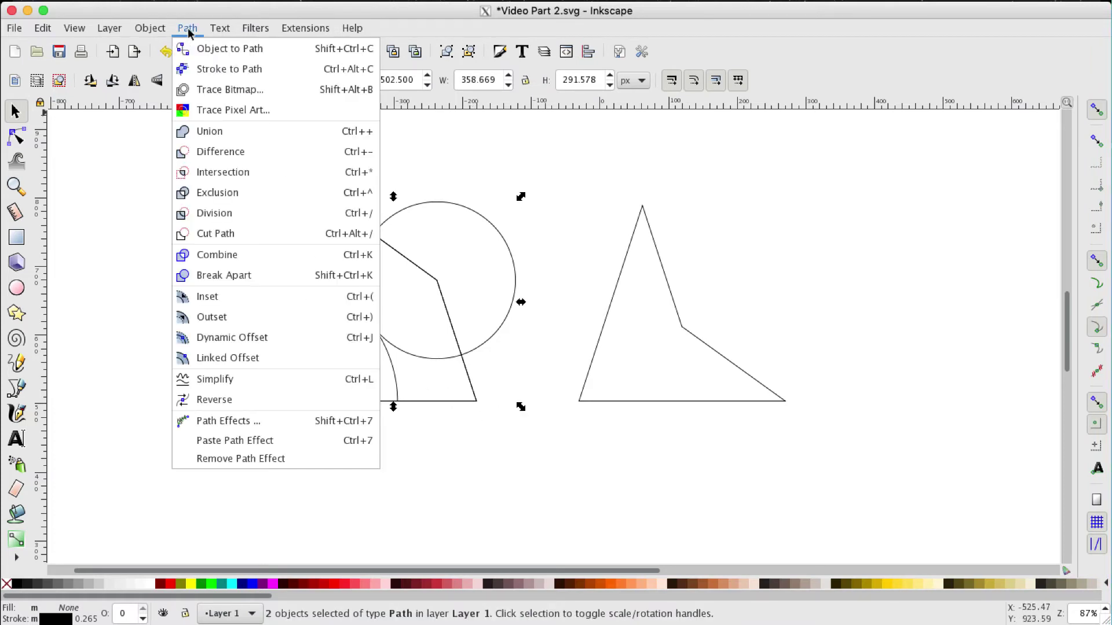
{"action": "left_click", "coordinate": [208, 234]}
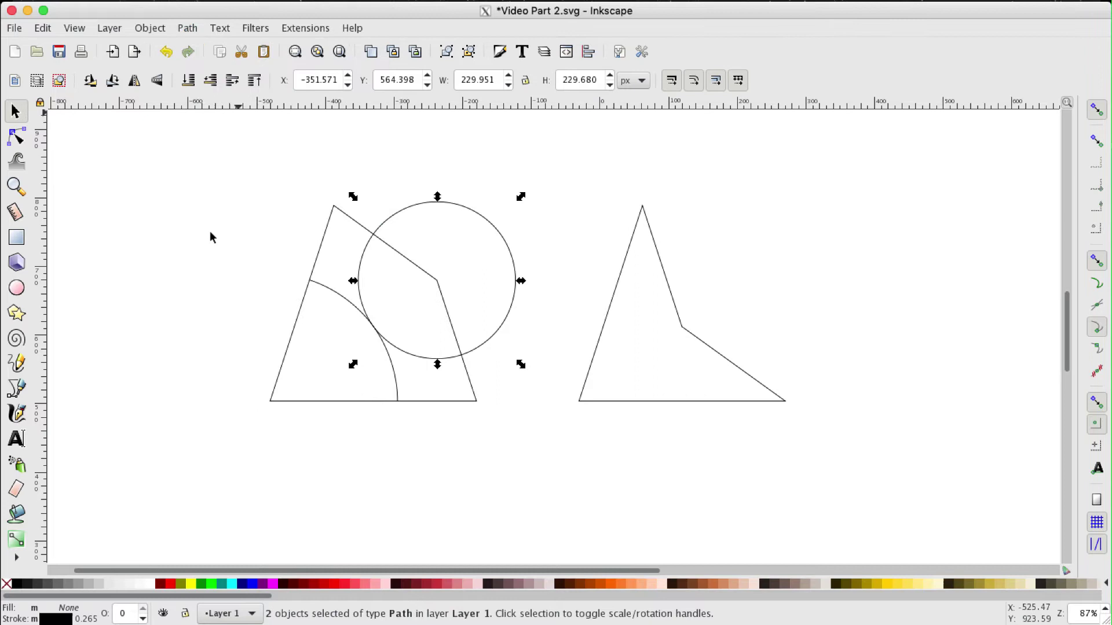
{"action": "left_click", "coordinate": [620, 513]}
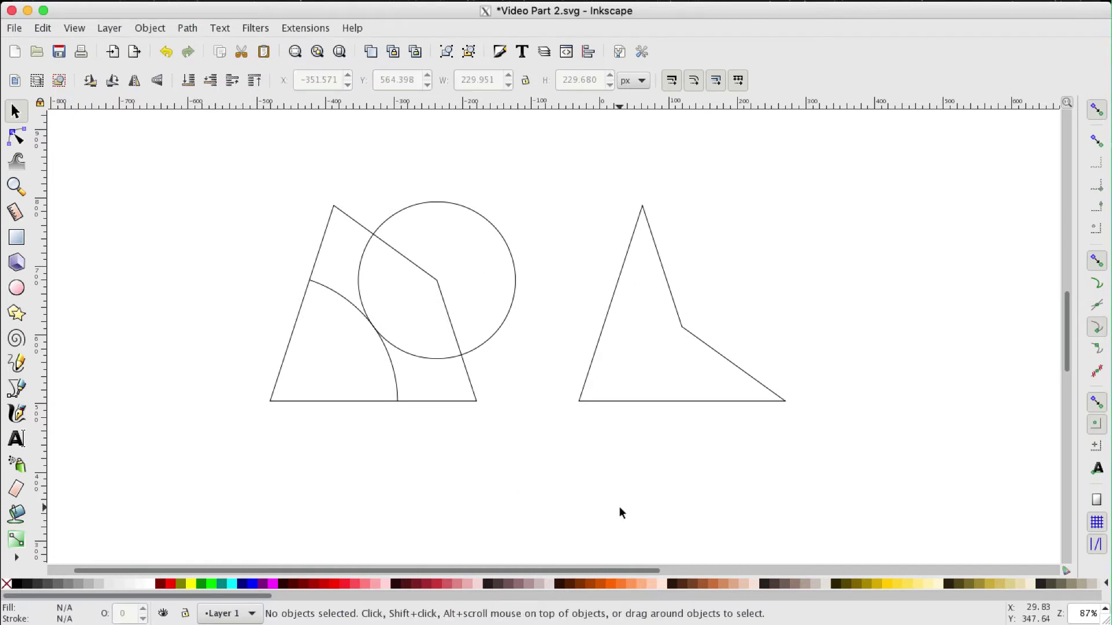
{"action": "left_click", "coordinate": [509, 251]}
{"action": "key", "text": "shift+Up"}
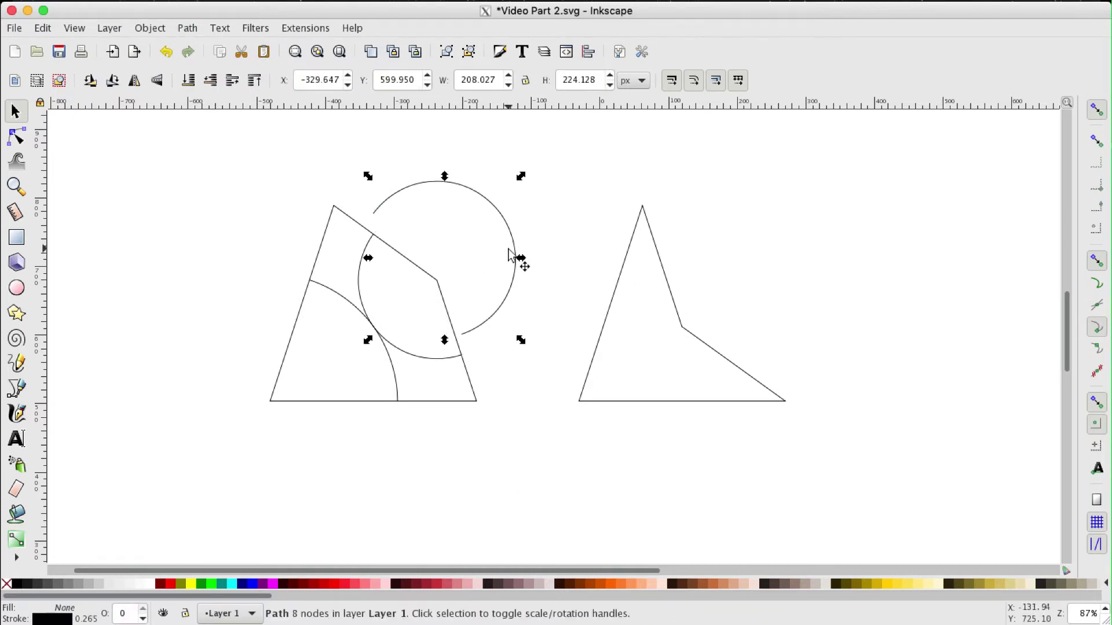
{"action": "key", "text": "shift+Right"}
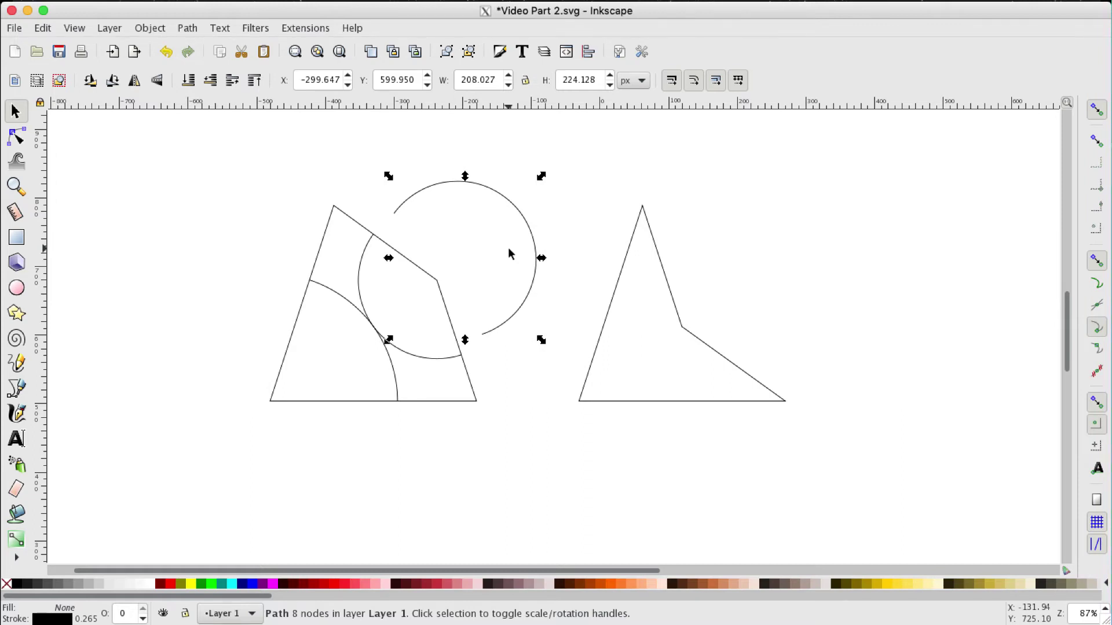
{"action": "key", "text": "Delete"}
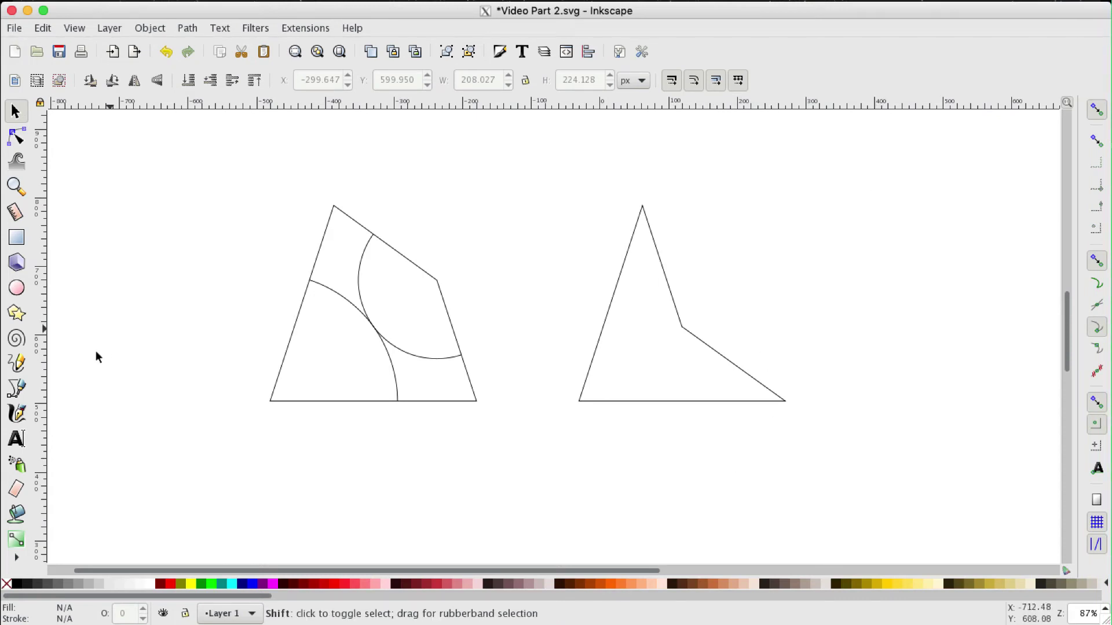
Step: Draw decagons at the dart's tip and lower-left corner, then delete the large one at the tip
{"action": "left_click", "coordinate": [16, 314]}
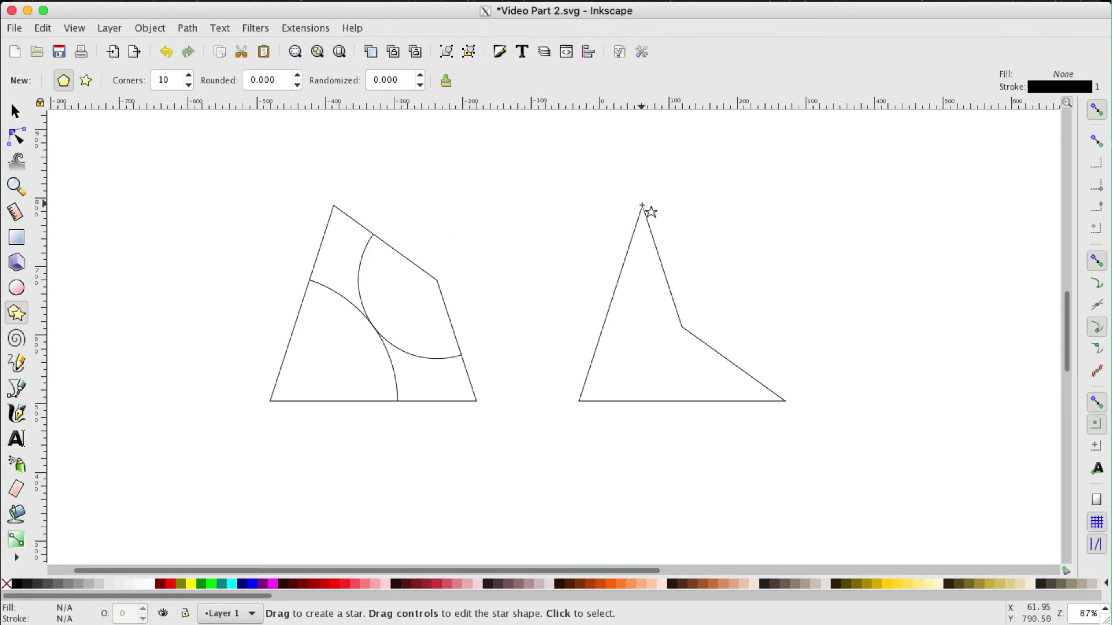
{"action": "left_click_drag", "start_coordinate": [640, 205], "coordinate": [686, 328]}
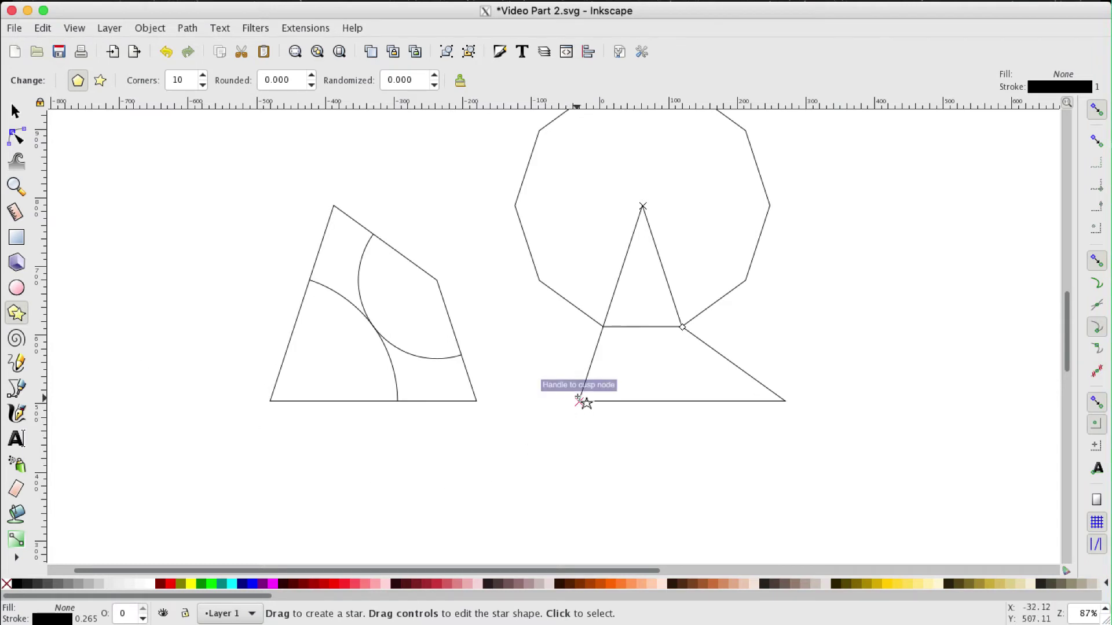
{"action": "left_click_drag", "start_coordinate": [579, 401], "coordinate": [603, 328]}
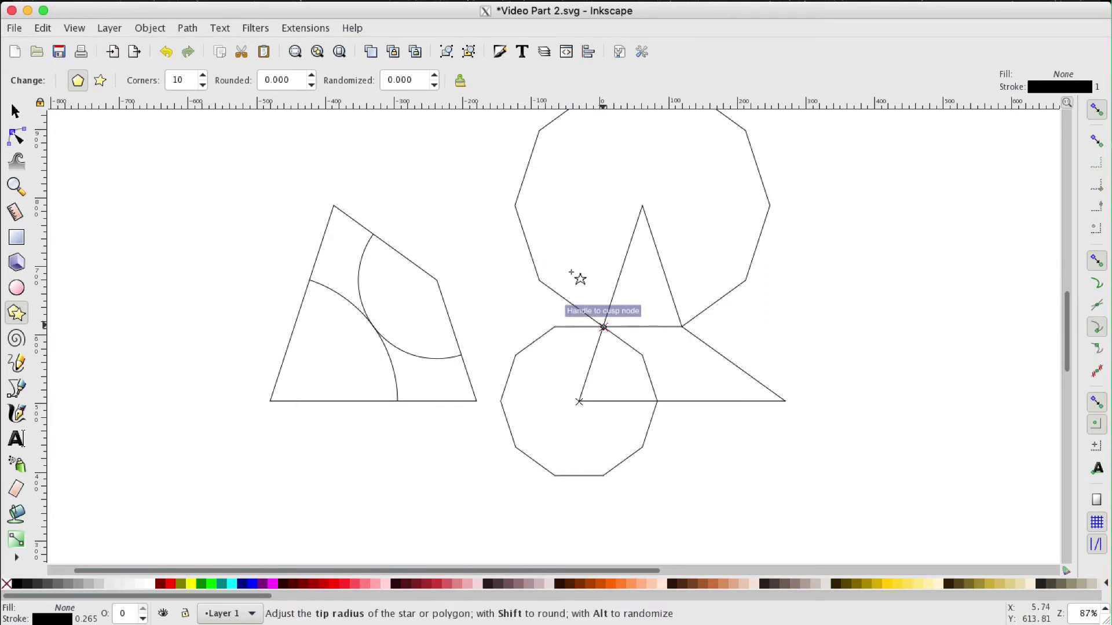
{"action": "left_click", "coordinate": [15, 110]}
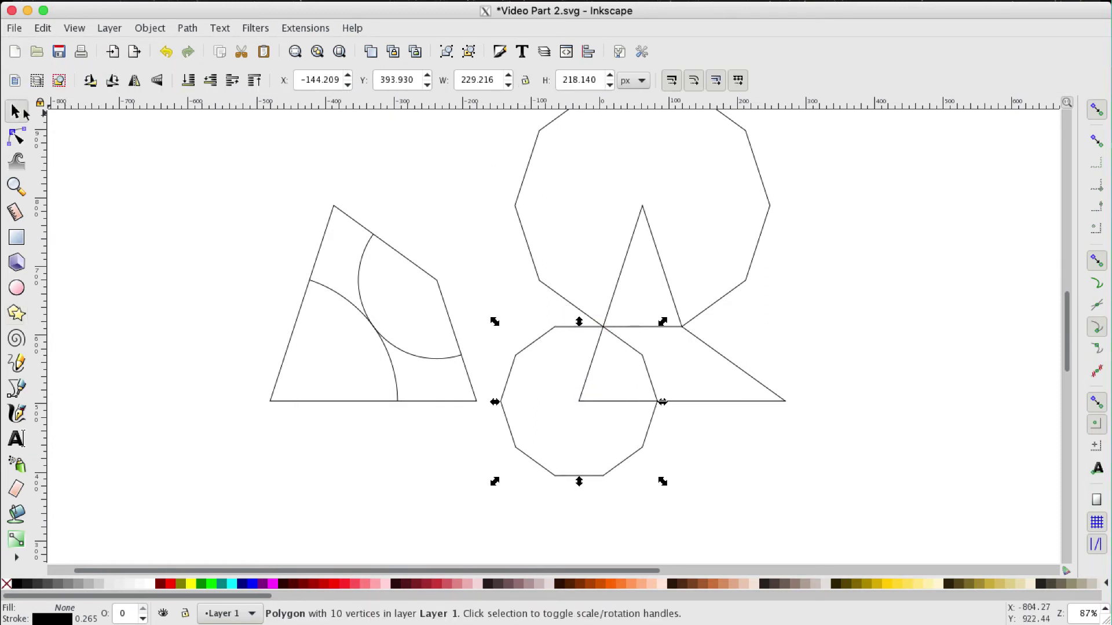
{"action": "left_click", "coordinate": [761, 222]}
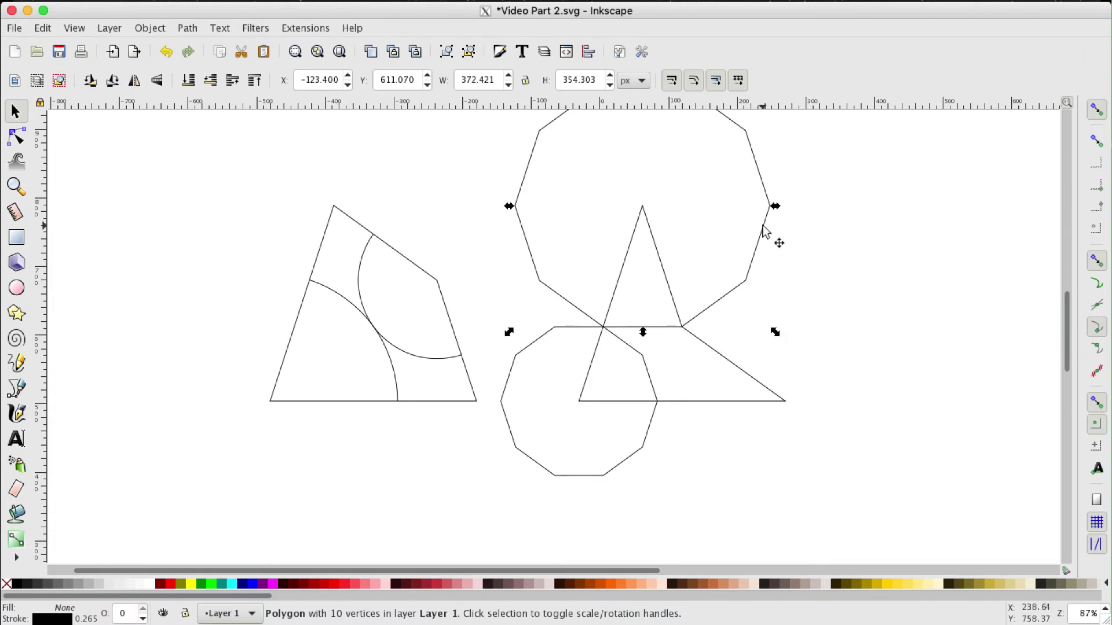
{"action": "key", "text": "Delete"}
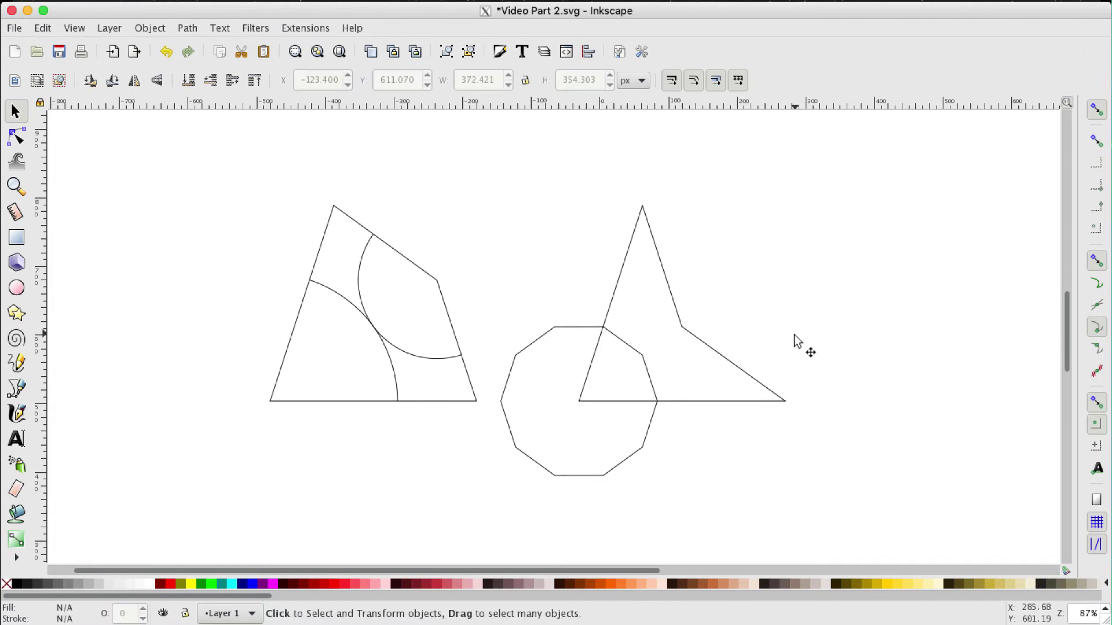
Step: Draw a small decagon centred on the dart's inner corner, then select both dart decagons
{"action": "left_click", "coordinate": [23, 323]}
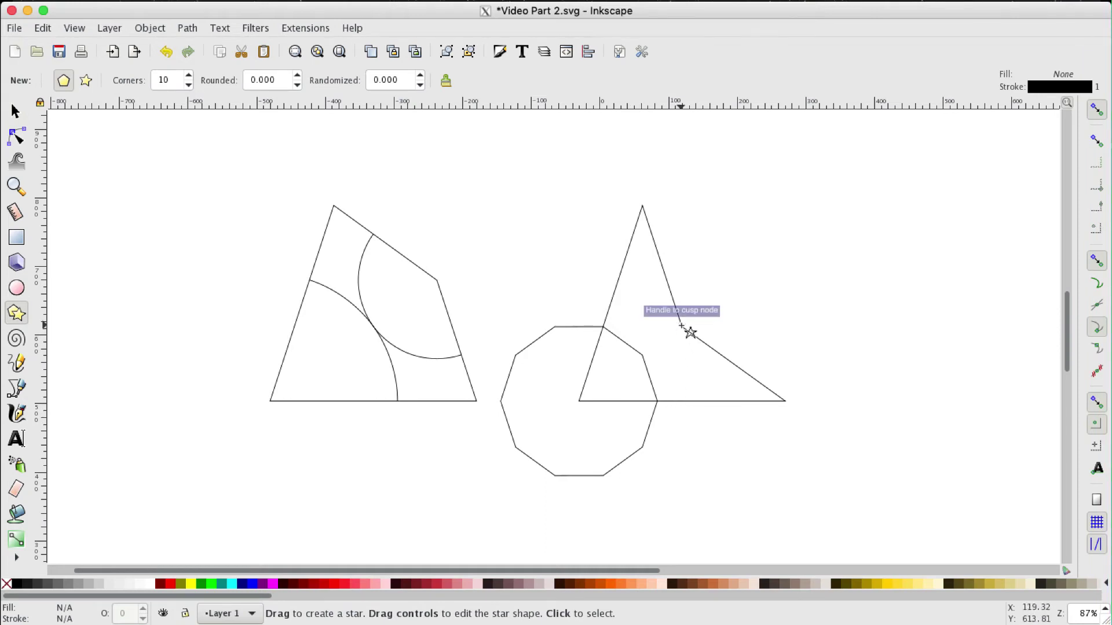
{"action": "left_click_drag", "start_coordinate": [681, 326], "coordinate": [642, 355]}
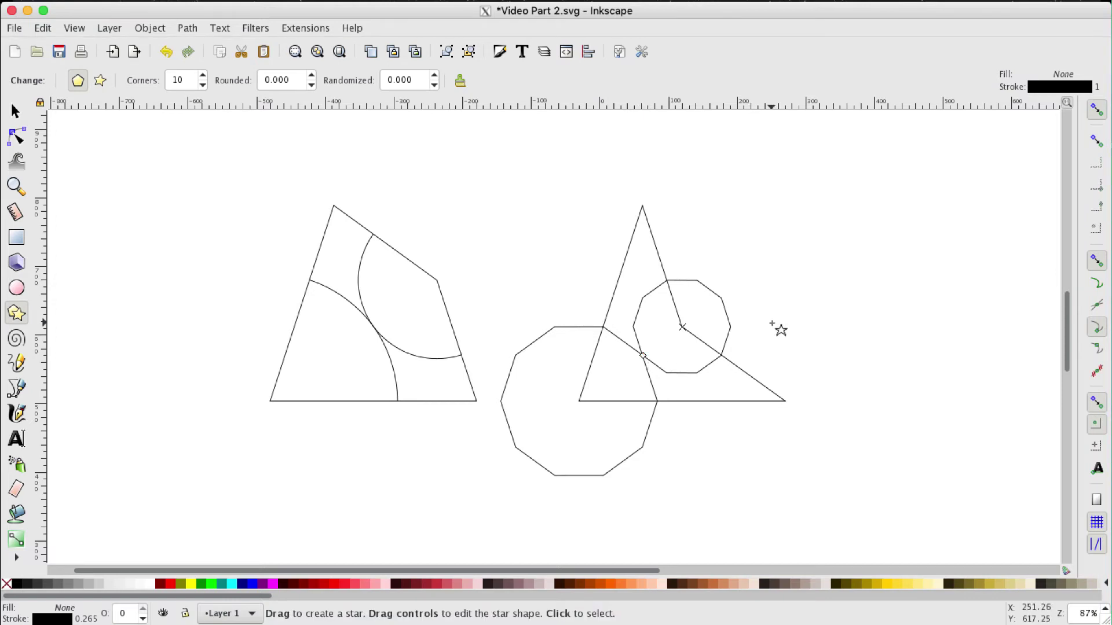
{"action": "key", "text": "Escape"}
{"action": "key", "text": "s"}
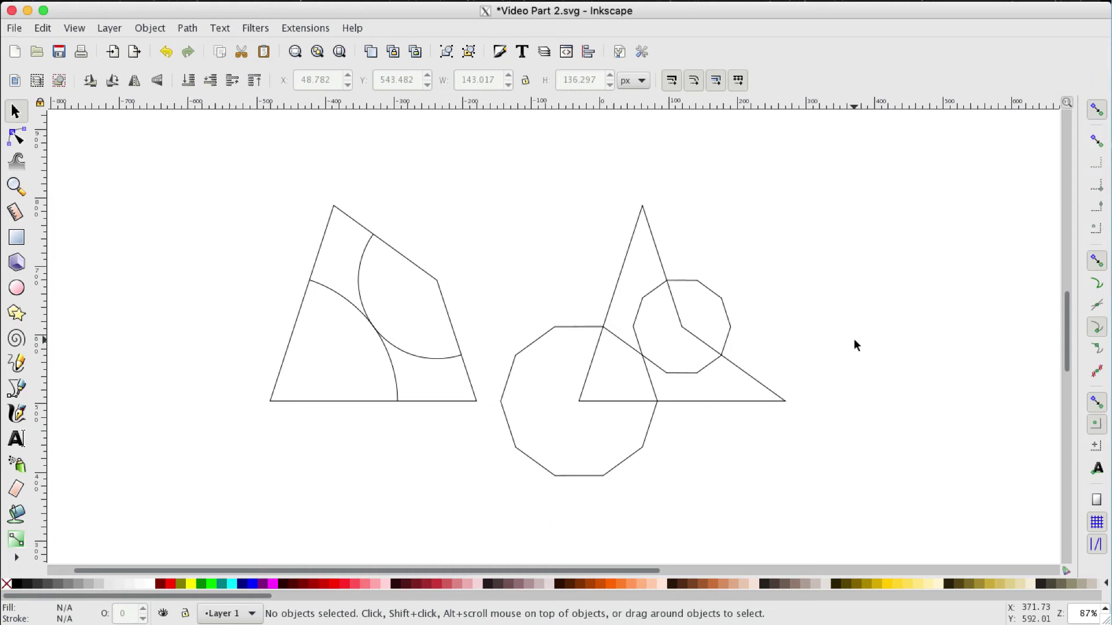
{"action": "left_click", "coordinate": [726, 313]}
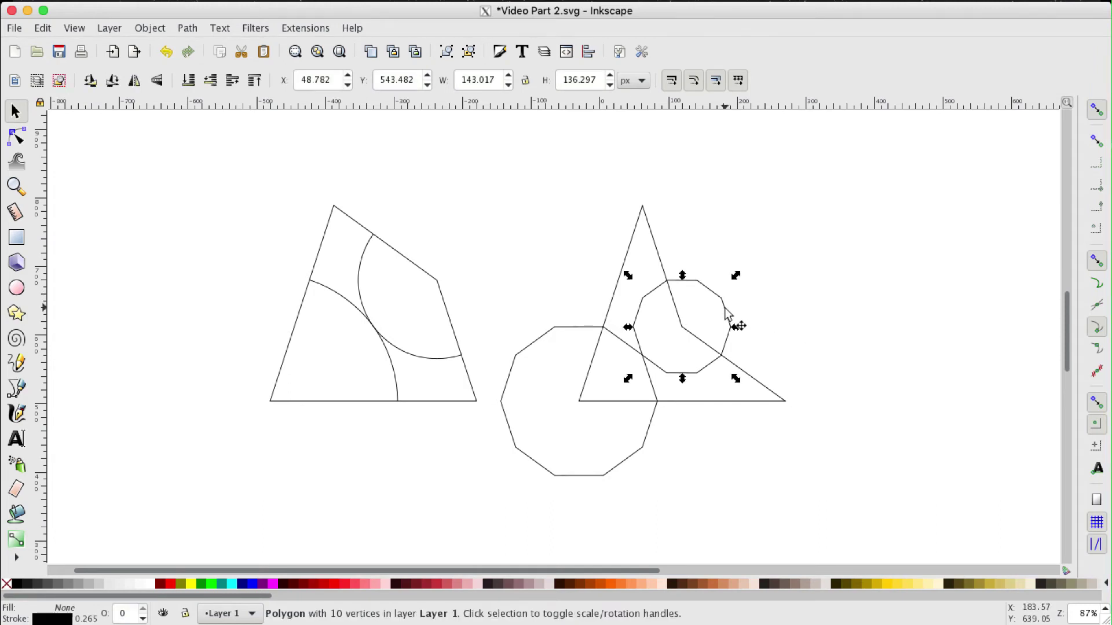
{"action": "left_click", "coordinate": [629, 463], "text": "shift"}
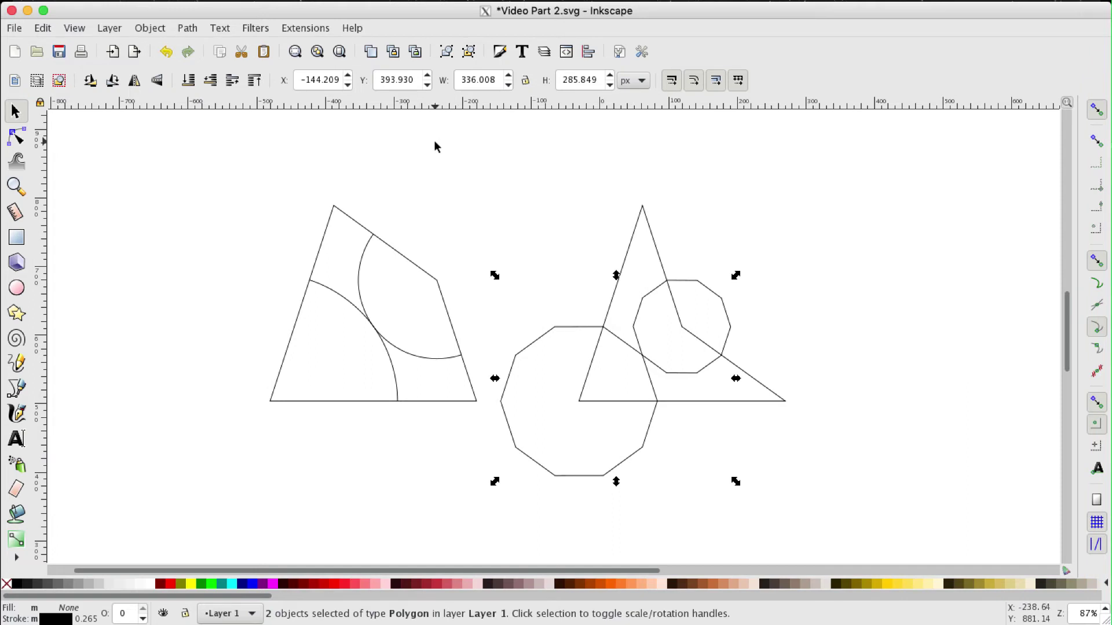
Step: Convert both dart decagons to paths, make all nodes symmetric, then clear the selection
{"action": "left_click", "coordinate": [189, 27]}
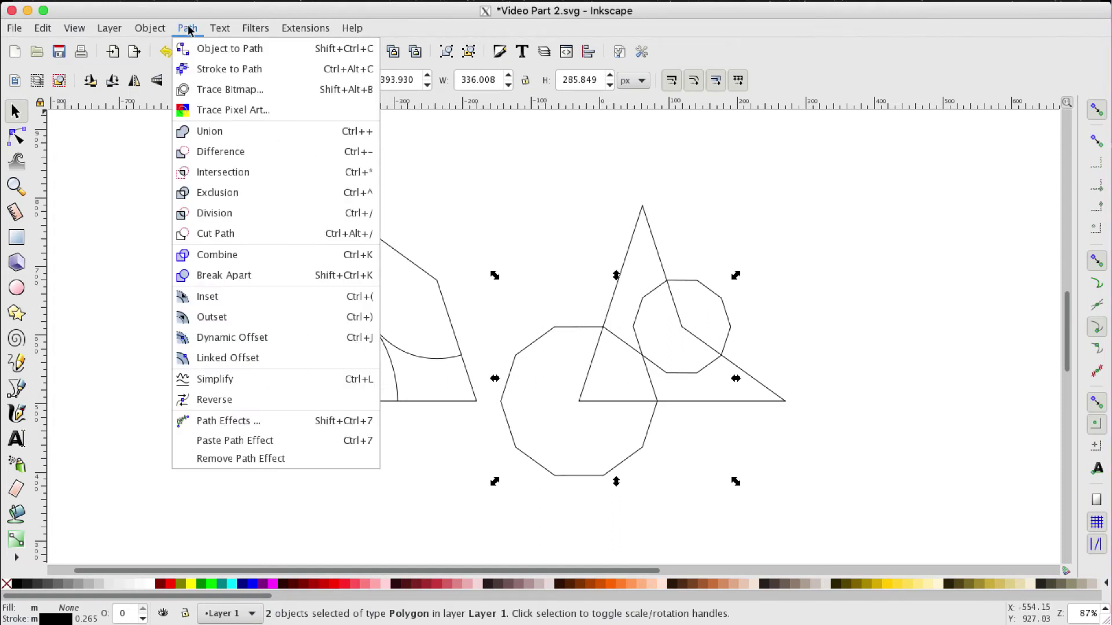
{"action": "left_click", "coordinate": [202, 51]}
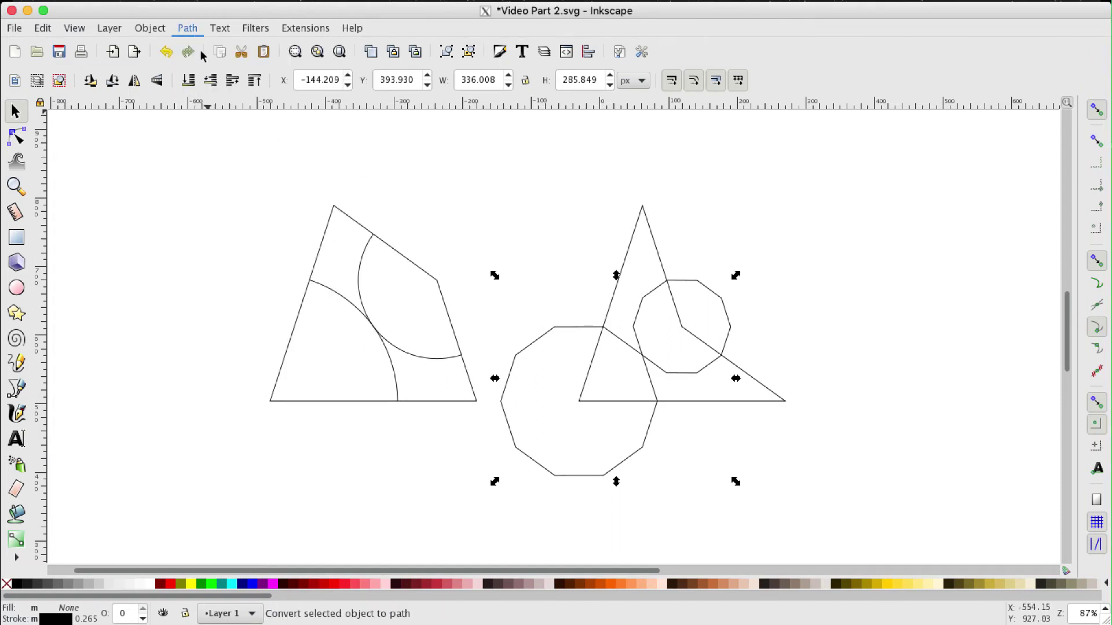
{"action": "left_click", "coordinate": [16, 136]}
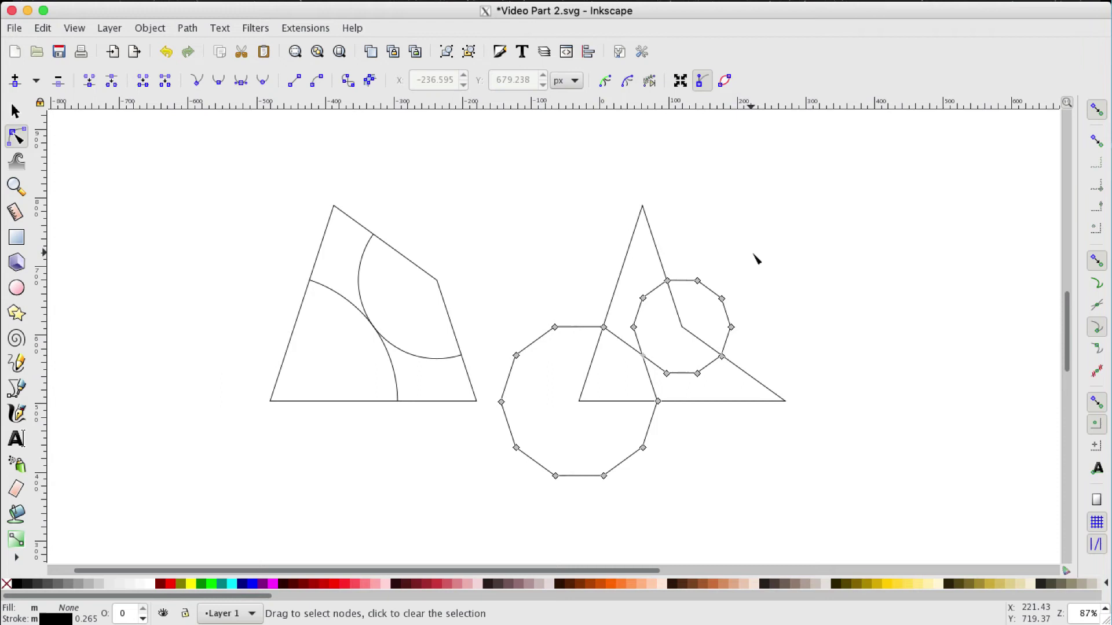
{"action": "left_click_drag", "start_coordinate": [762, 259], "coordinate": [477, 513]}
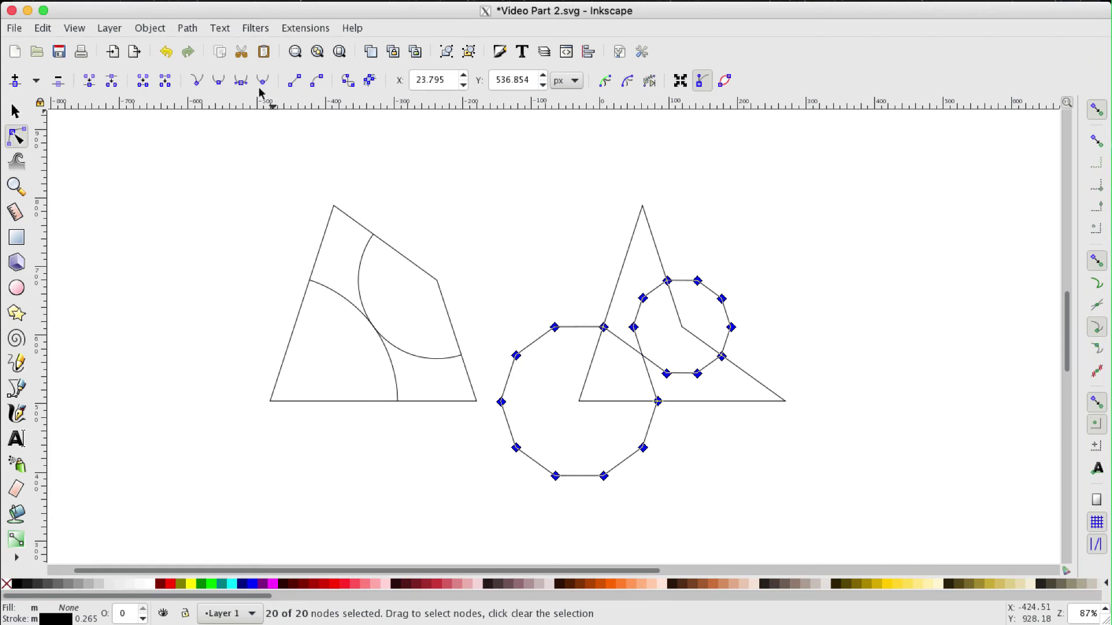
{"action": "left_click", "coordinate": [241, 80]}
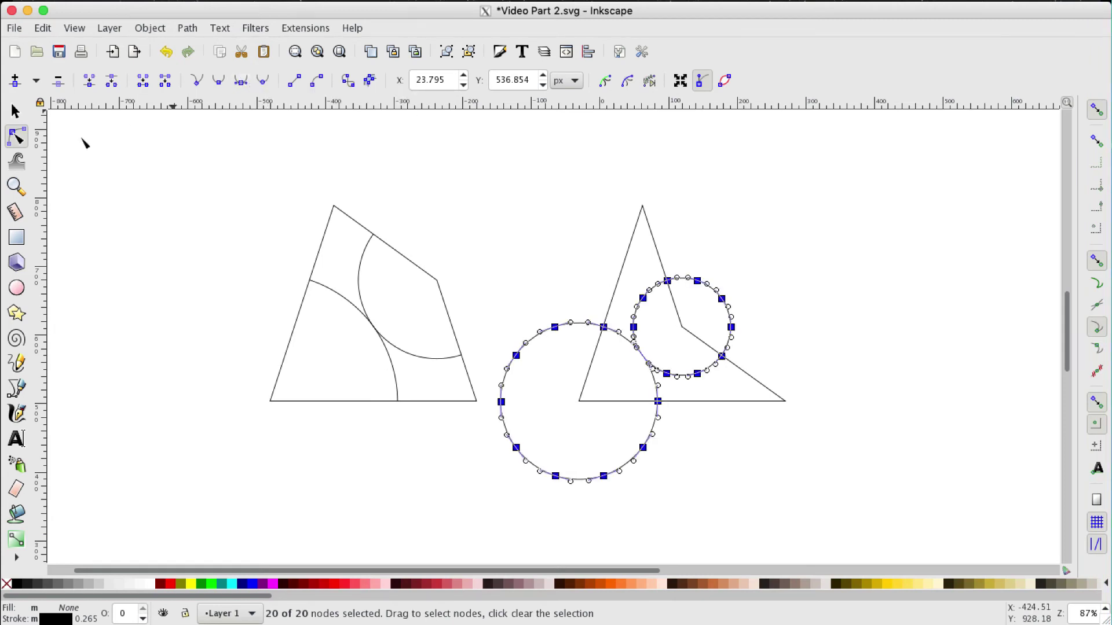
{"action": "left_click", "coordinate": [16, 114]}
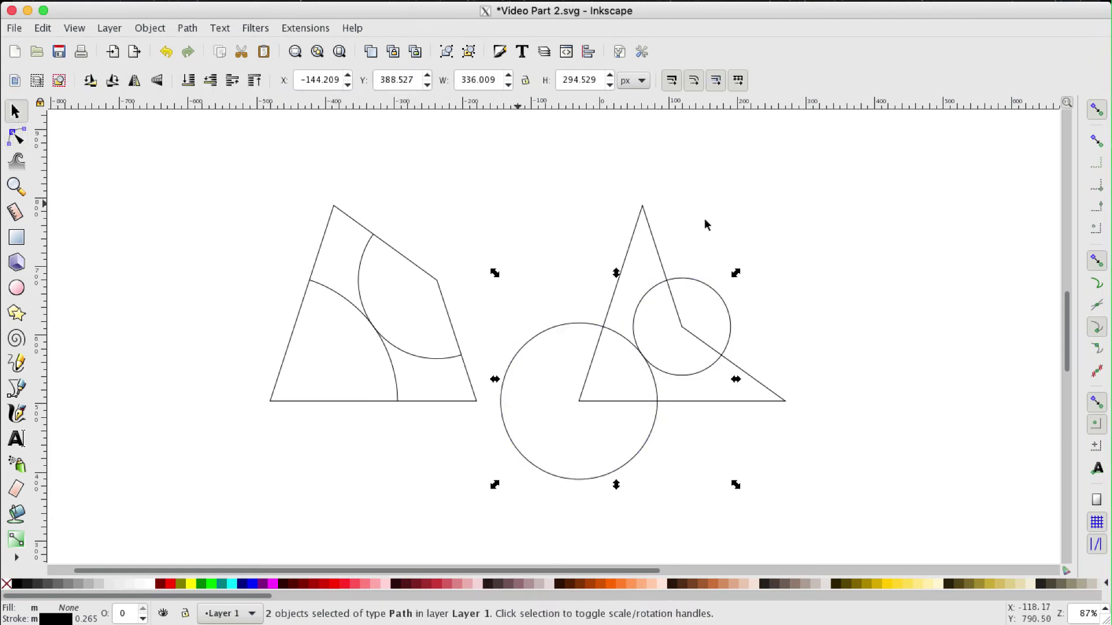
{"action": "left_click", "coordinate": [813, 254]}
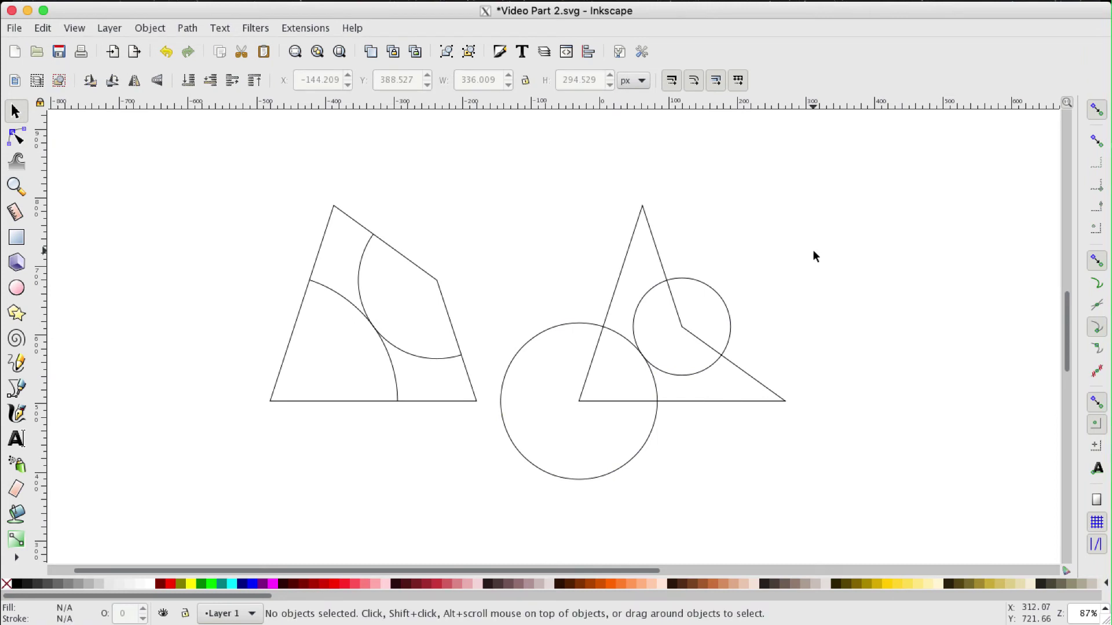
Step: Cut the large circle along the dart's outline with Path > Cut Path
{"action": "left_click", "coordinate": [730, 401]}
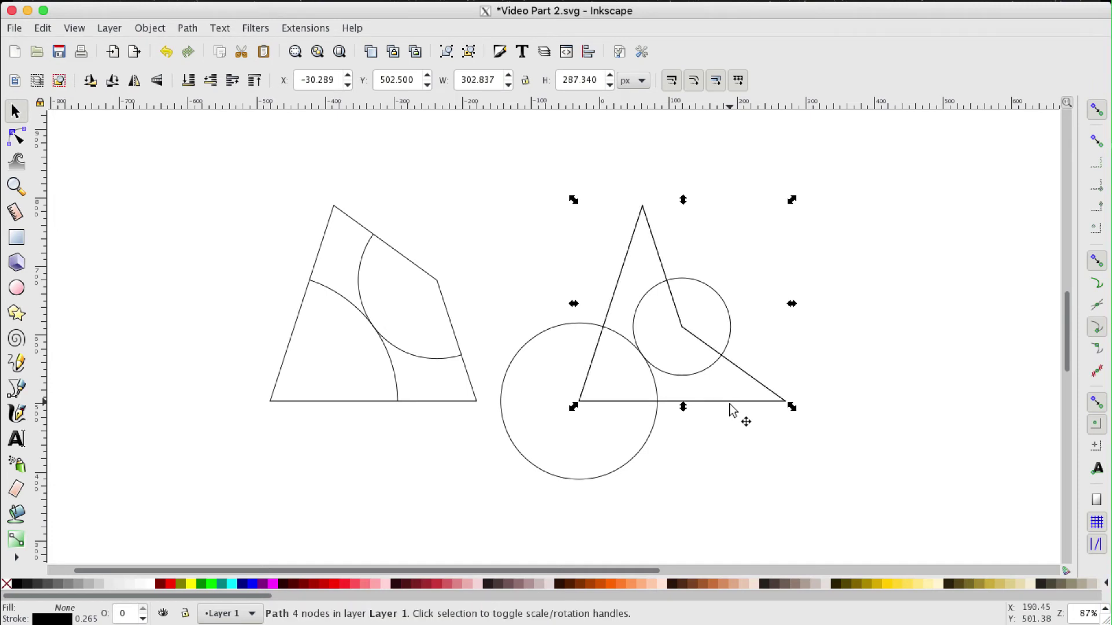
{"action": "left_click", "coordinate": [745, 452]}
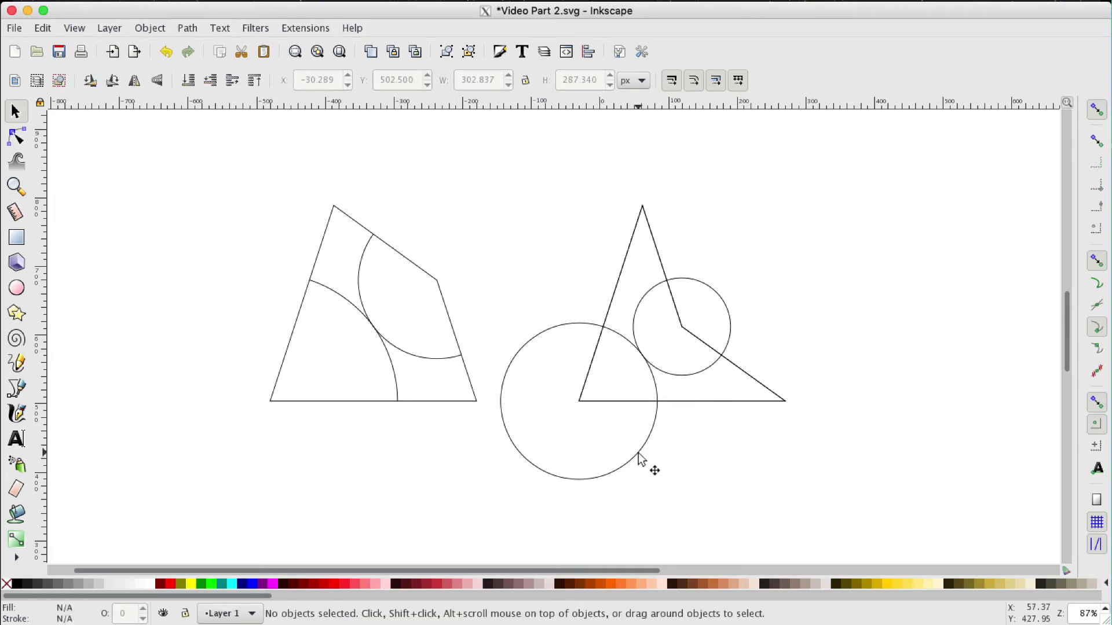
{"action": "left_click", "coordinate": [638, 453]}
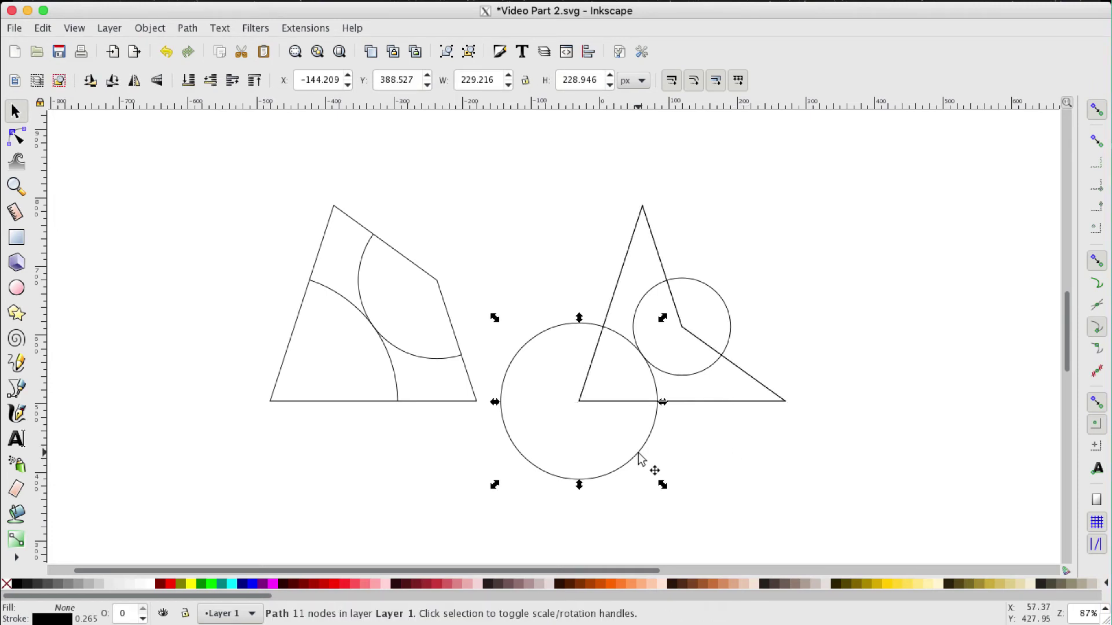
{"action": "left_click", "coordinate": [739, 402], "text": "shift"}
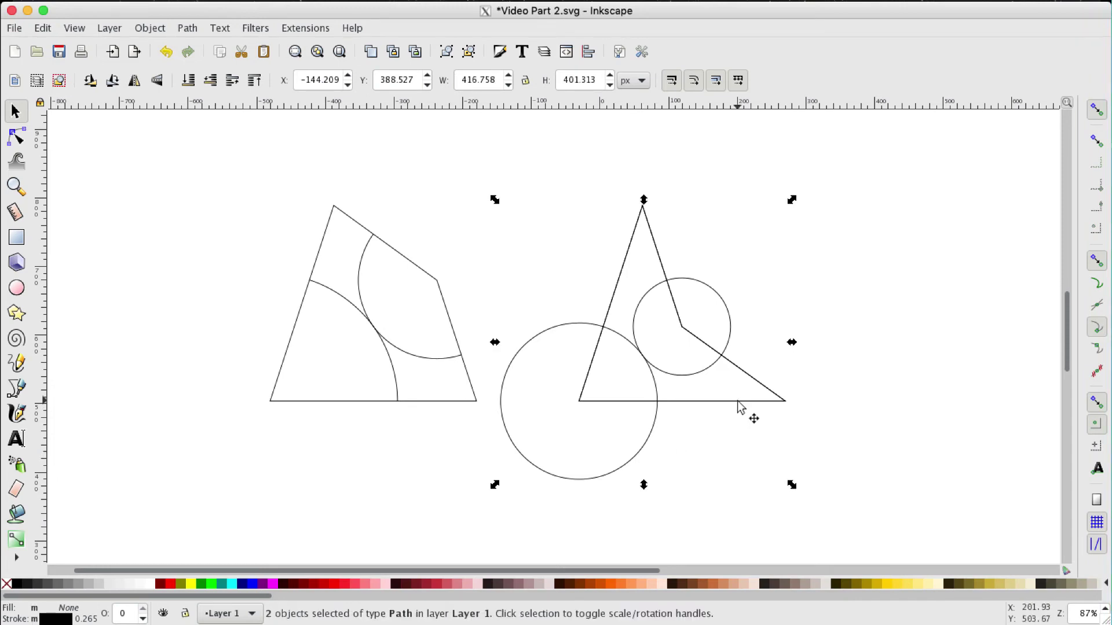
{"action": "left_click", "coordinate": [189, 29]}
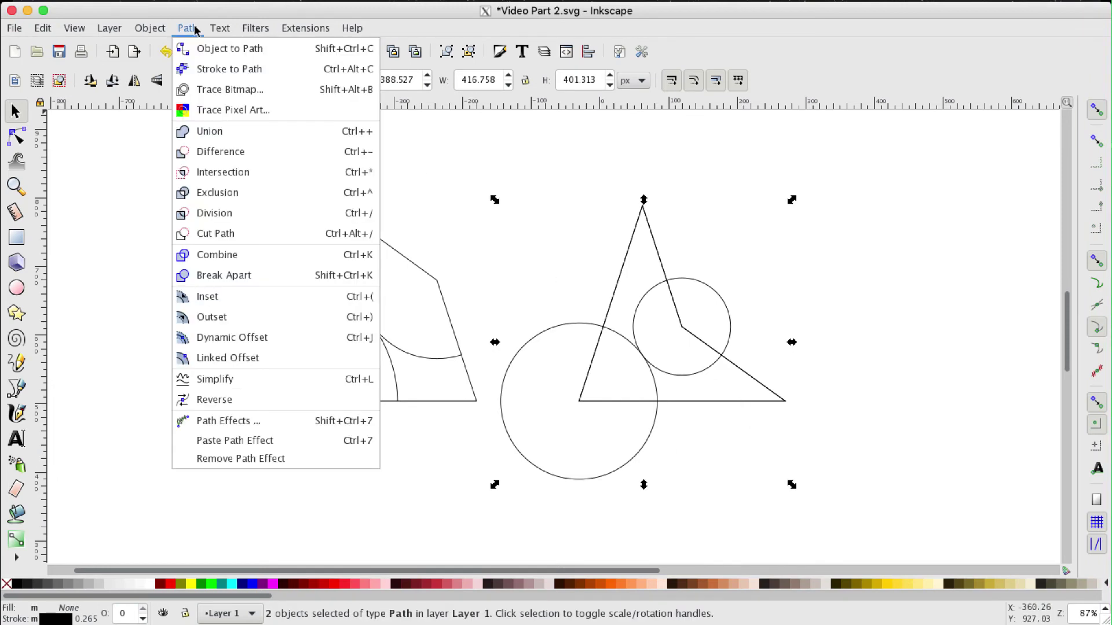
{"action": "left_click", "coordinate": [212, 234]}
Step: Delete the large circle's piece outside the dart, leaving the lower-left corner arc
{"action": "left_click", "coordinate": [1042, 359]}
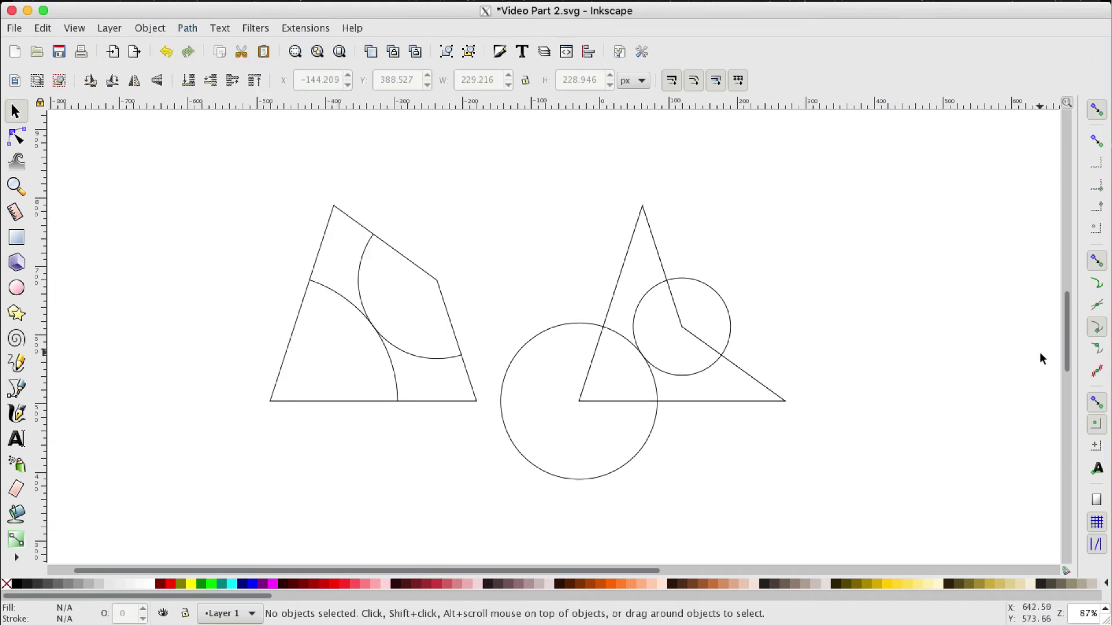
{"action": "left_click", "coordinate": [622, 467]}
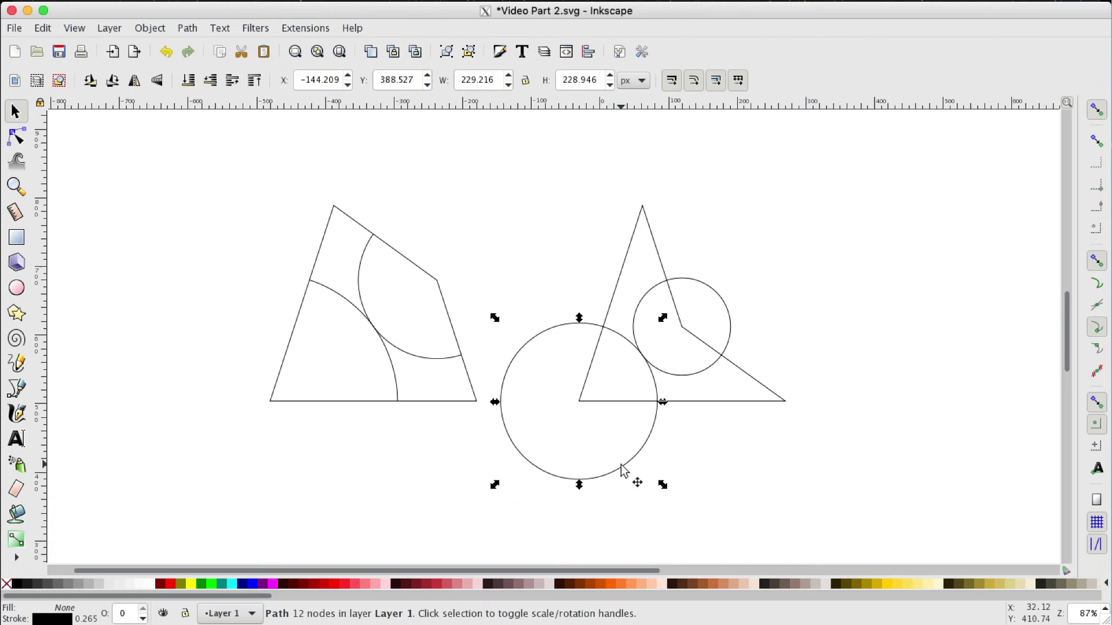
{"action": "key", "text": "shift+Left"}
{"action": "key", "text": "shift+Down"}
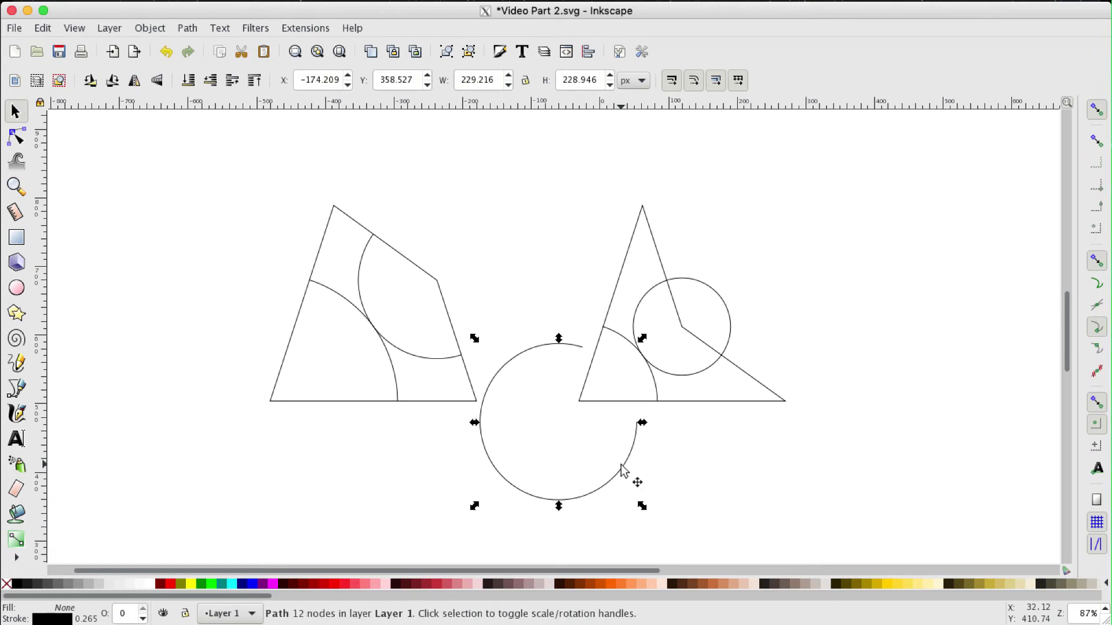
{"action": "key", "text": "Delete"}
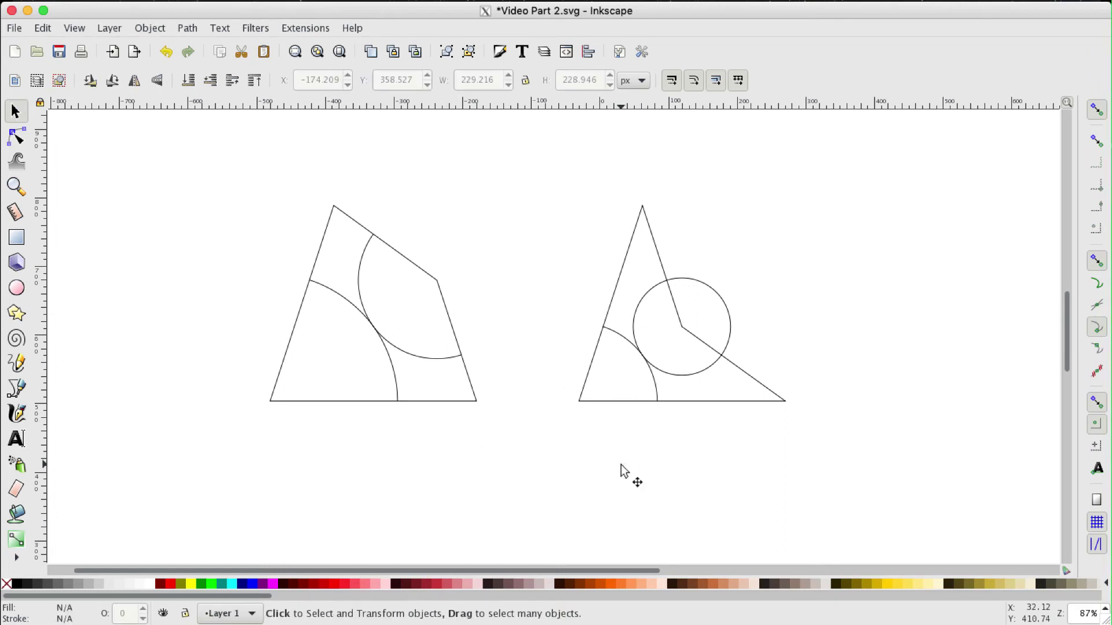
Step: Cut the small circle along the dart's outline with Path > Cut Path
{"action": "left_click", "coordinate": [762, 409]}
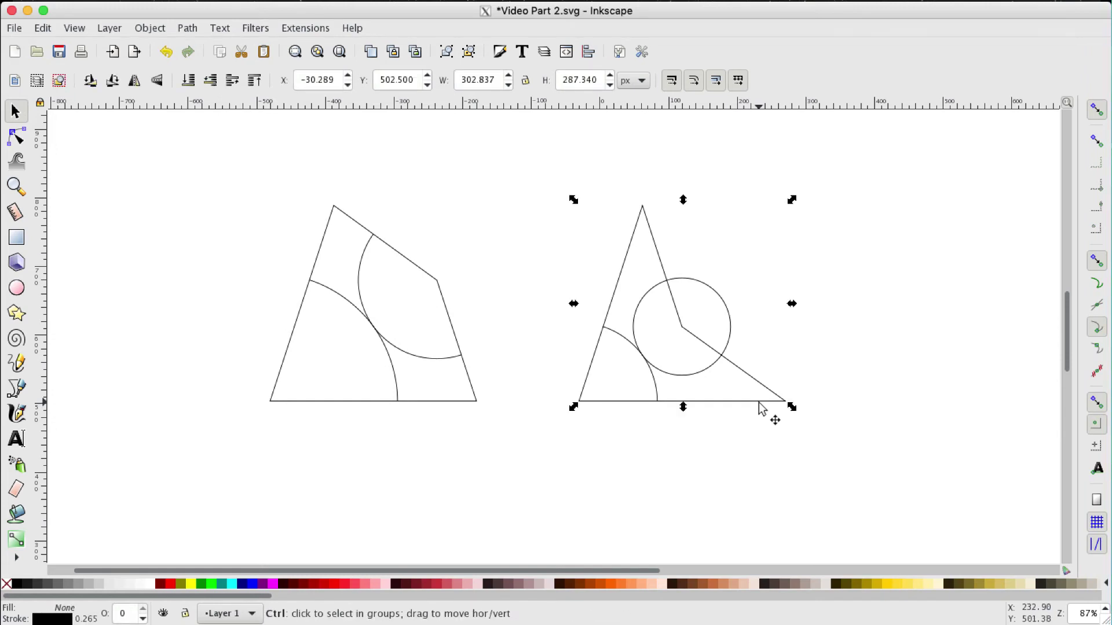
{"action": "left_click", "coordinate": [906, 407]}
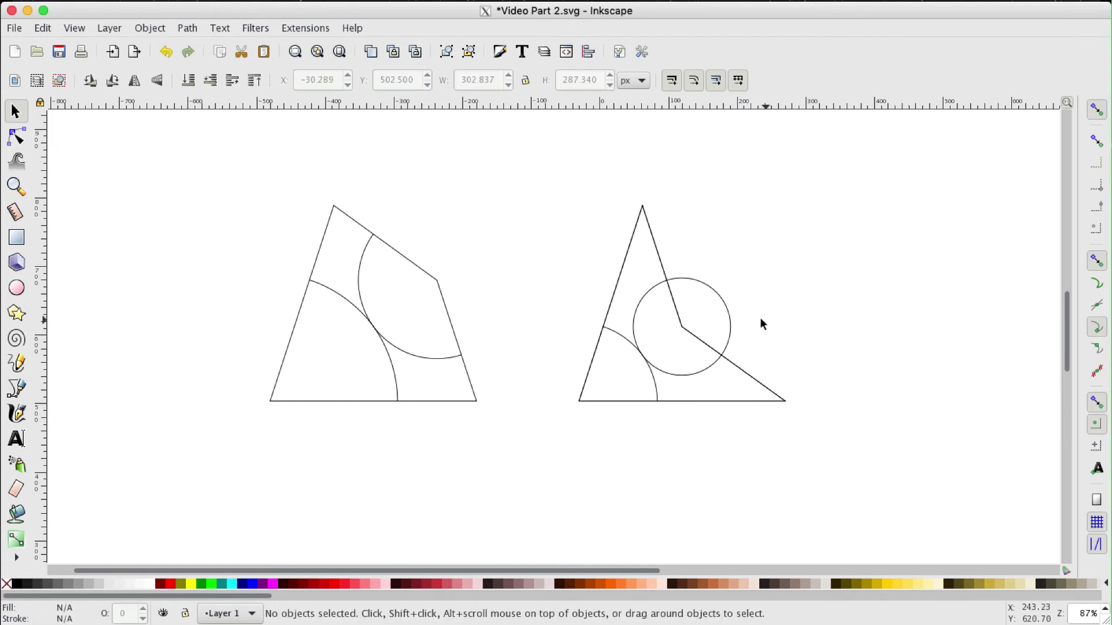
{"action": "left_click", "coordinate": [730, 316]}
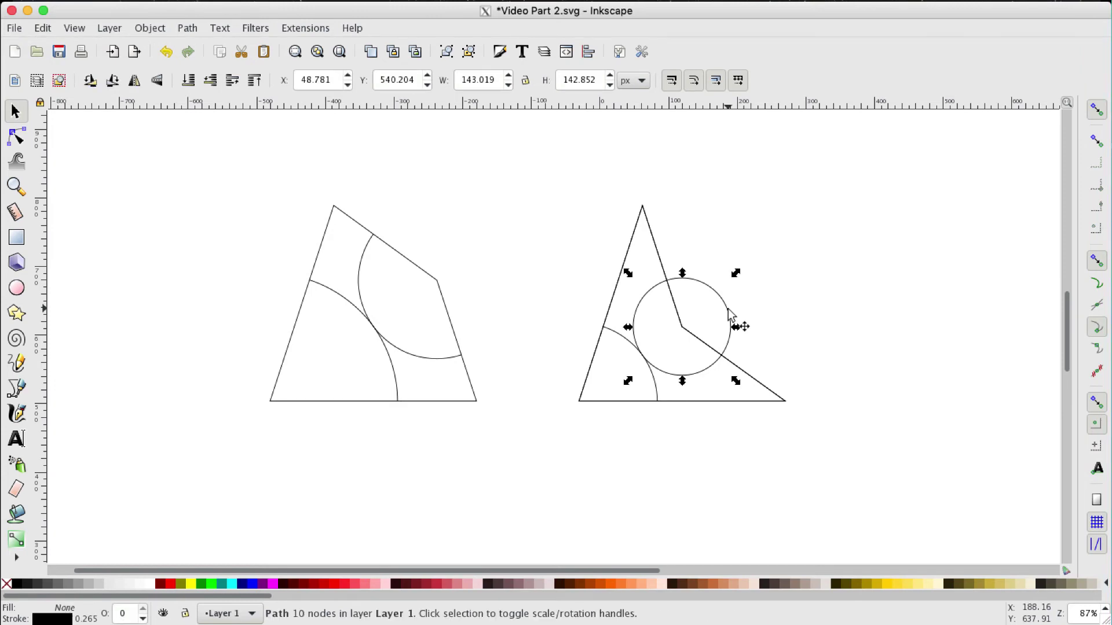
{"action": "key", "text": "shift"}
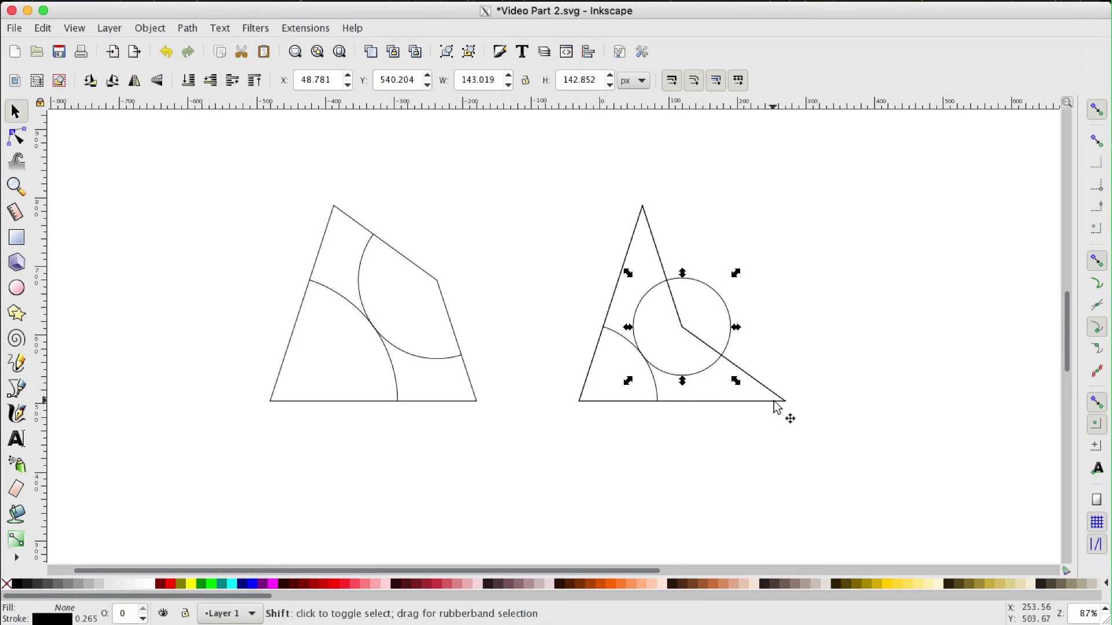
{"action": "left_click", "coordinate": [776, 407], "text": "shift"}
{"action": "left_click", "coordinate": [193, 28]}
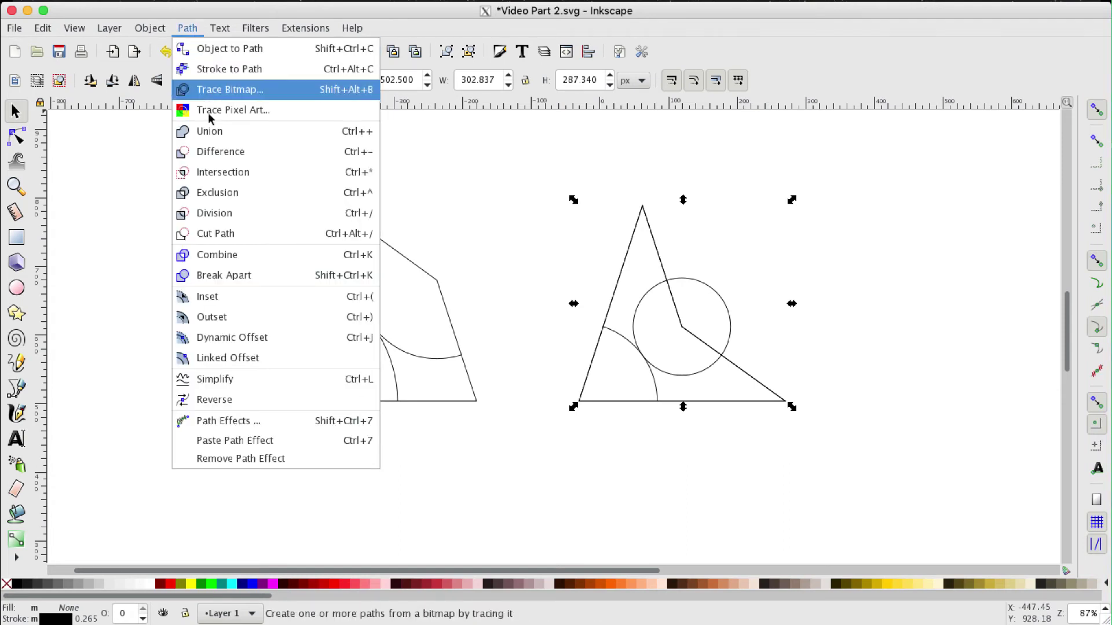
{"action": "left_click", "coordinate": [215, 234]}
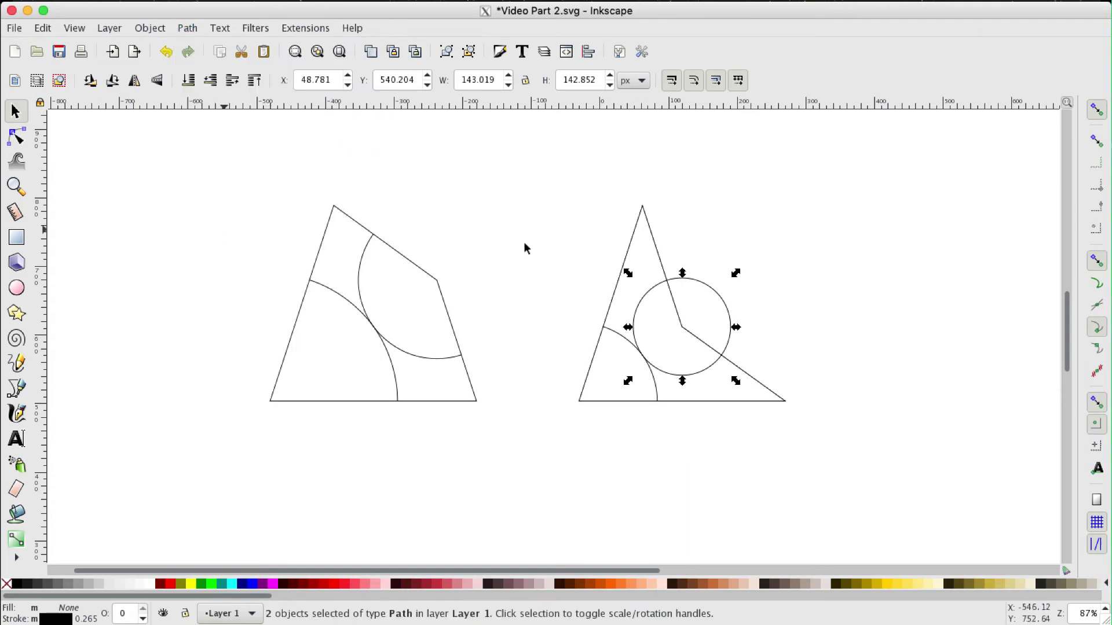
Step: Delete the small circle's piece outside the dart, leaving the arc around the inner notch
{"action": "left_click", "coordinate": [903, 307]}
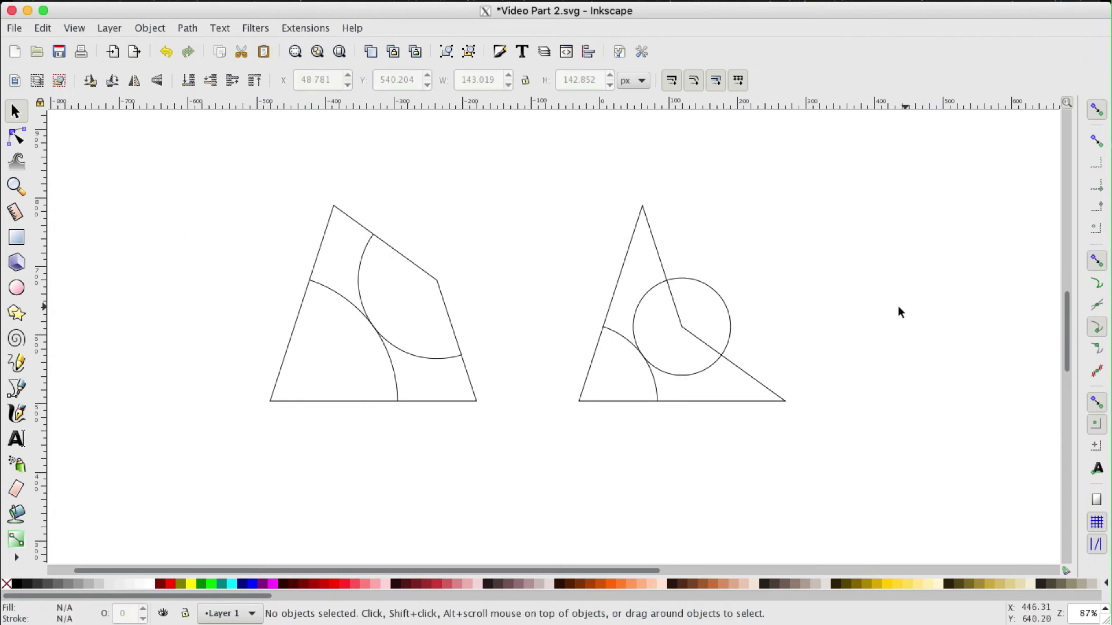
{"action": "left_click", "coordinate": [717, 297]}
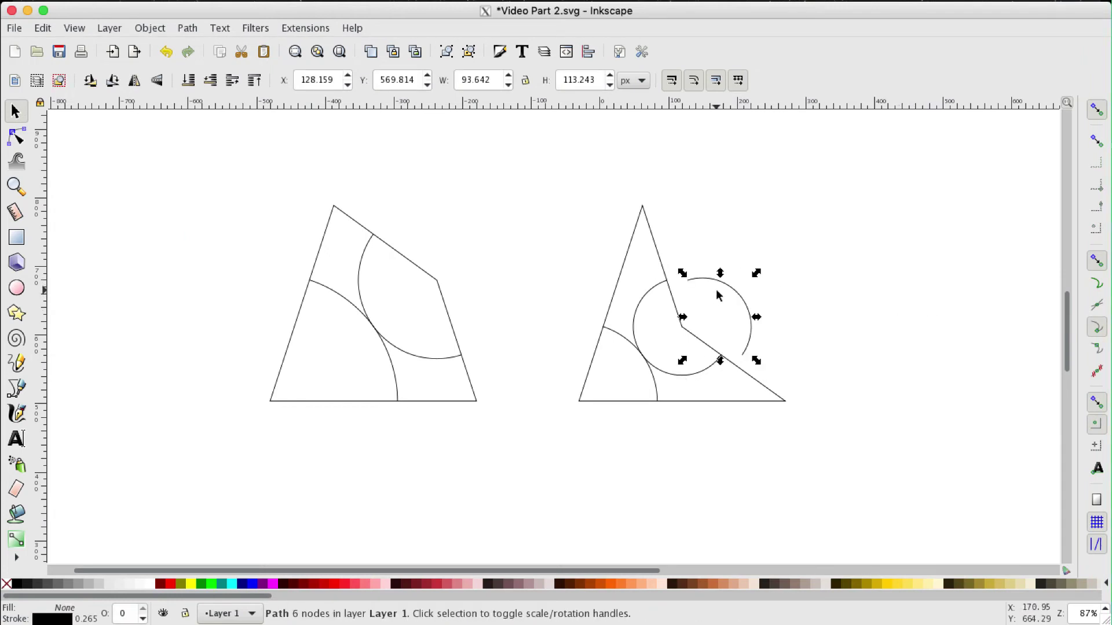
{"action": "key", "text": "shift+Right"}
{"action": "key", "text": "shift+Up"}
{"action": "key", "text": "Delete"}
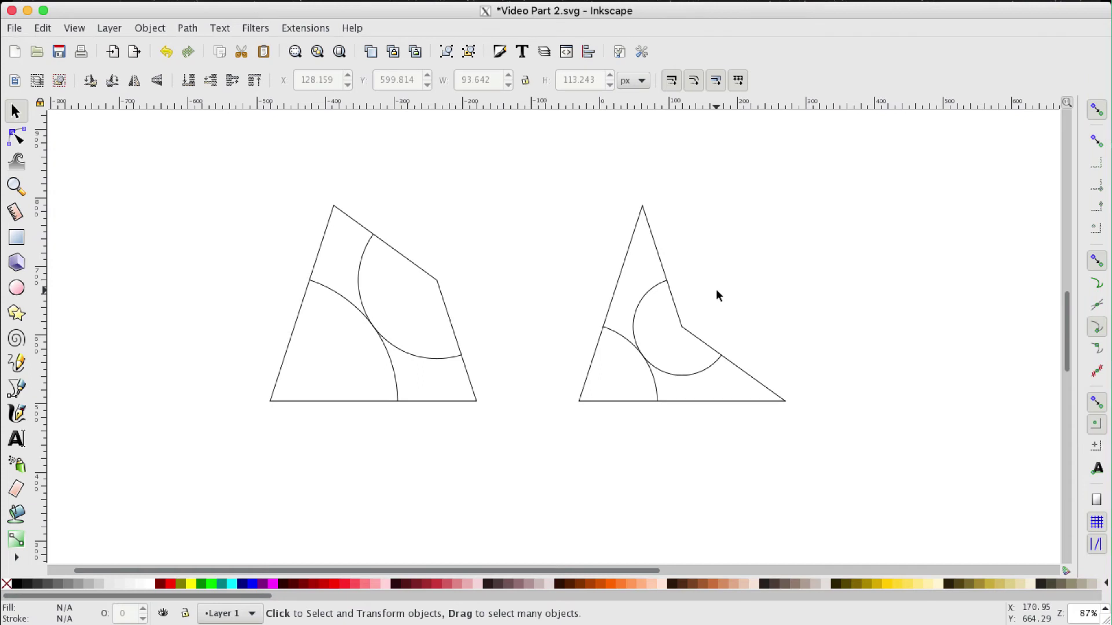
{"action": "scroll", "coordinate": [716, 290], "scroll_direction": "down", "scroll_amount": 1}
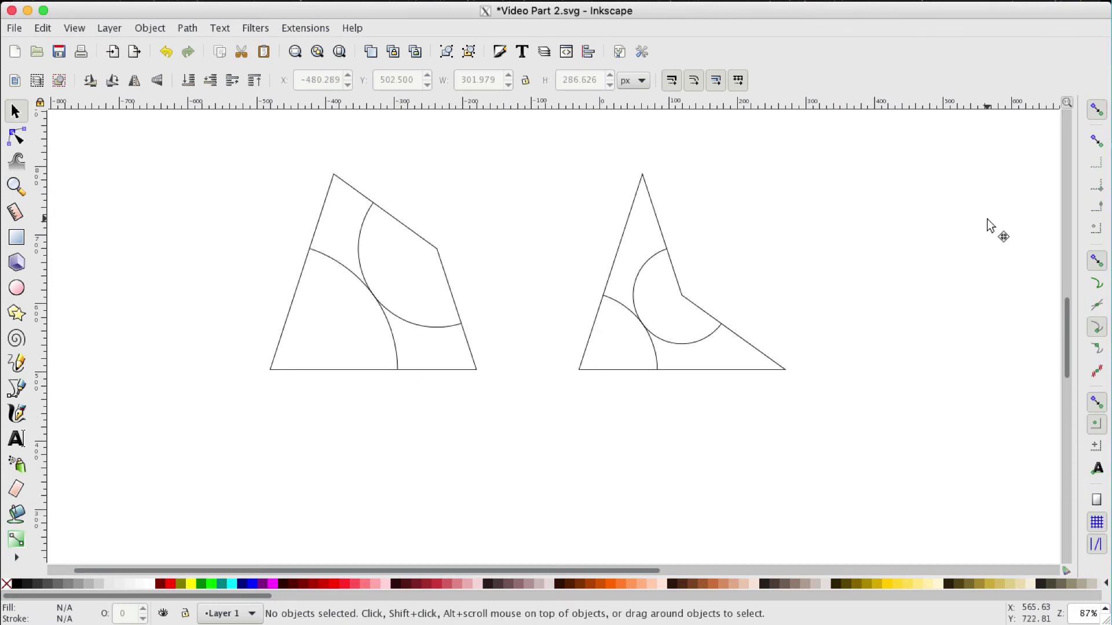
Step: Open Object > Fill and Stroke on its Fill tab
{"action": "left_click", "coordinate": [149, 29]}
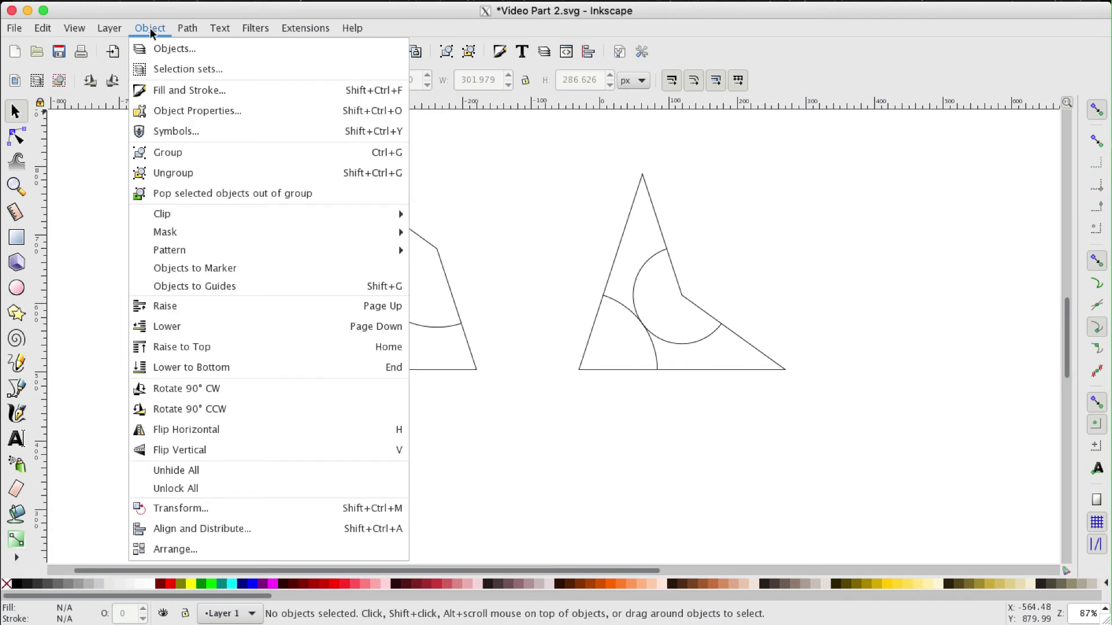
{"action": "left_click", "coordinate": [174, 91]}
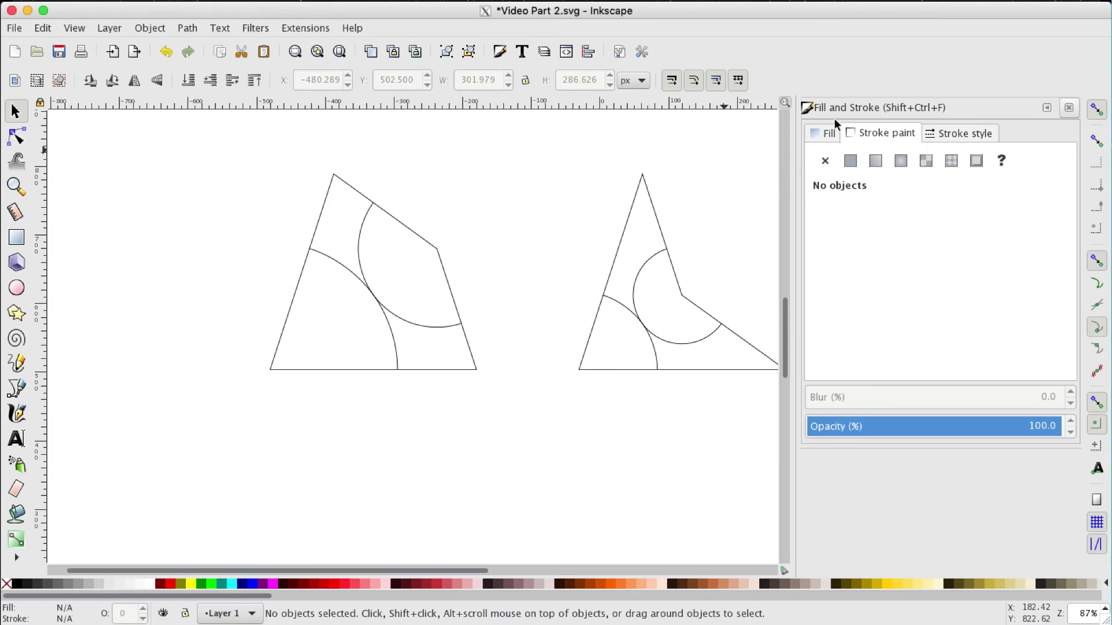
{"action": "left_click", "coordinate": [833, 135]}
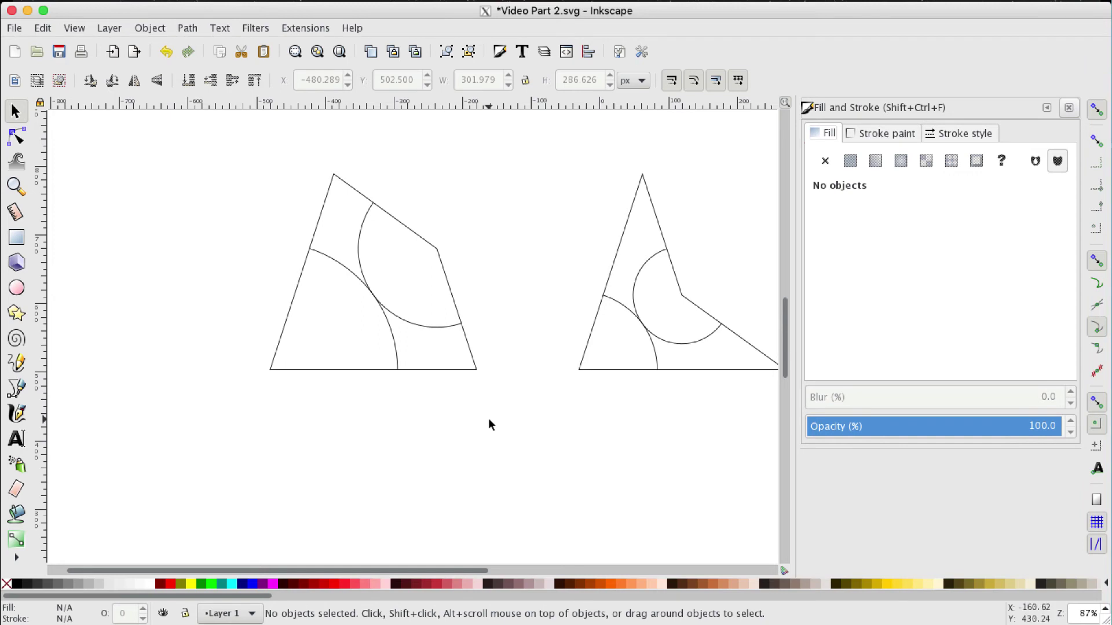
Step: Duplicate the kite and give the copy a flat pale pink fill
{"action": "left_click", "coordinate": [452, 369]}
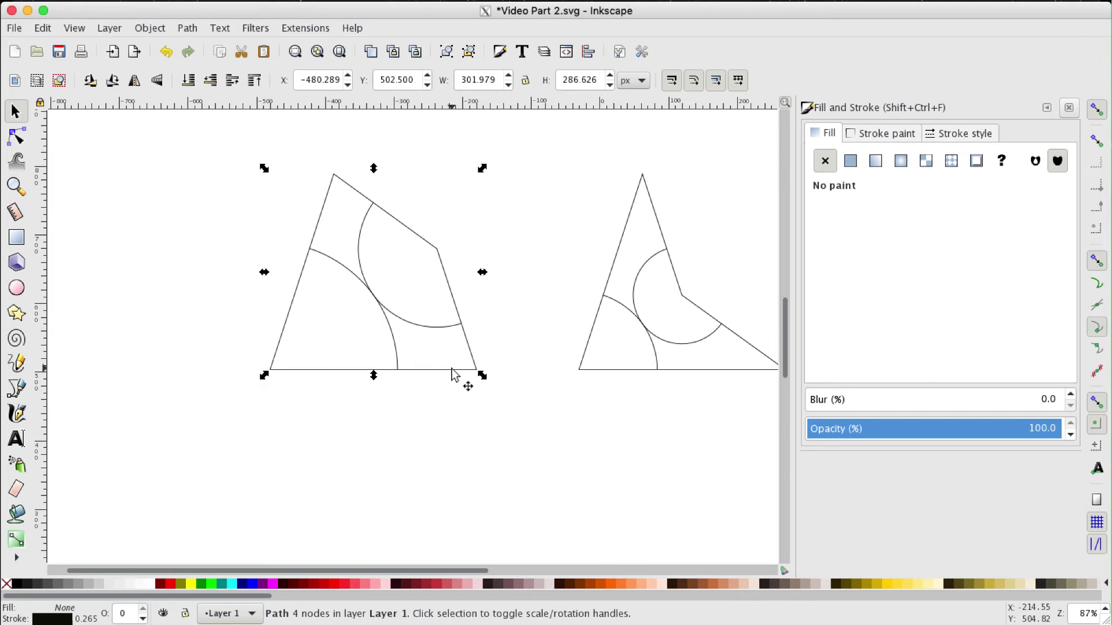
{"action": "key", "text": "ctrl+d"}
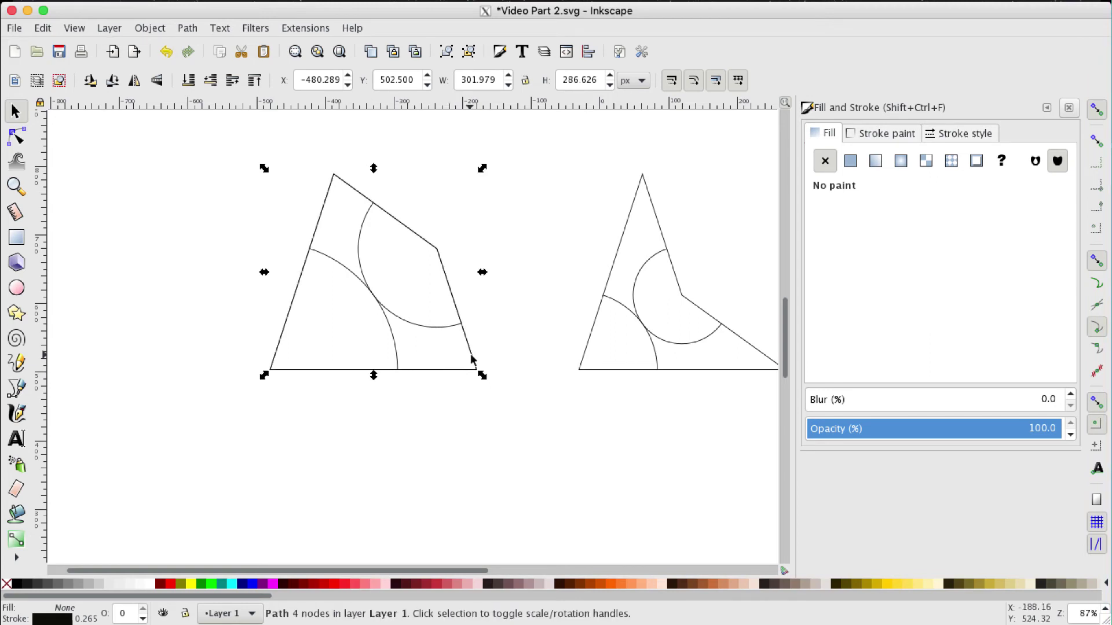
{"action": "left_click", "coordinate": [850, 162]}
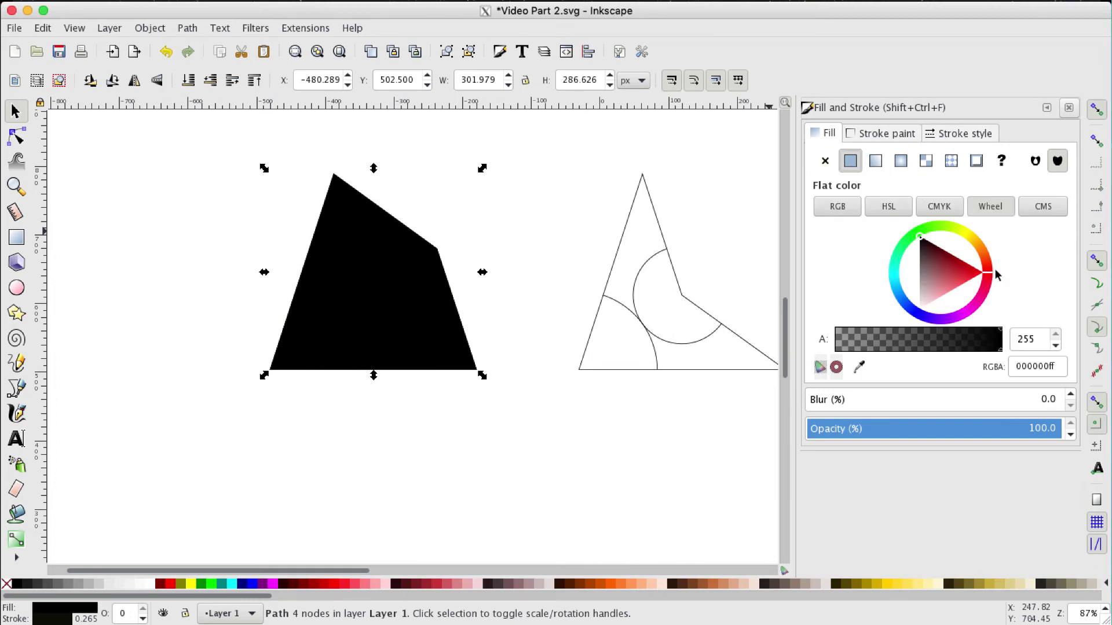
{"action": "left_click", "coordinate": [964, 317]}
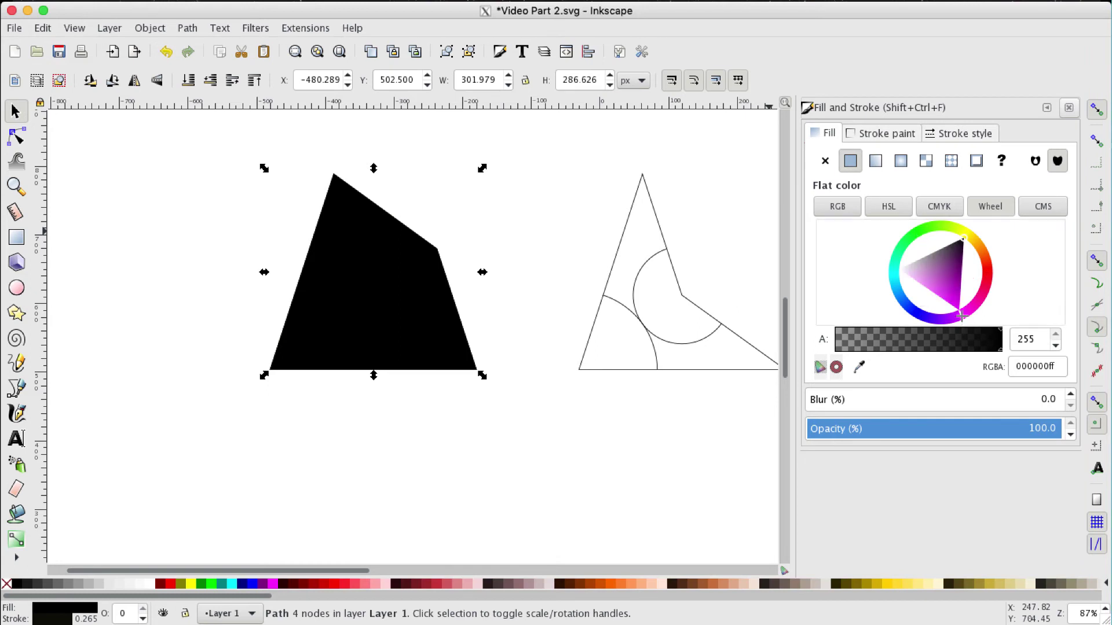
{"action": "left_click", "coordinate": [959, 246]}
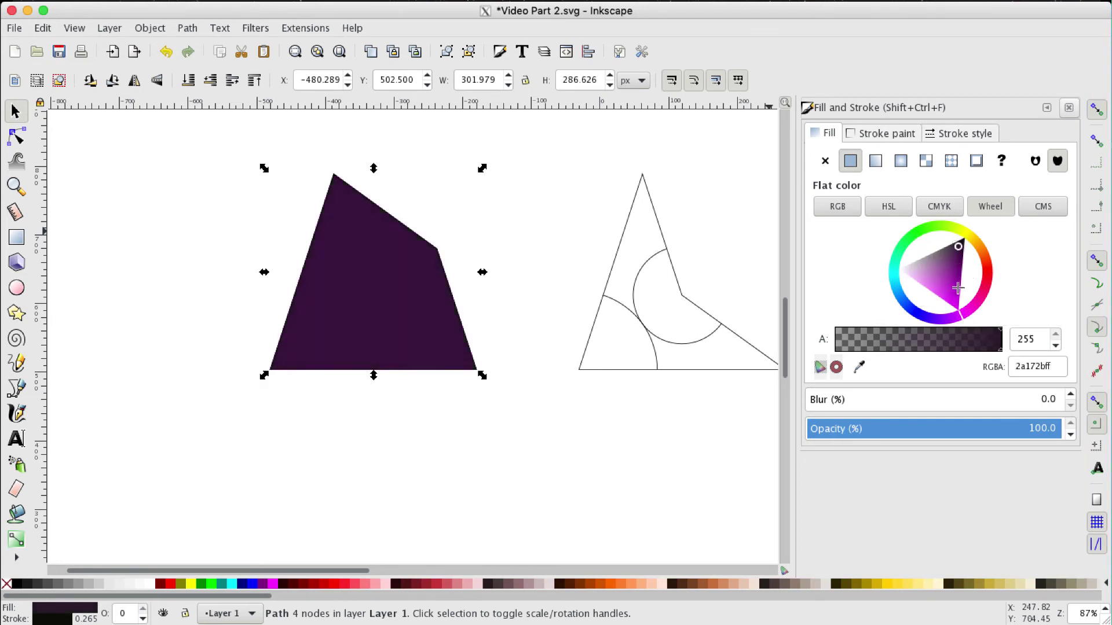
{"action": "mouse_move", "coordinate": [958, 287]}
{"action": "left_mouse_down"}
{"action": "mouse_move", "coordinate": [950, 295]}
{"action": "mouse_move", "coordinate": [909, 276]}
{"action": "left_mouse_up"}
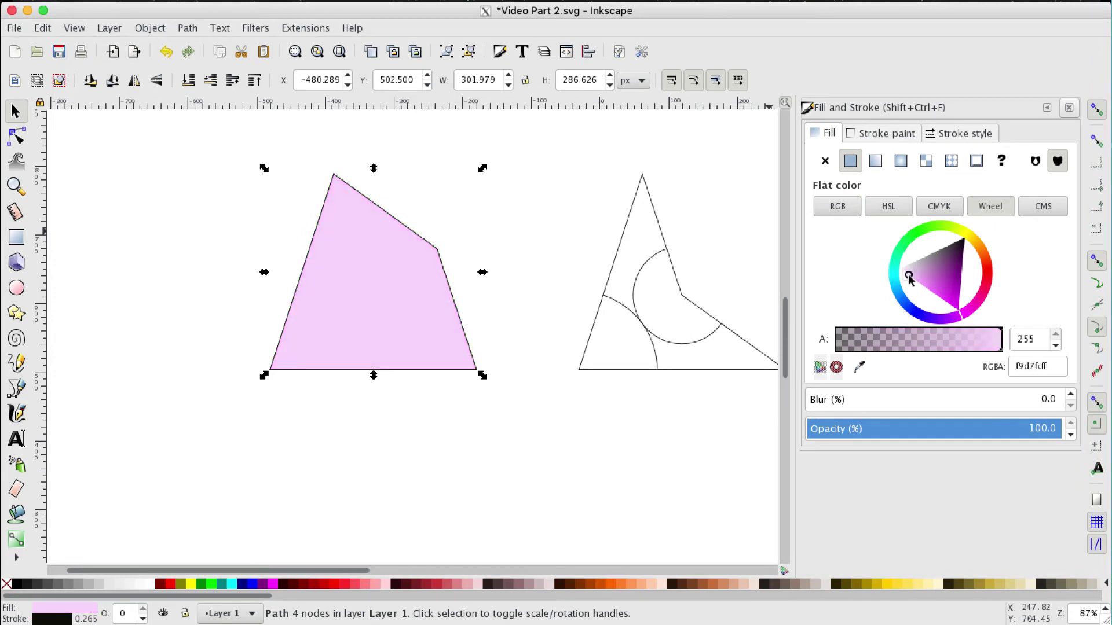
Step: Remove the pink kite's stroke and lower it to the bottom behind its arcs
{"action": "left_click", "coordinate": [907, 134]}
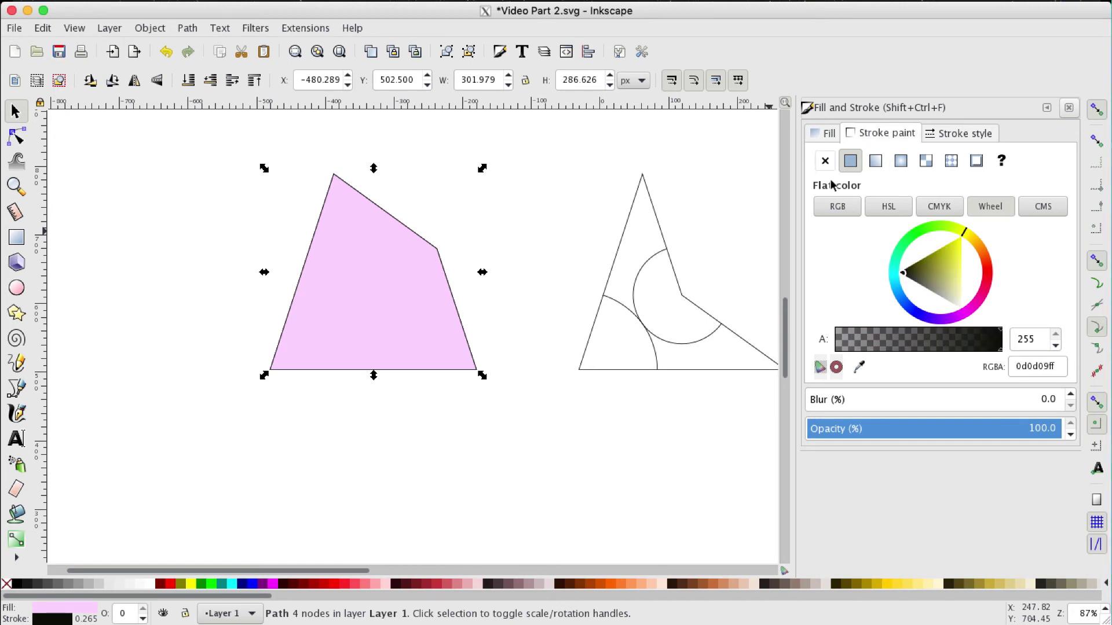
{"action": "left_click", "coordinate": [826, 162]}
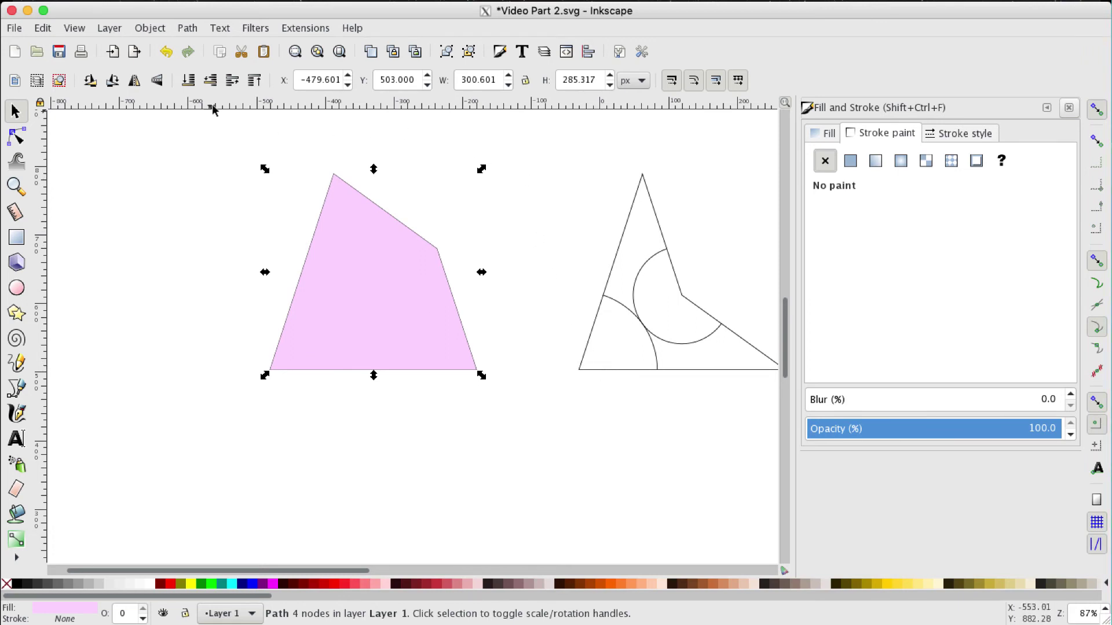
{"action": "left_click", "coordinate": [189, 82]}
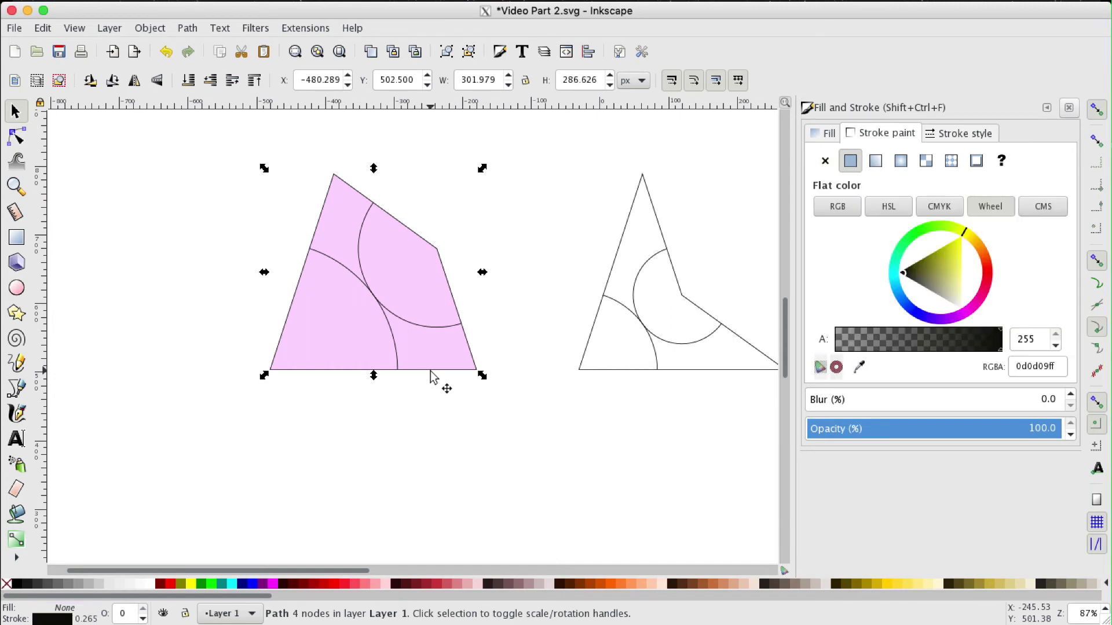
Step: Set the kite's black outline shape to a 3 px stroke width
{"action": "left_click", "coordinate": [439, 412]}
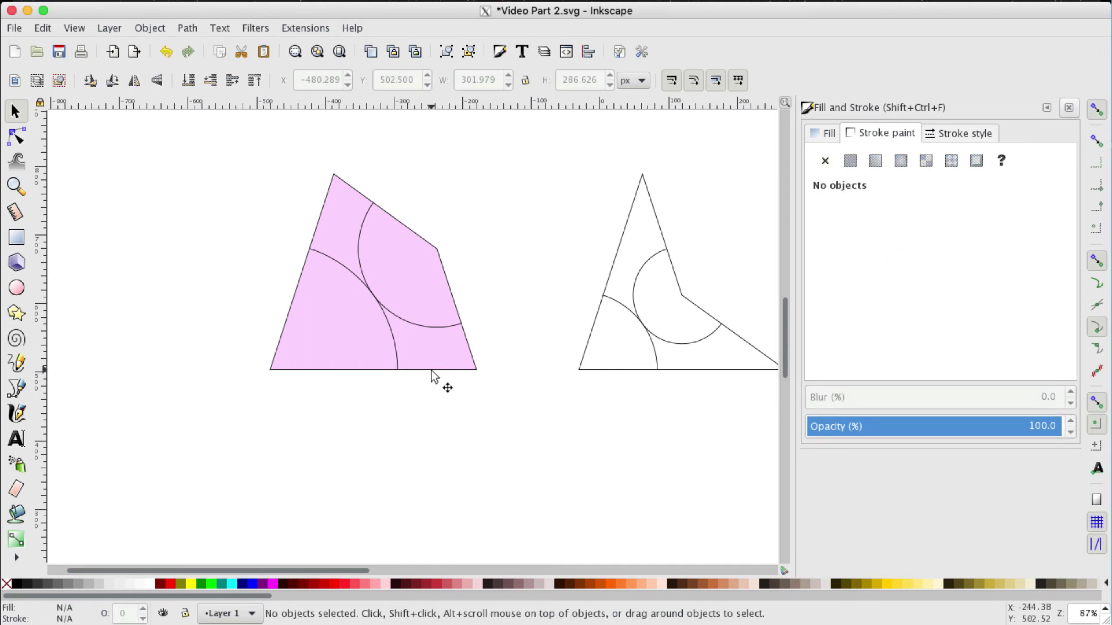
{"action": "left_click", "coordinate": [432, 375]}
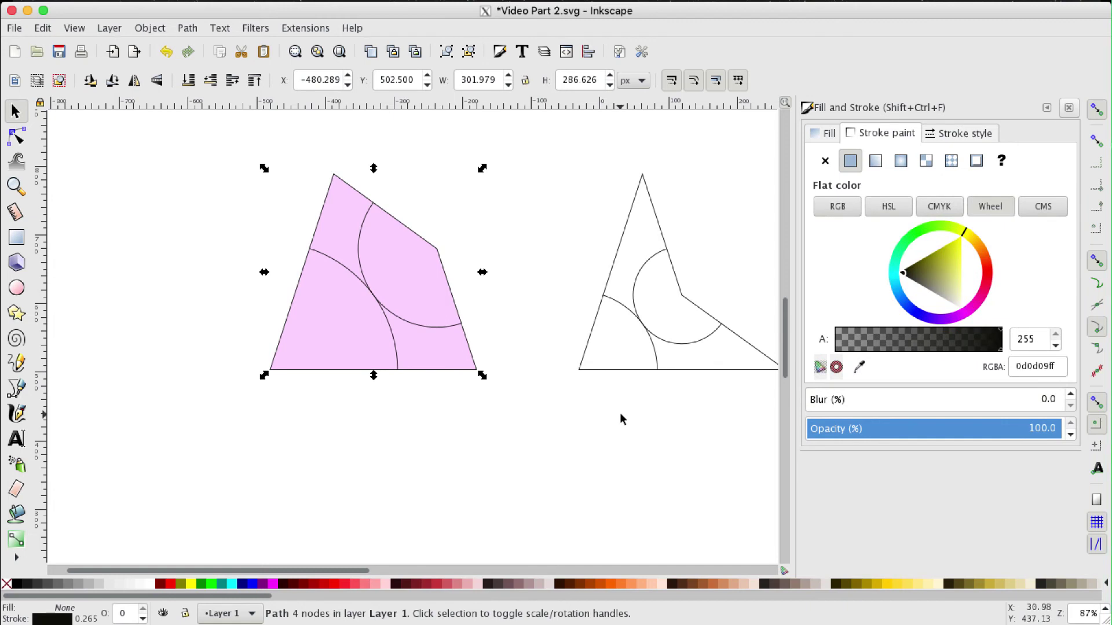
{"action": "key", "text": "Down"}
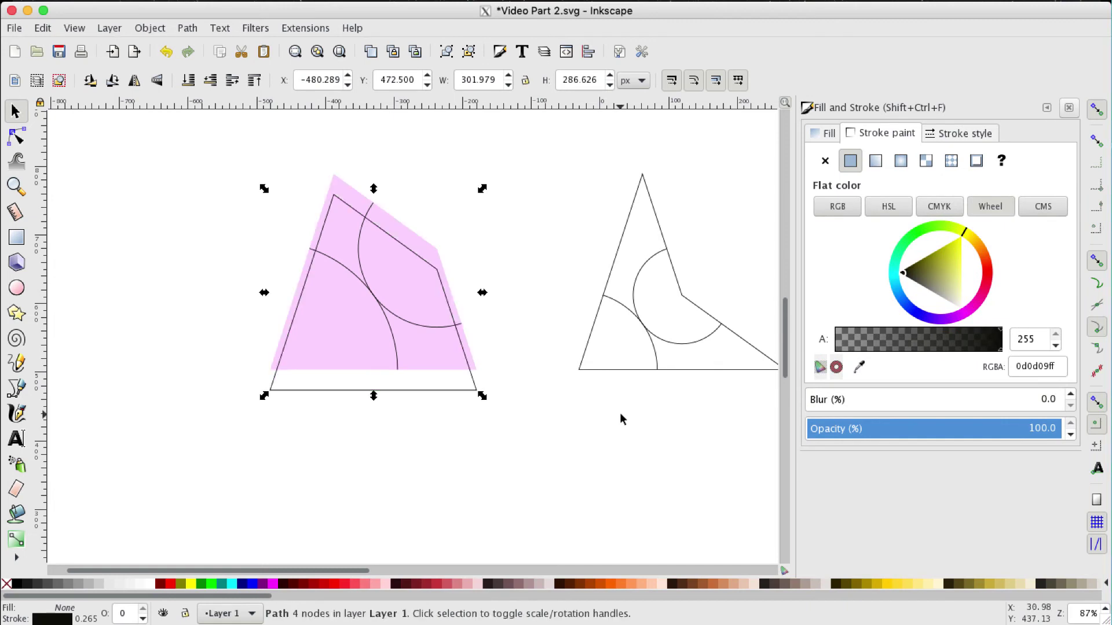
{"action": "key", "text": "Down"}
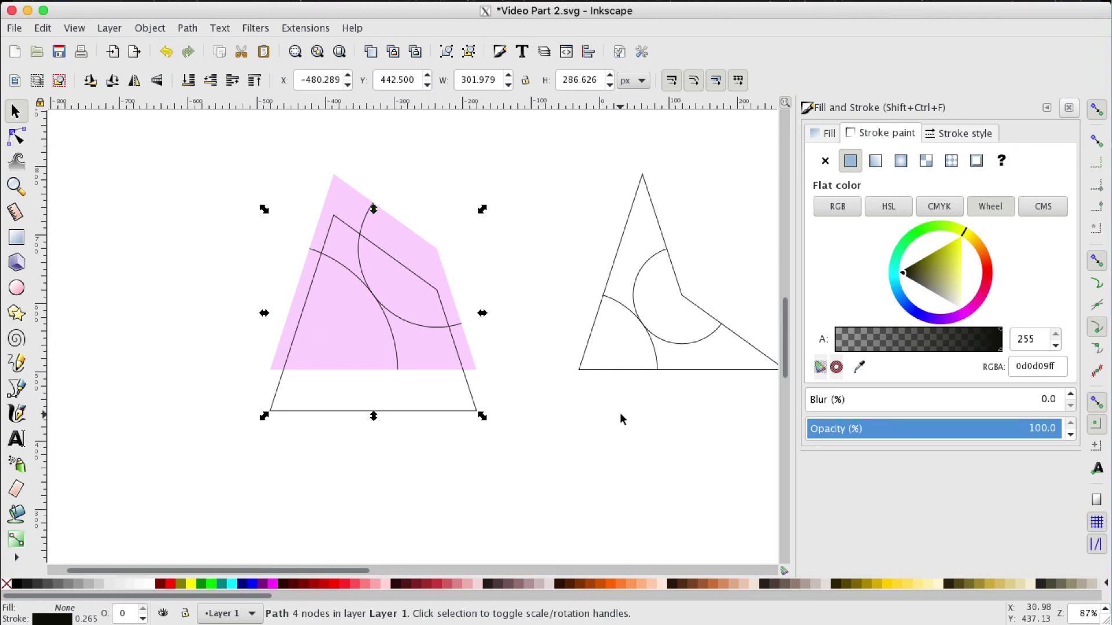
{"action": "key", "text": "Up"}
{"action": "key", "text": "Up"}
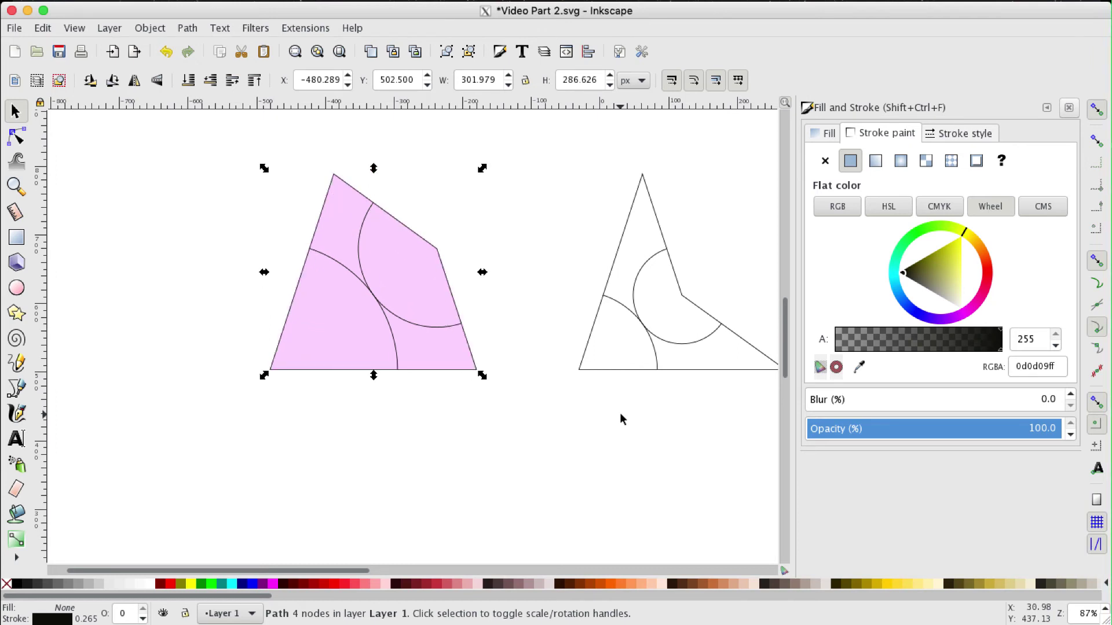
{"action": "left_click", "coordinate": [961, 136]}
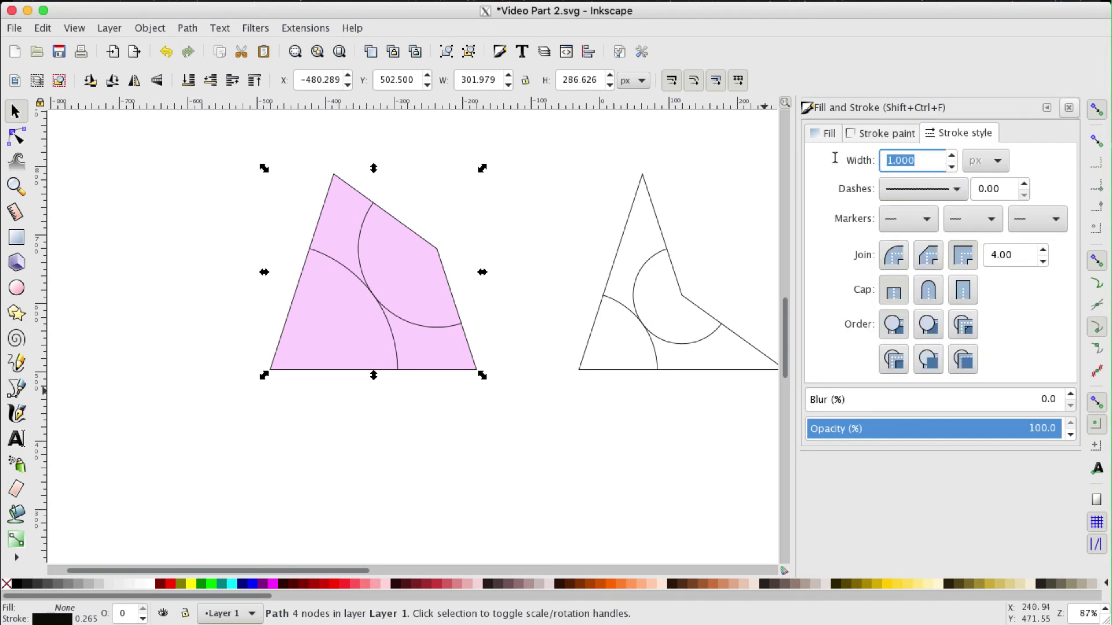
{"action": "type", "text": "3"}
{"action": "key", "text": "Return"}
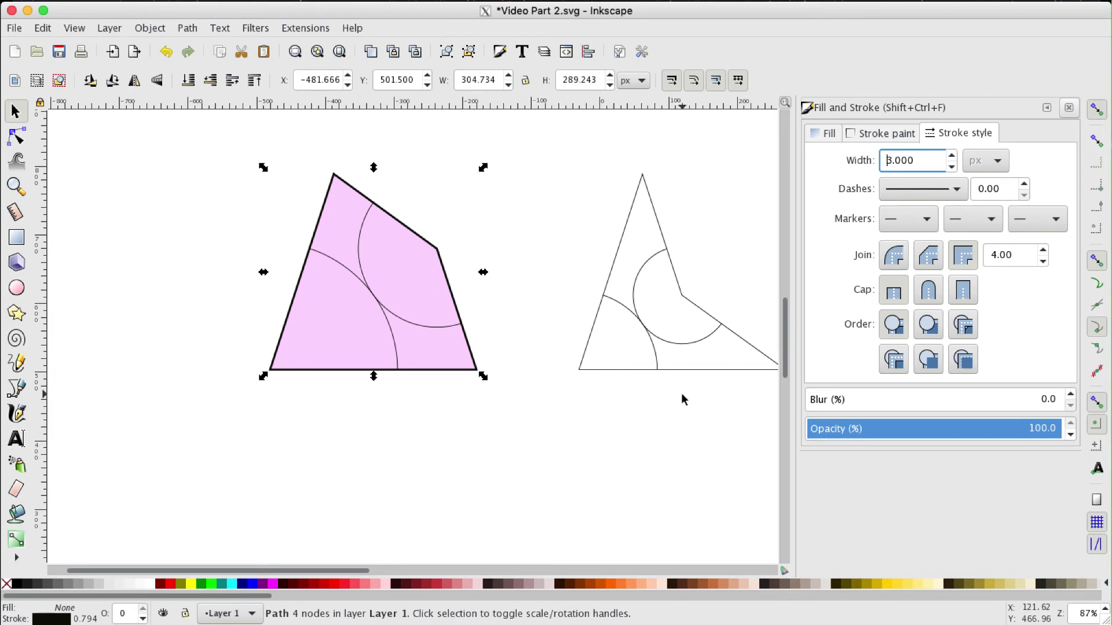
{"action": "scroll", "coordinate": [681, 393], "scroll_direction": "right", "scroll_amount": 4}
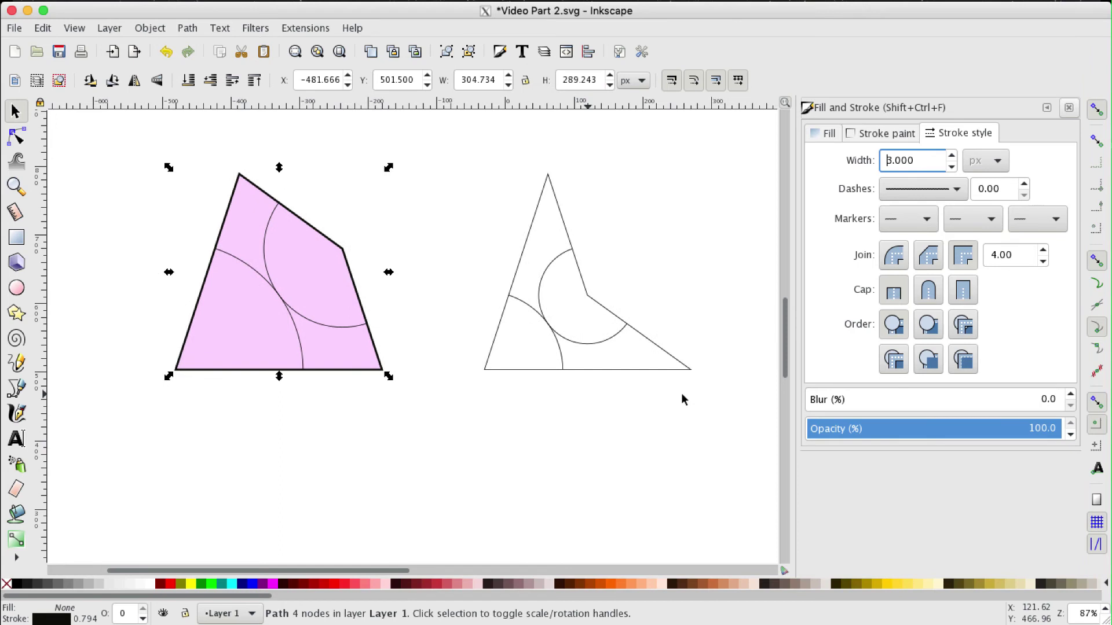
Step: Give the dart a flat vivid magenta fill
{"action": "left_click", "coordinate": [658, 369]}
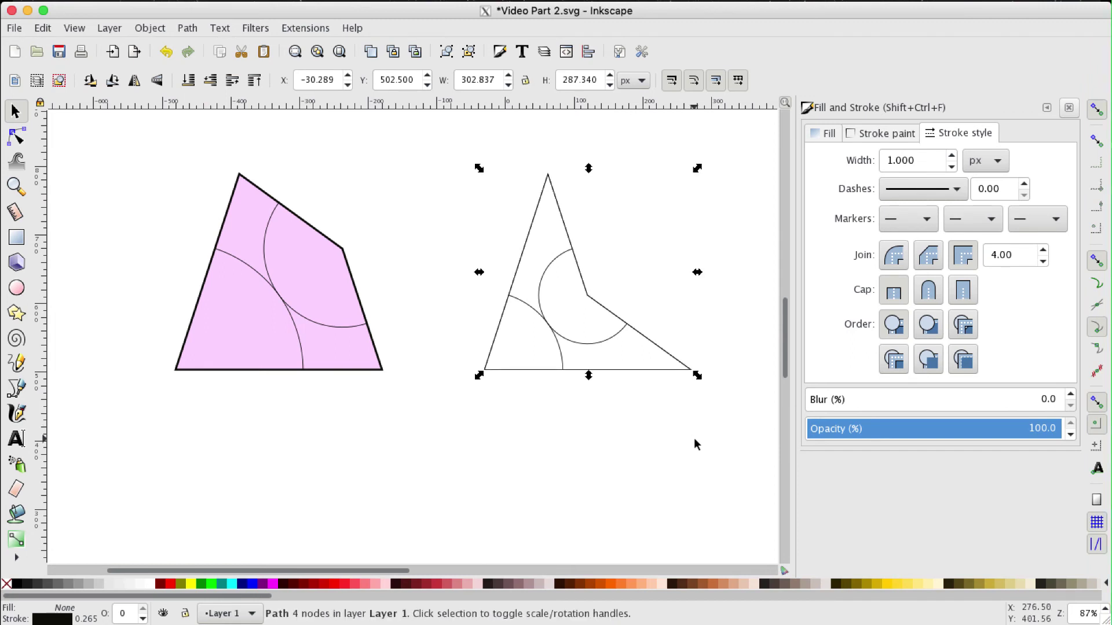
{"action": "left_click", "coordinate": [836, 134]}
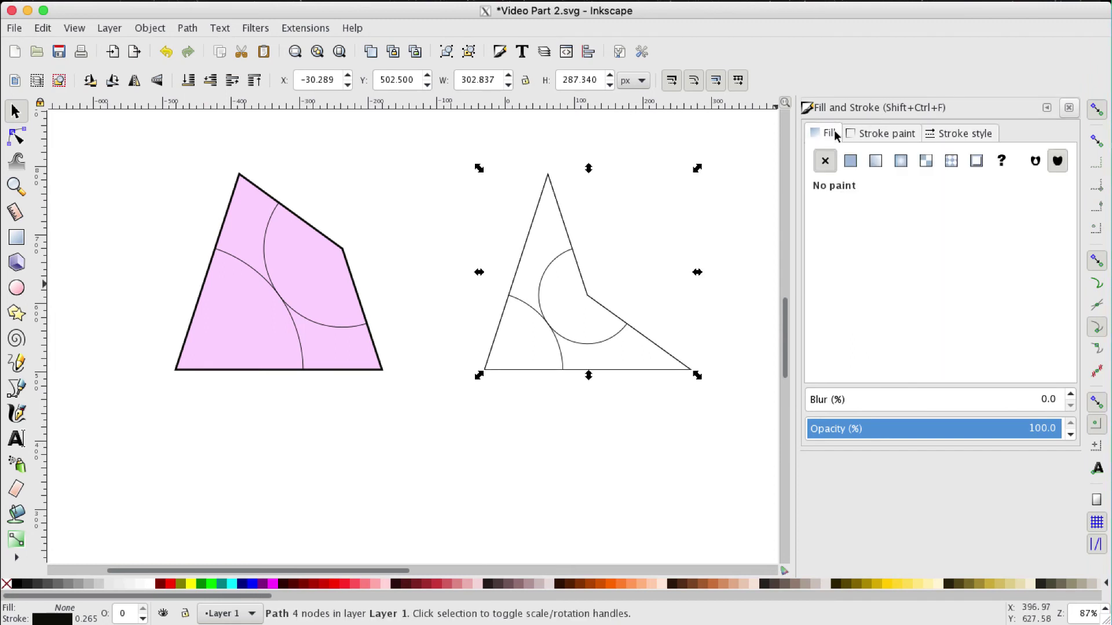
{"action": "left_click", "coordinate": [851, 162]}
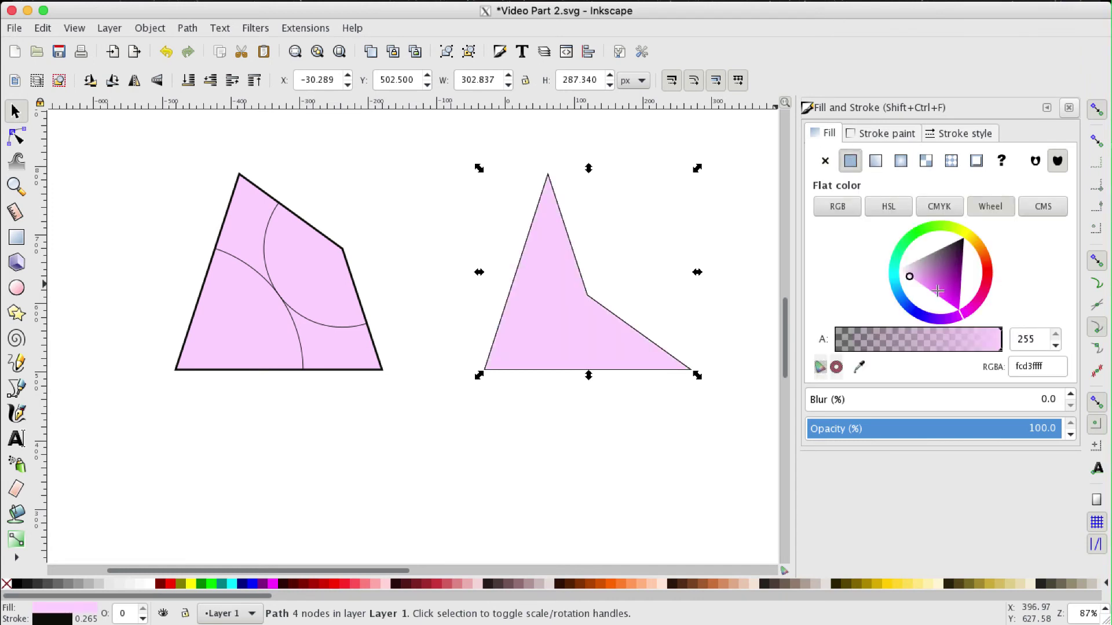
{"action": "left_click_drag", "start_coordinate": [936, 290], "coordinate": [941, 296]}
{"action": "left_click_drag", "start_coordinate": [935, 291], "coordinate": [934, 290]}
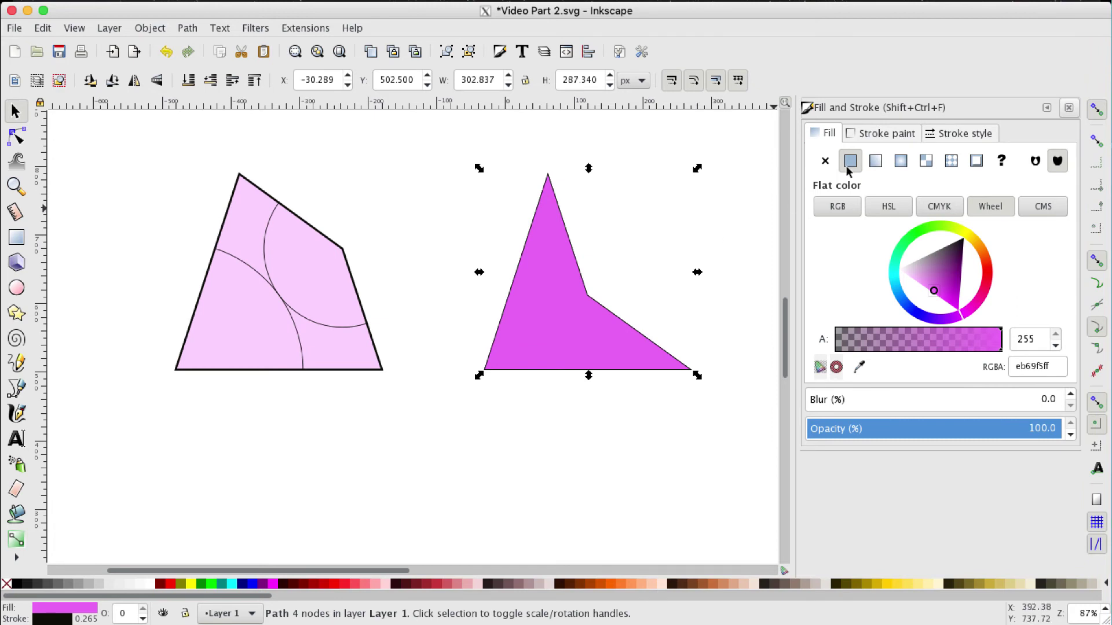
Step: Remove the magenta dart's stroke and lower it to the bottom behind its arcs
{"action": "left_click", "coordinate": [877, 133]}
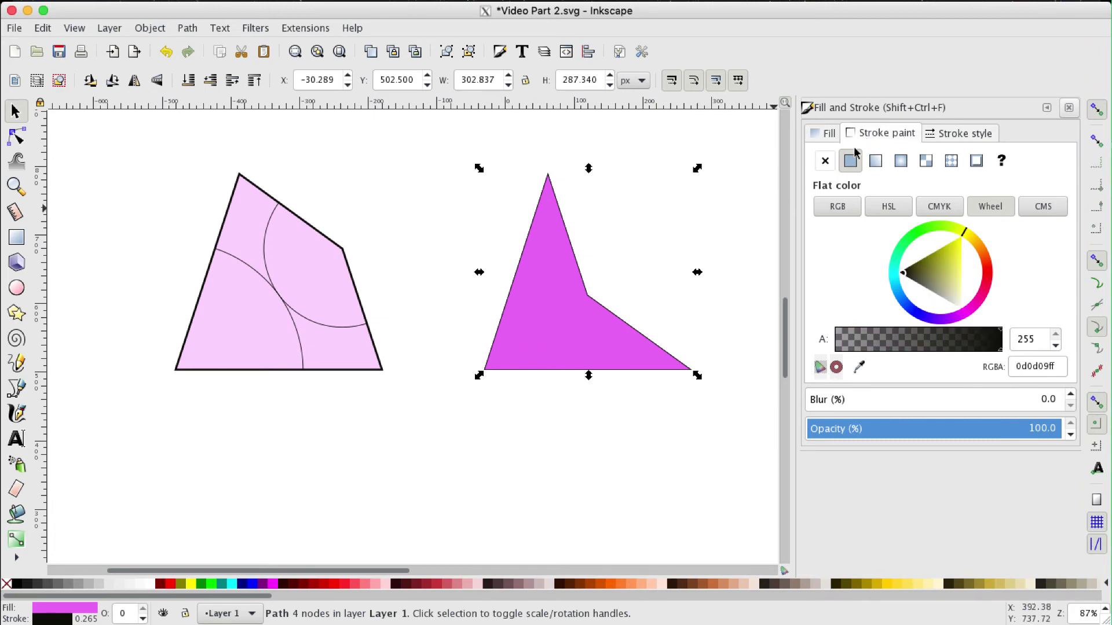
{"action": "left_click", "coordinate": [826, 162]}
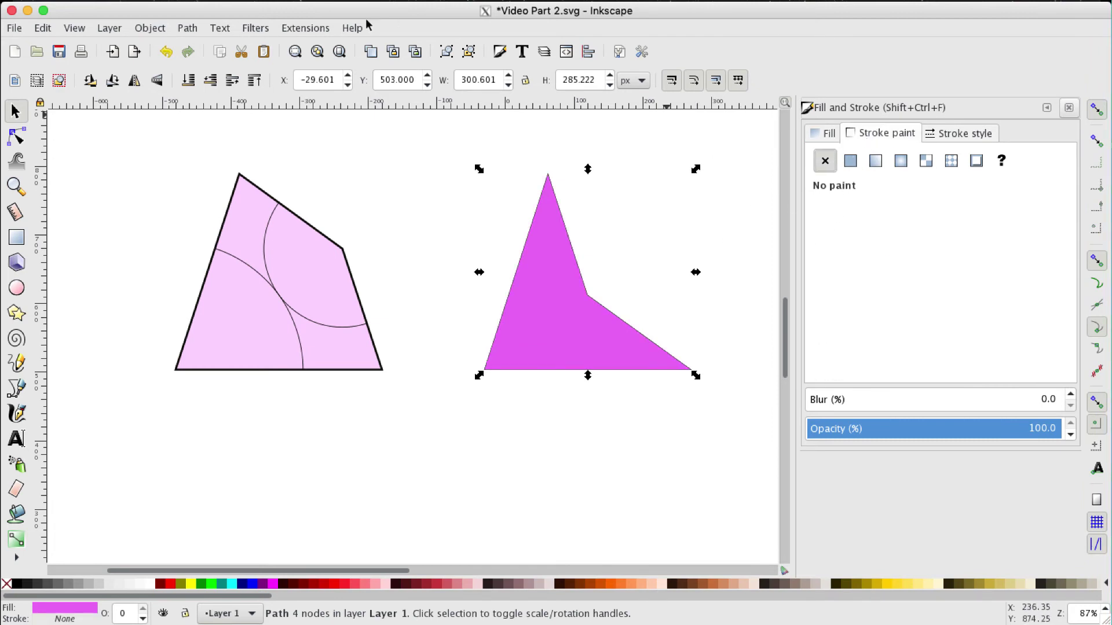
{"action": "left_click", "coordinate": [188, 81]}
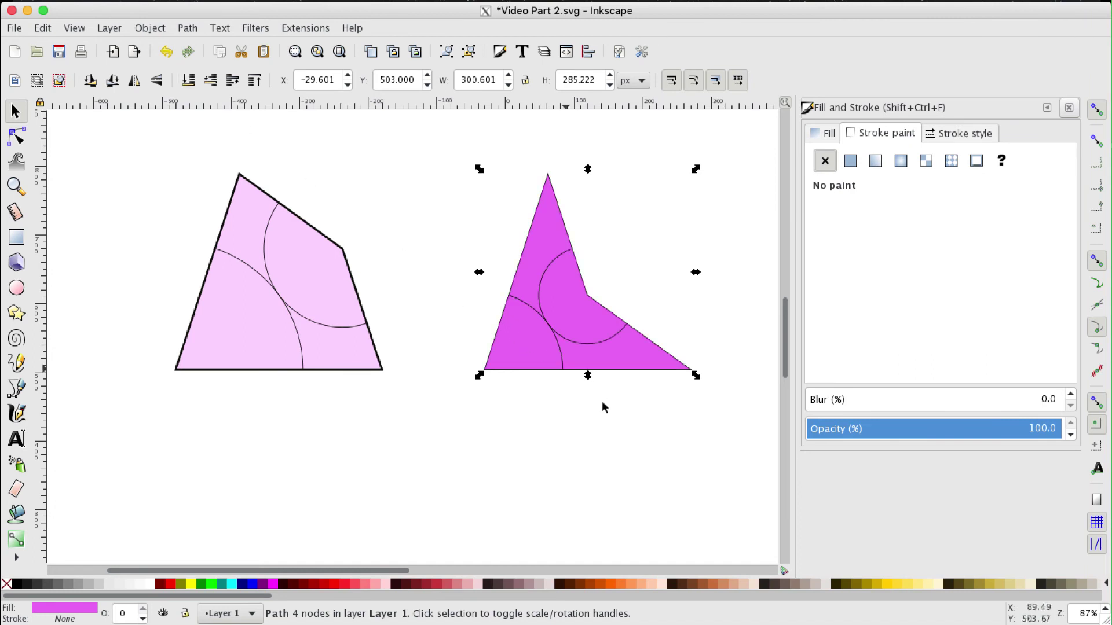
Step: Set the dart's black outline shape to a 3 px stroke width, matching the kite
{"action": "left_click", "coordinate": [640, 437]}
{"action": "left_click", "coordinate": [632, 376]}
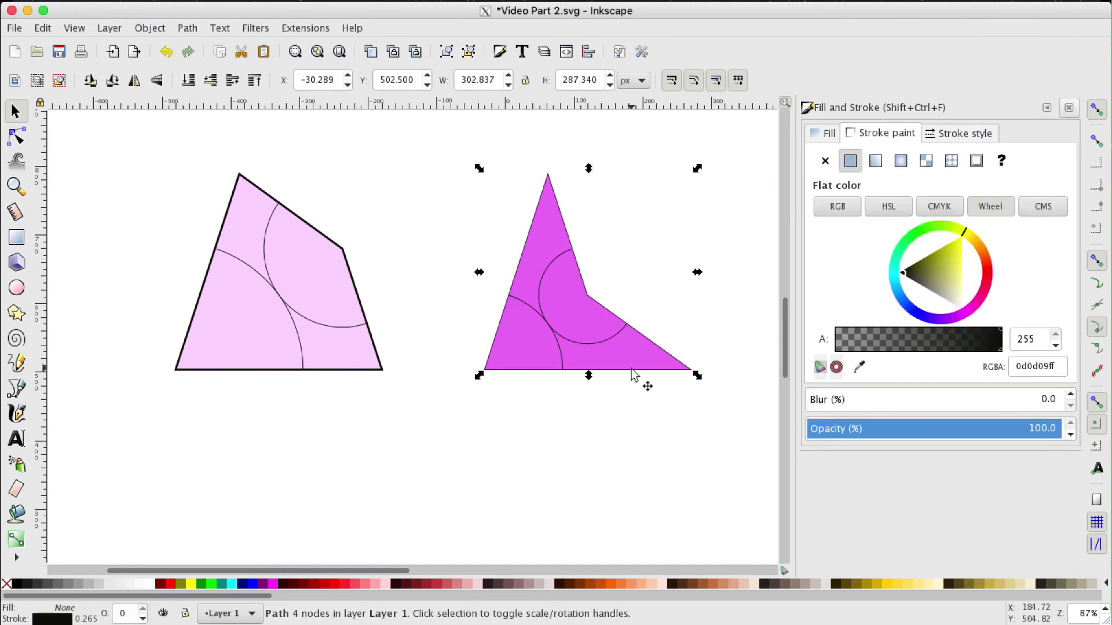
{"action": "mouse_move", "coordinate": [632, 375]}
{"action": "left_mouse_down"}
{"action": "mouse_move", "coordinate": [632, 416]}
{"action": "mouse_move", "coordinate": [633, 376]}
{"action": "left_mouse_up"}
{"action": "left_click", "coordinate": [966, 132]}
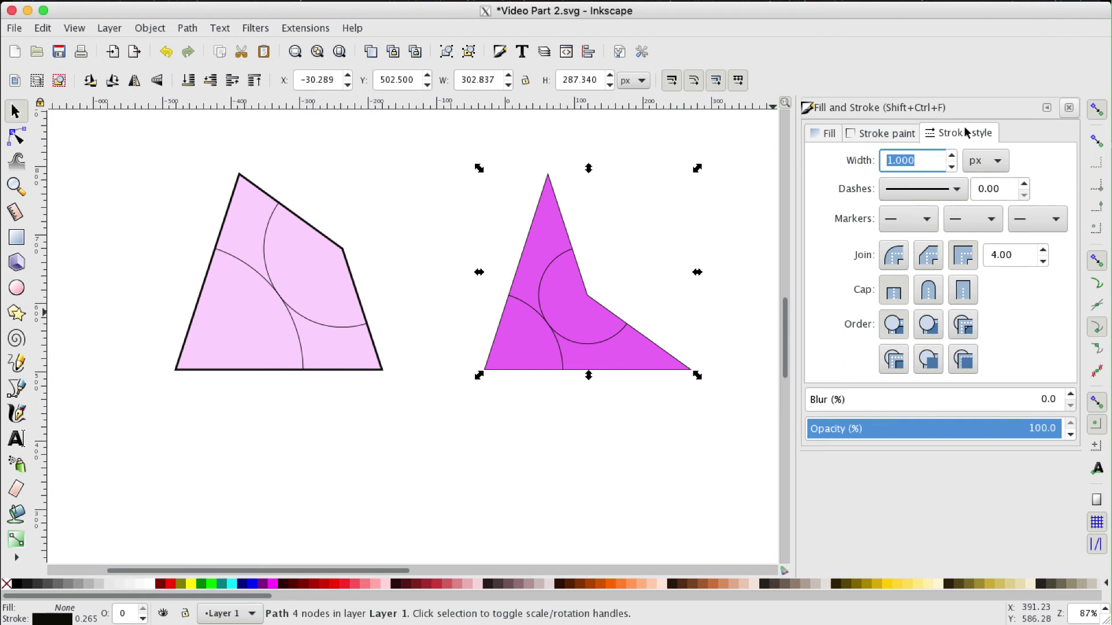
{"action": "type", "text": "3"}
{"action": "key", "text": "Return"}
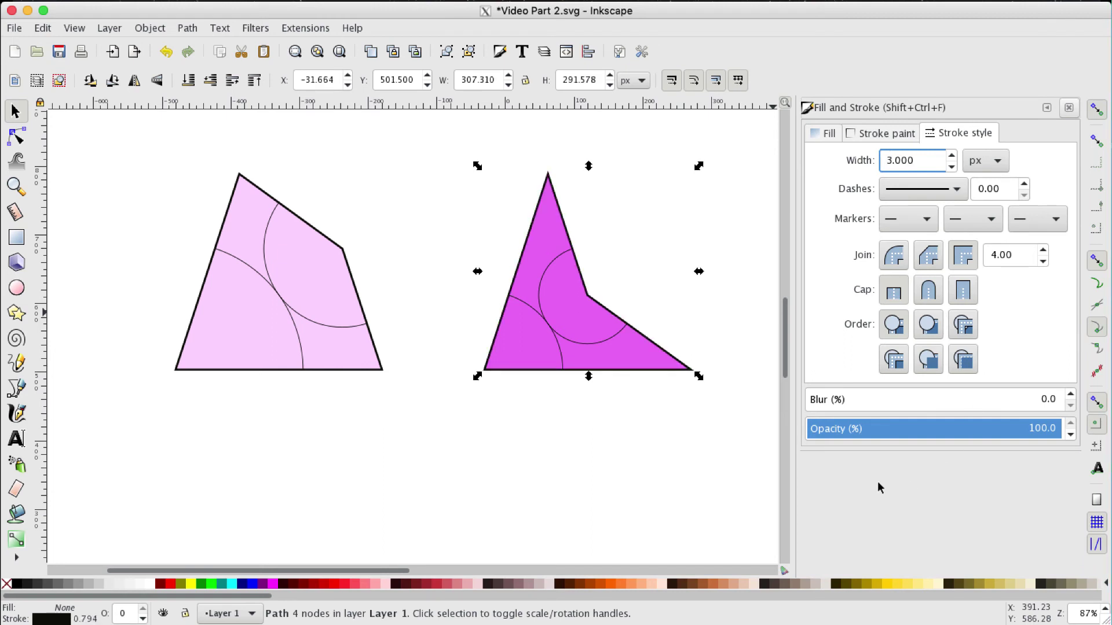
{"action": "left_click", "coordinate": [524, 465]}
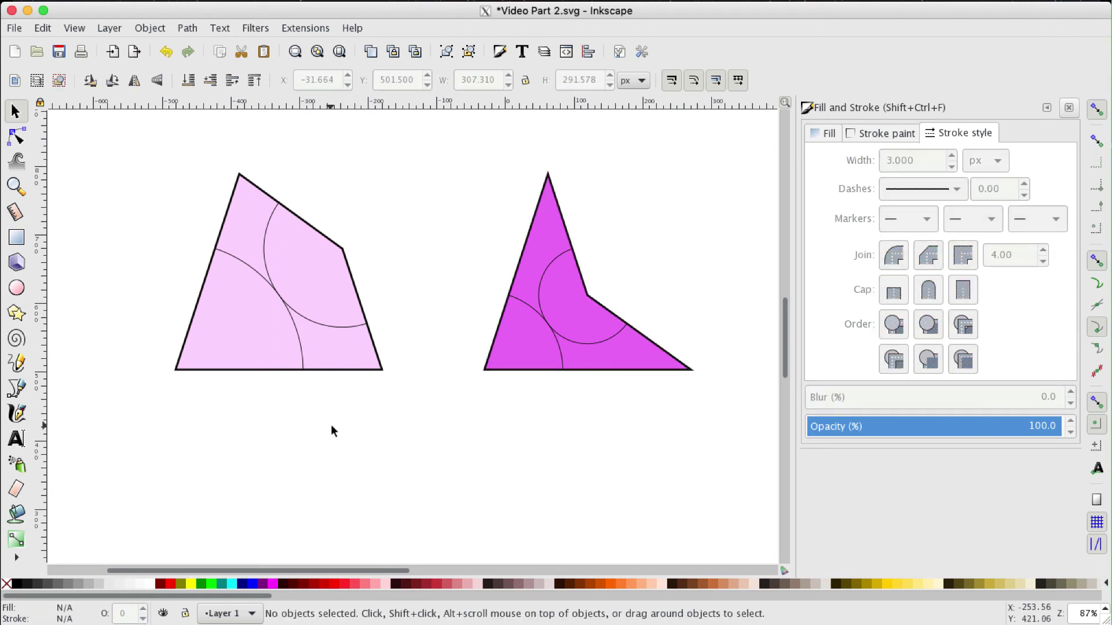
Step: Set the kite's and dart's large arcs to a 10 px stroke width
{"action": "left_click", "coordinate": [302, 347]}
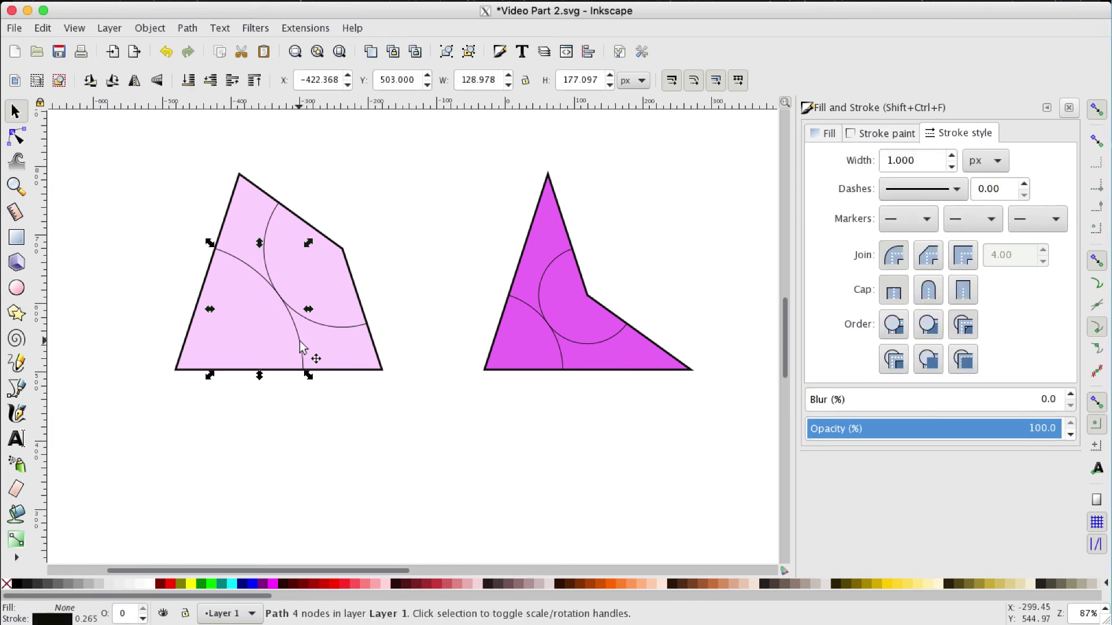
{"action": "key", "text": "shift"}
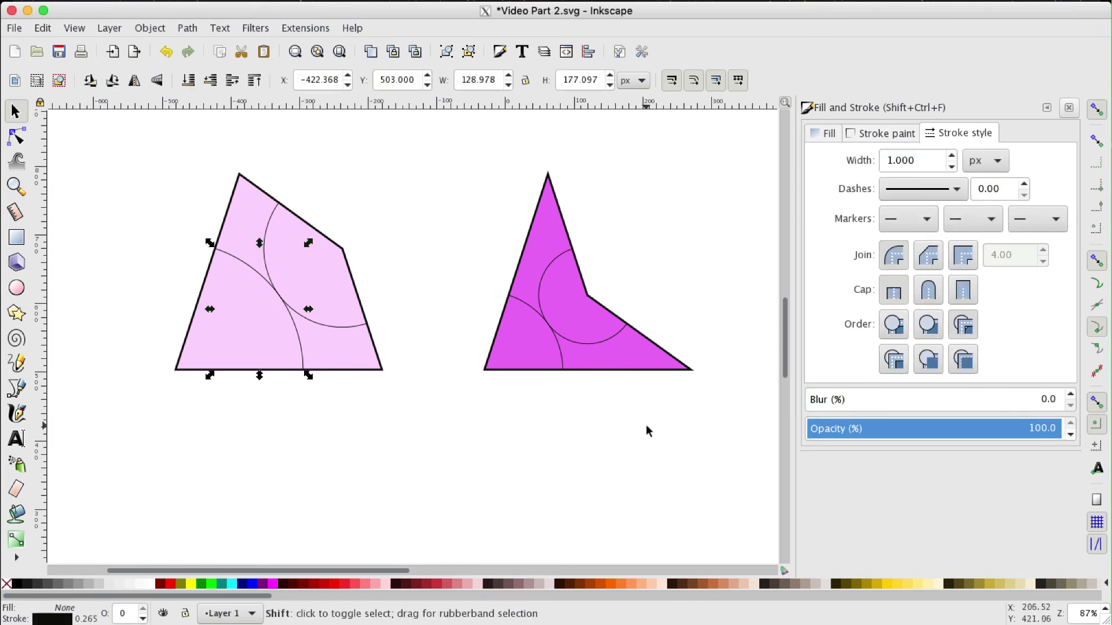
{"action": "left_click", "coordinate": [561, 355], "text": "shift"}
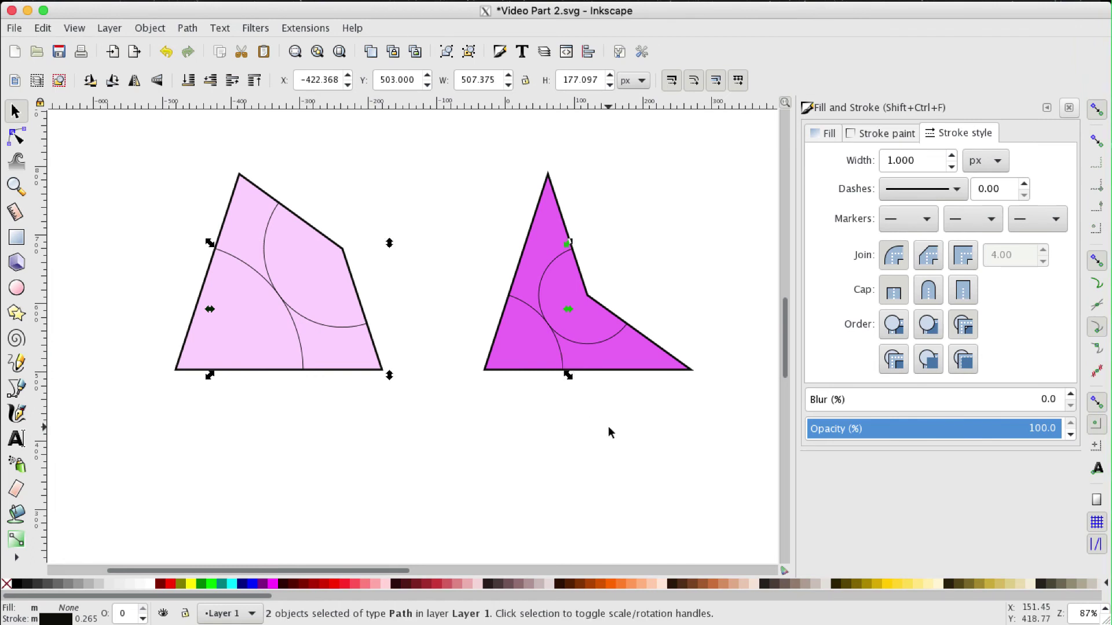
{"action": "left_click_drag", "start_coordinate": [926, 160], "coordinate": [874, 159]}
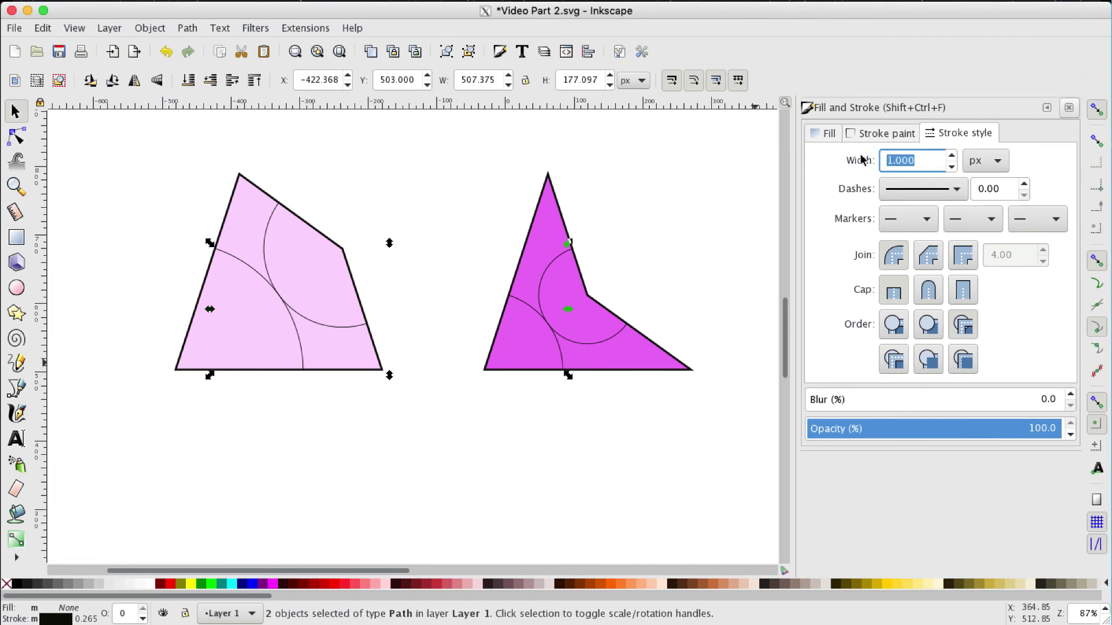
{"action": "type", "text": "10"}
{"action": "key", "text": "Return"}
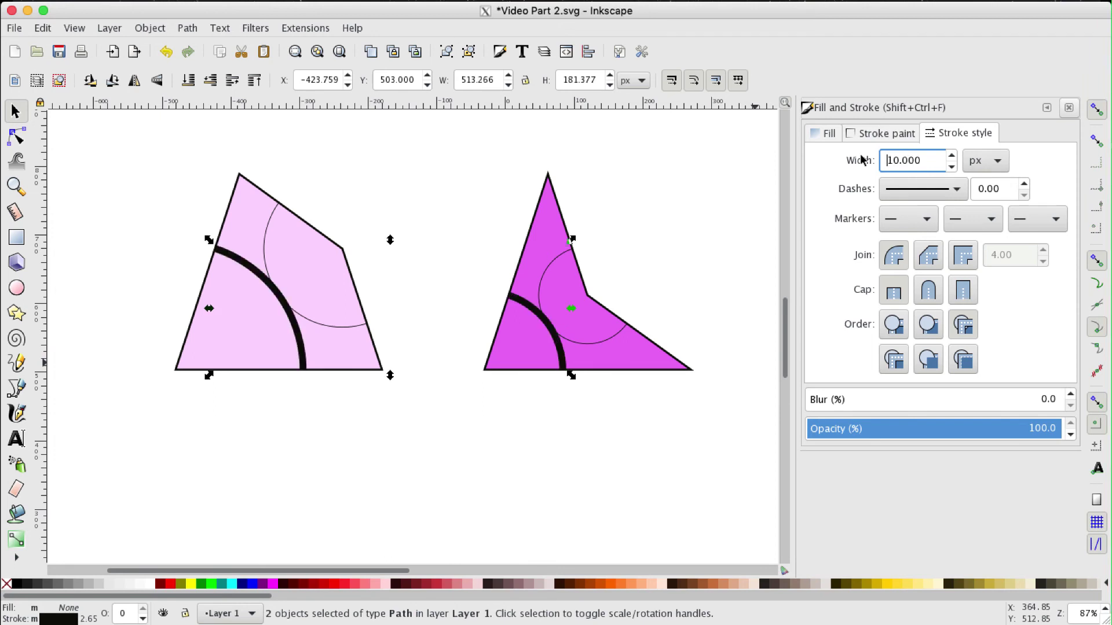
Step: Colour both large arcs' strokes bright red (ff1b00ff)
{"action": "left_click", "coordinate": [896, 134]}
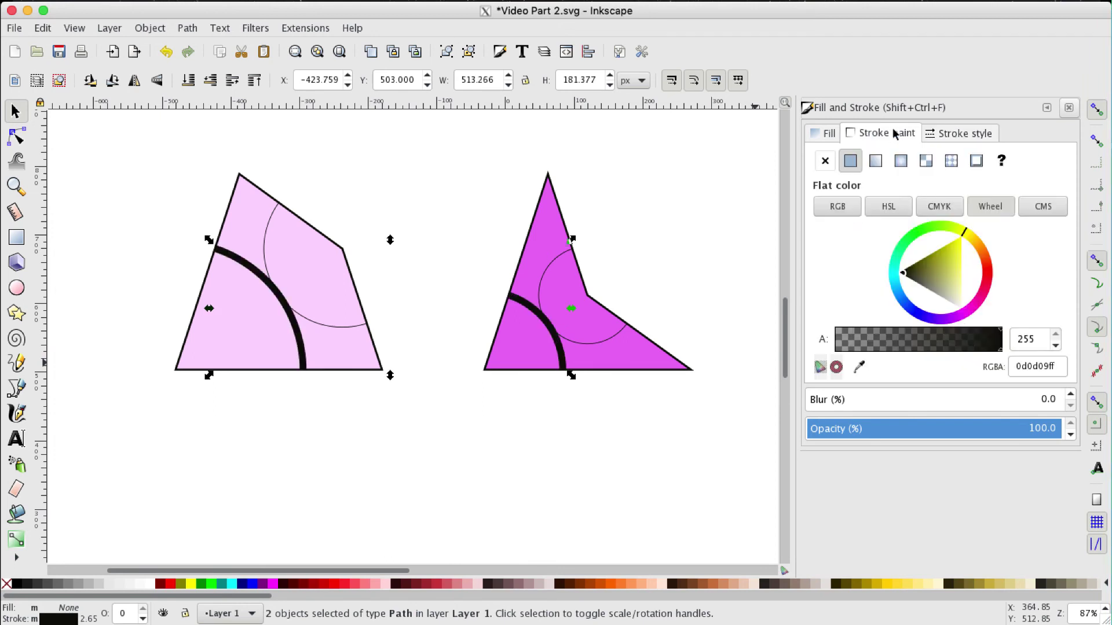
{"action": "left_click", "coordinate": [987, 287]}
{"action": "left_click", "coordinate": [952, 264]}
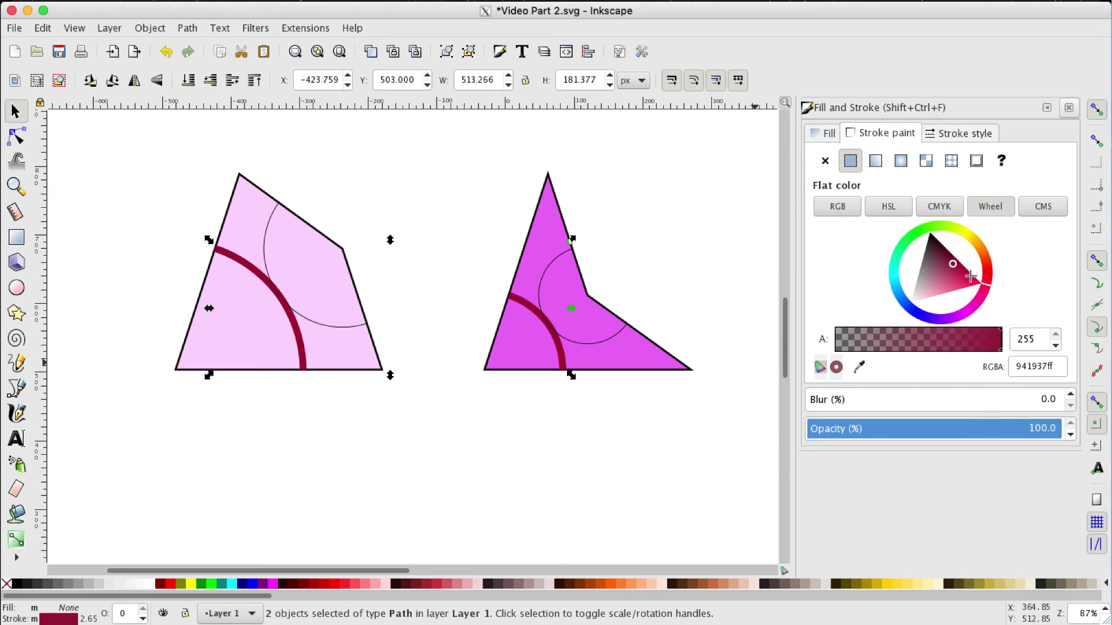
{"action": "left_click_drag", "start_coordinate": [971, 276], "coordinate": [992, 288]}
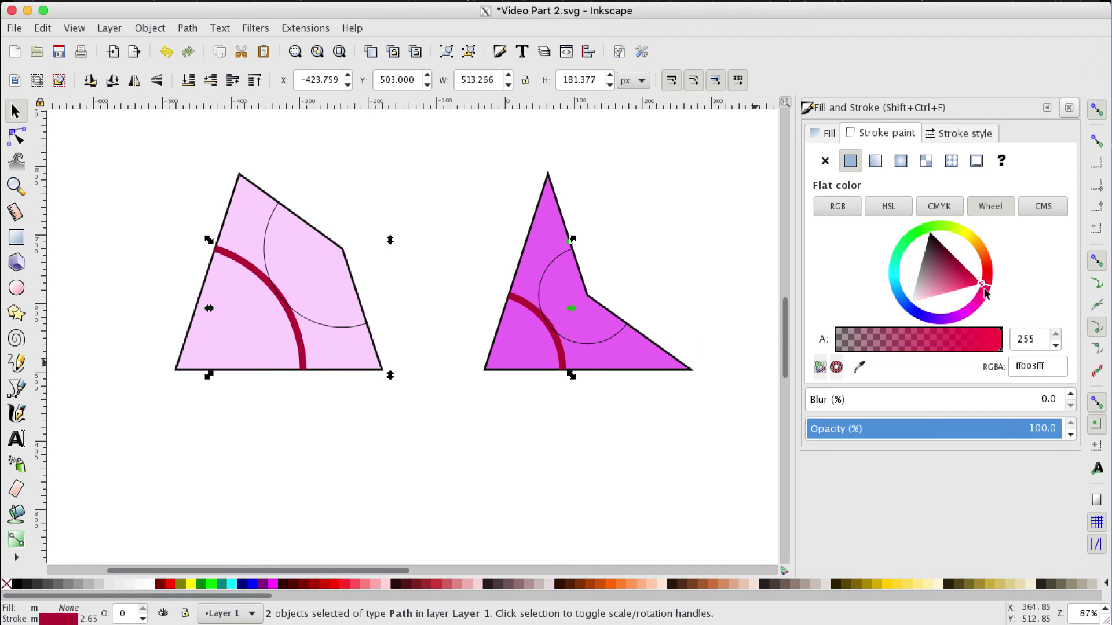
{"action": "mouse_move", "coordinate": [989, 287]}
{"action": "left_mouse_down"}
{"action": "mouse_move", "coordinate": [985, 249]}
{"action": "mouse_move", "coordinate": [994, 268]}
{"action": "left_mouse_up"}
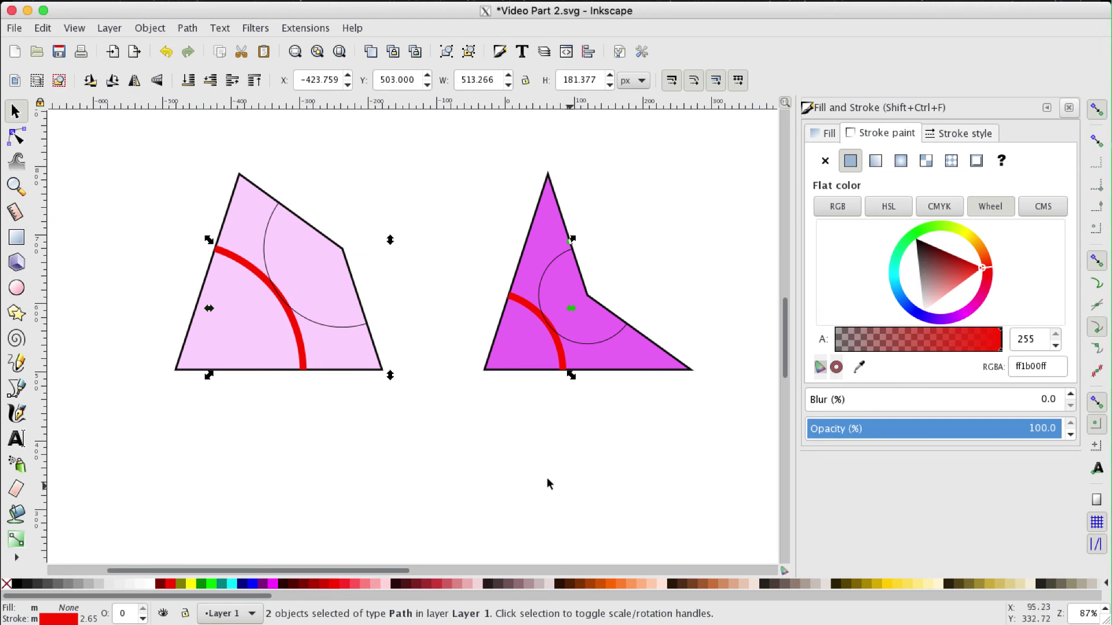
Step: Set the kite's and dart's thin arcs to a 10 px stroke width
{"action": "left_click", "coordinate": [515, 474]}
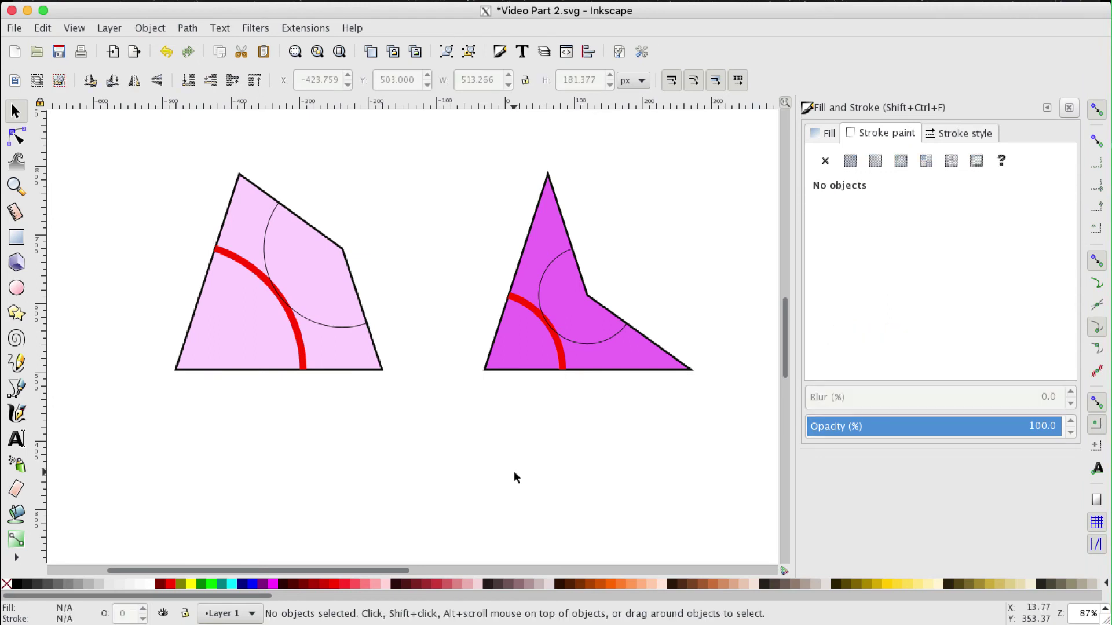
{"action": "left_click", "coordinate": [266, 236]}
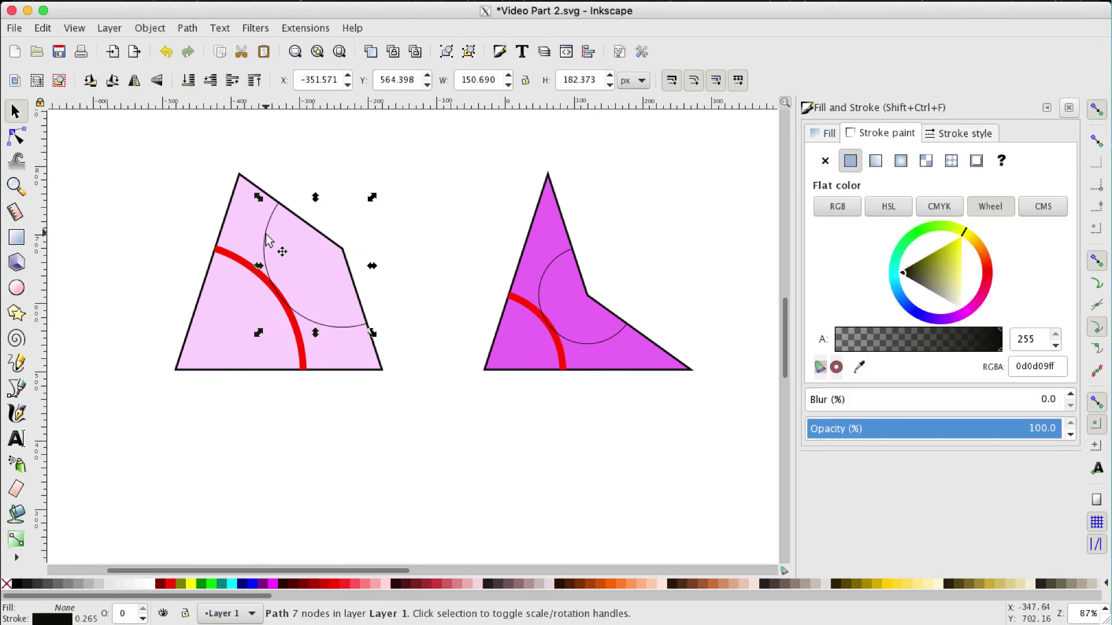
{"action": "left_click", "coordinate": [548, 278], "text": "shift"}
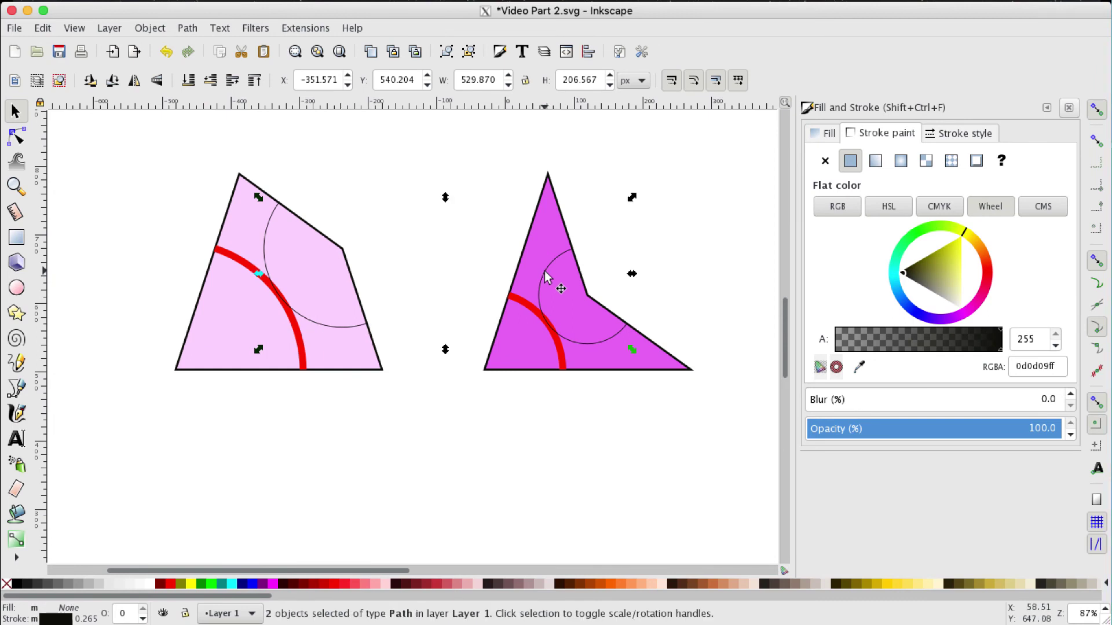
{"action": "left_click", "coordinate": [954, 136]}
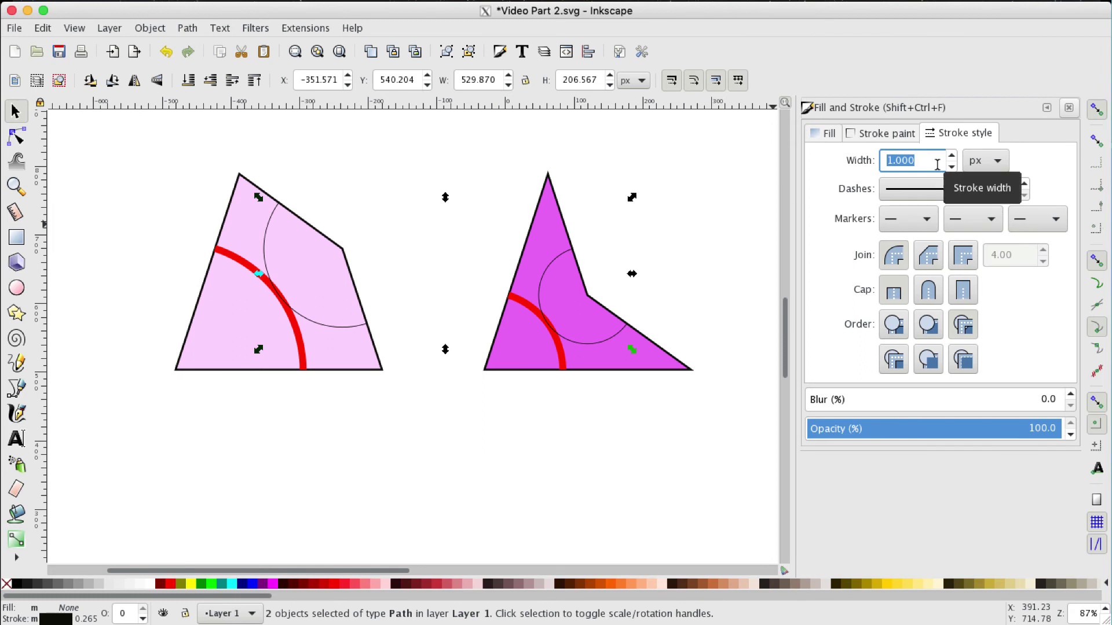
{"action": "type", "text": "10"}
{"action": "key", "text": "Return"}
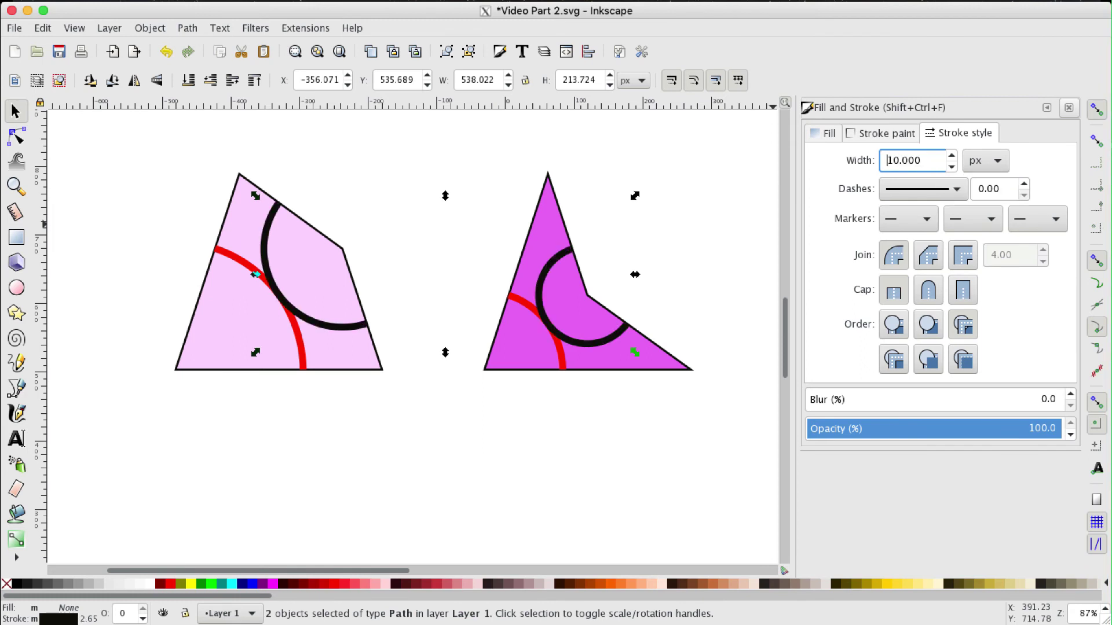
Step: Colour both thin arcs' strokes bright green (00ff1cff)
{"action": "left_click", "coordinate": [887, 134]}
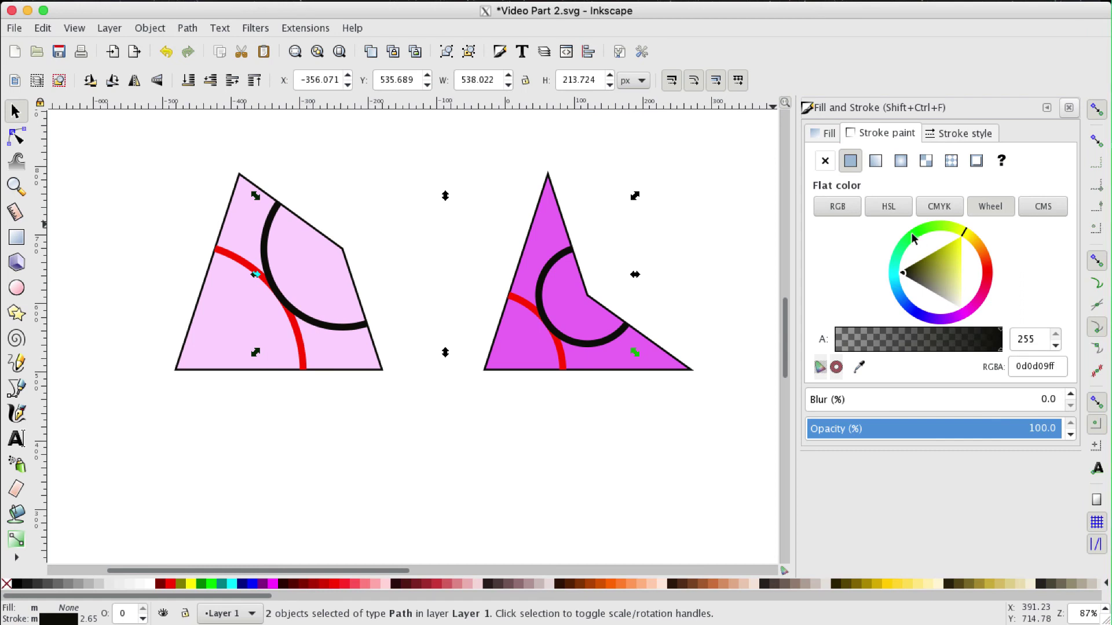
{"action": "left_click", "coordinate": [913, 237]}
{"action": "left_click_drag", "start_coordinate": [937, 263], "coordinate": [910, 230]}
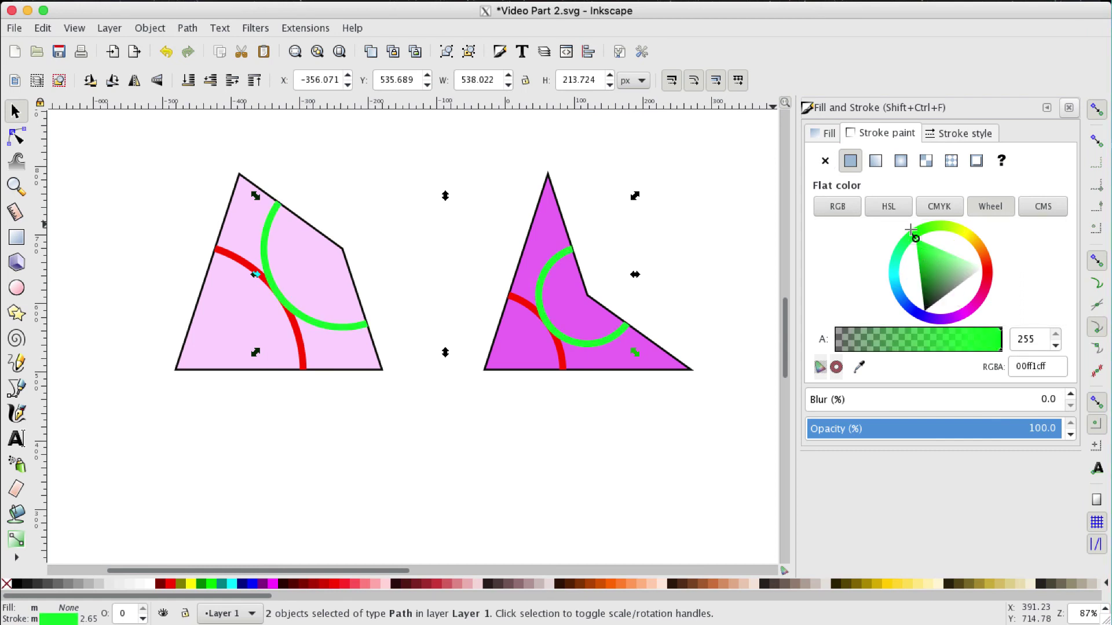
{"action": "left_click", "coordinate": [647, 529]}
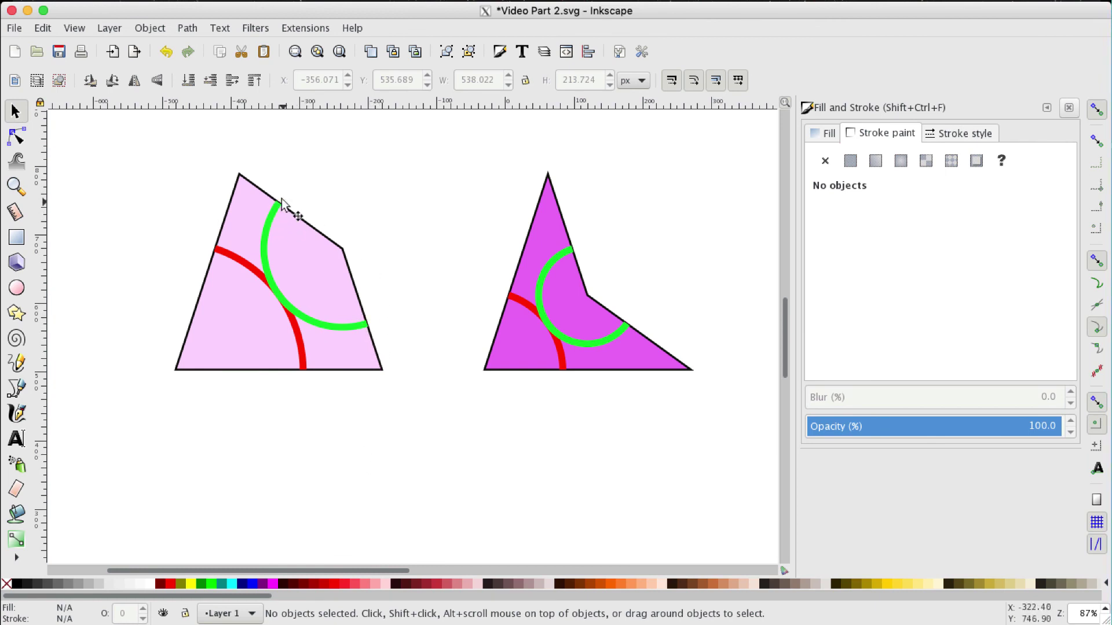
Step: Raise the kite's red arc one step so it draws above the green arc
{"action": "left_click", "coordinate": [380, 363]}
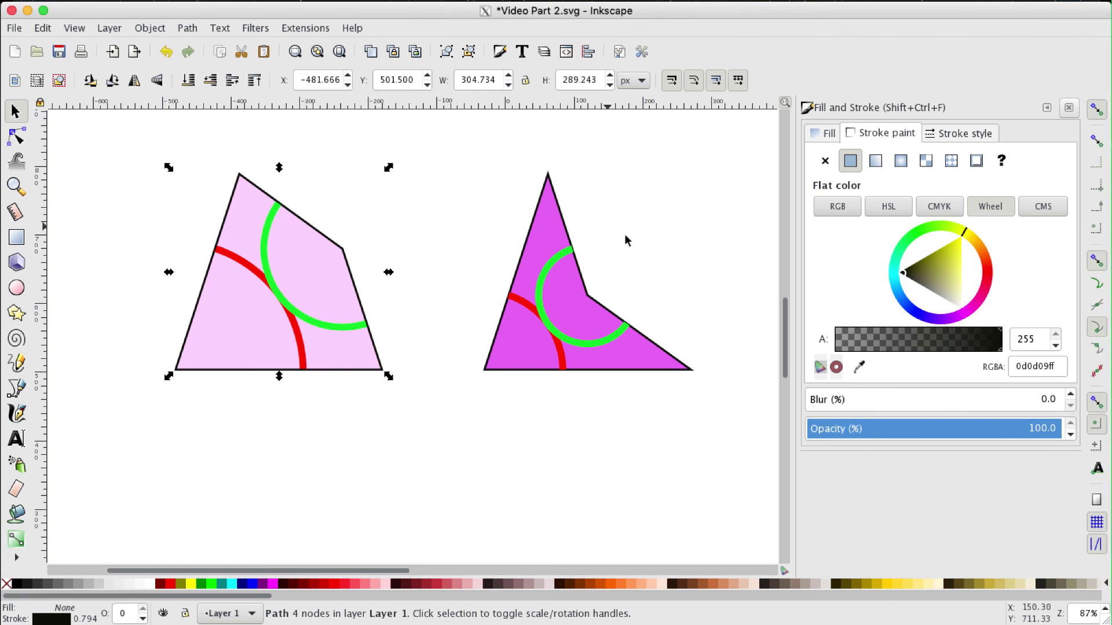
{"action": "left_click", "coordinate": [604, 311]}
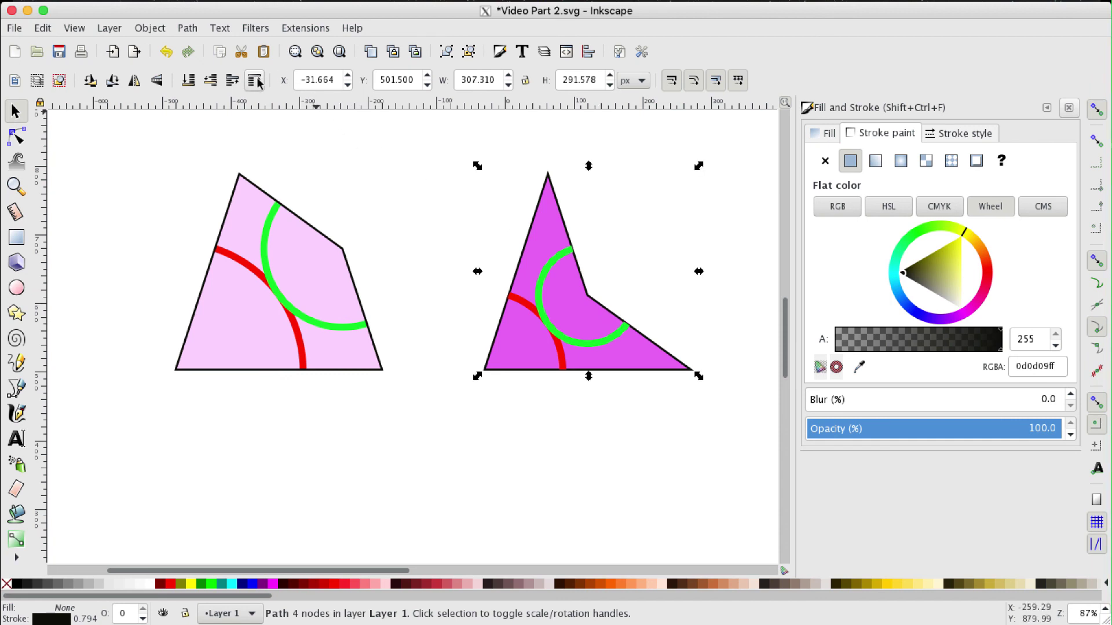
{"action": "left_click", "coordinate": [506, 467]}
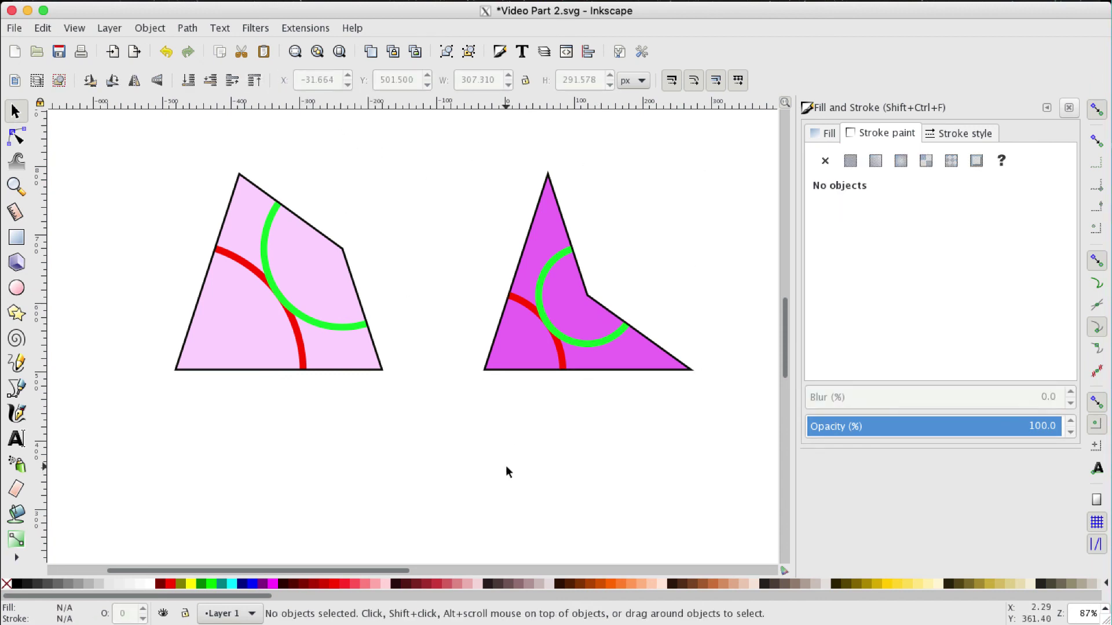
{"action": "left_click", "coordinate": [301, 355]}
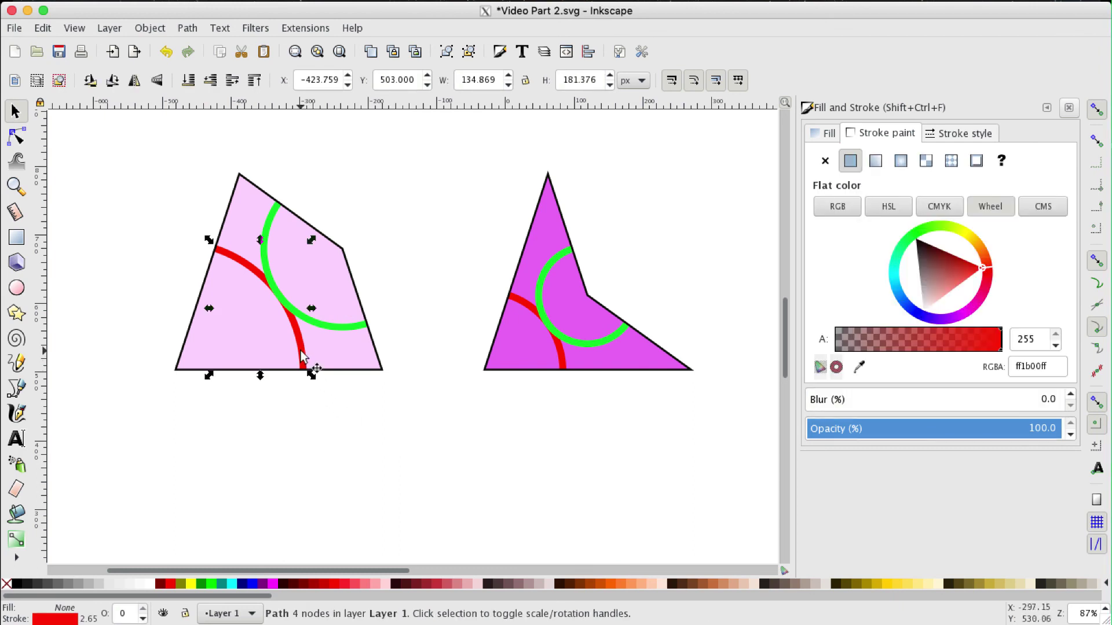
{"action": "left_click", "coordinate": [234, 81]}
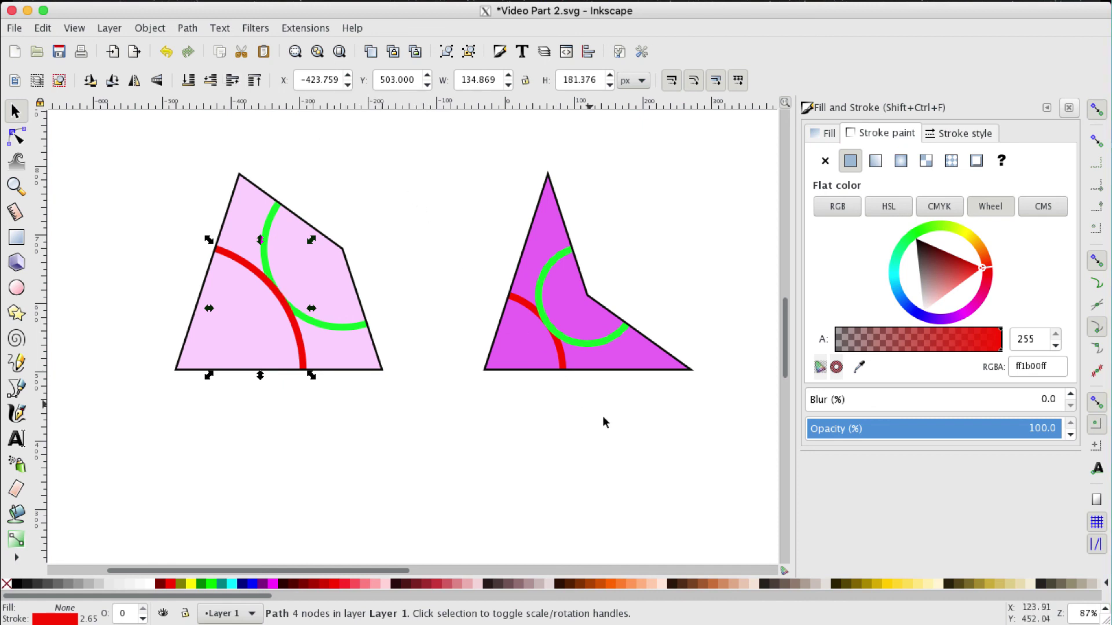
Step: Raise the dart's red arc one step above its green arc
{"action": "left_click", "coordinate": [559, 351]}
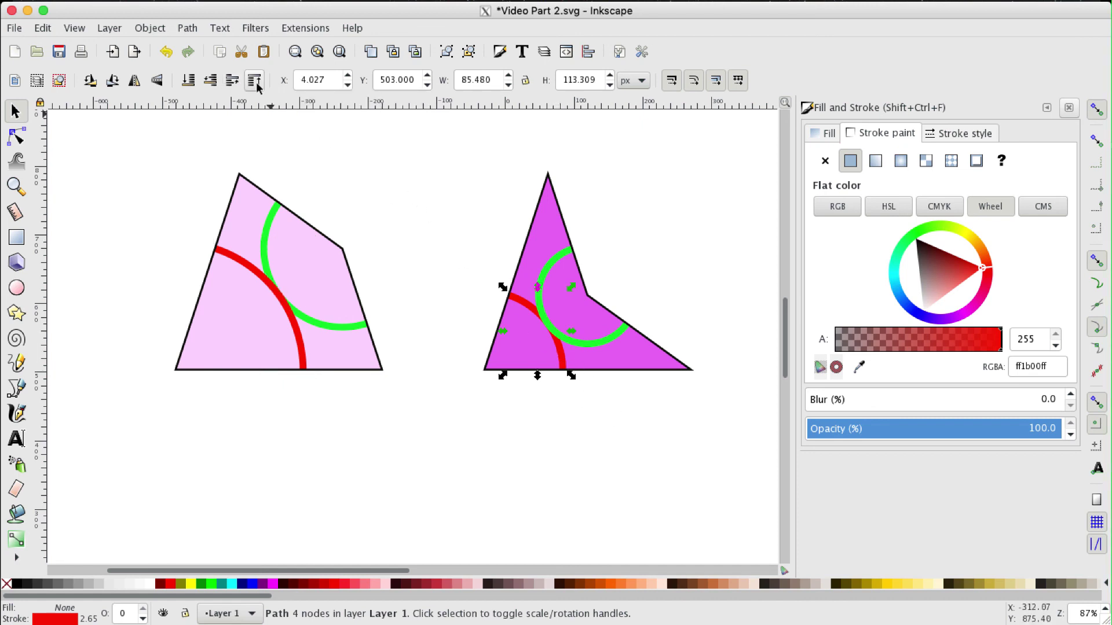
{"action": "left_click", "coordinate": [232, 81]}
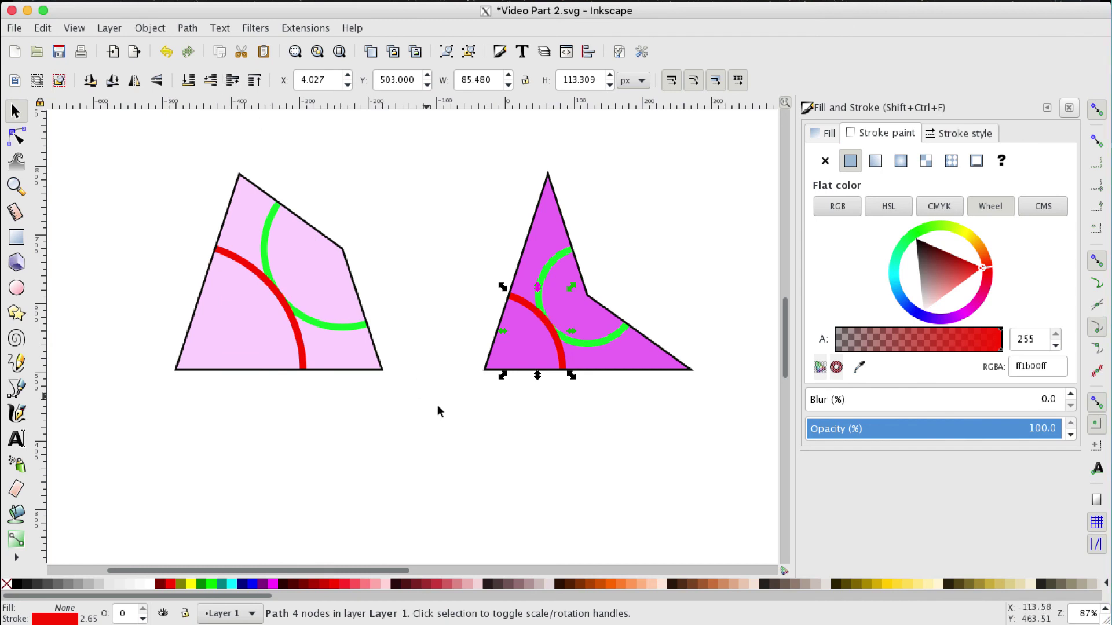
{"action": "left_click", "coordinate": [454, 421]}
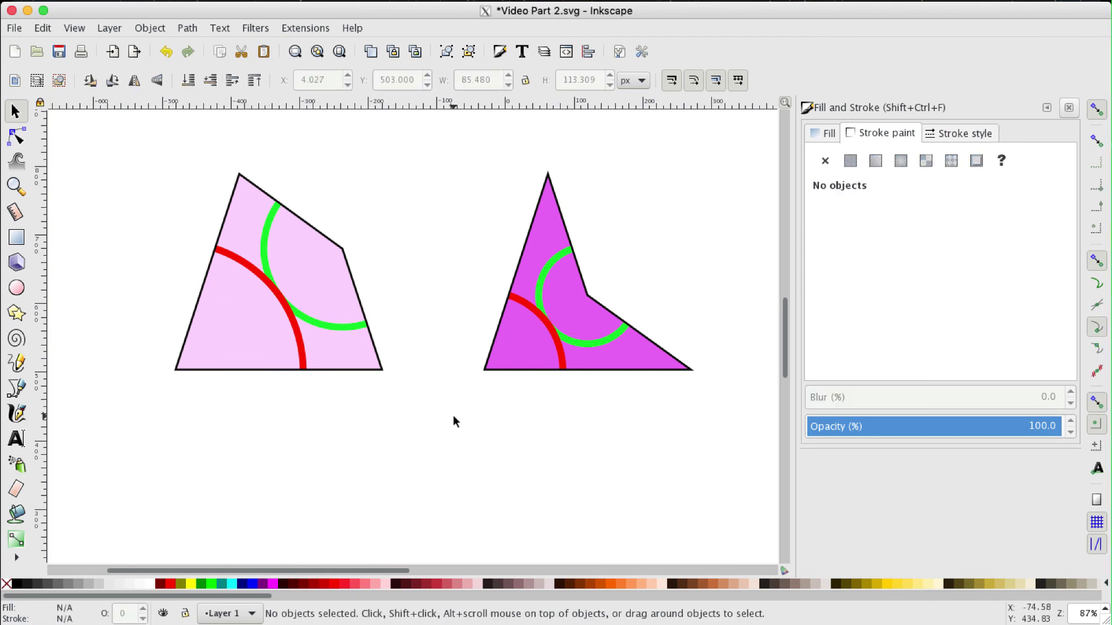
Step: Group the kite's four paths, then the dart's four paths, each with Ctrl+G
{"action": "left_click_drag", "start_coordinate": [143, 419], "coordinate": [426, 148]}
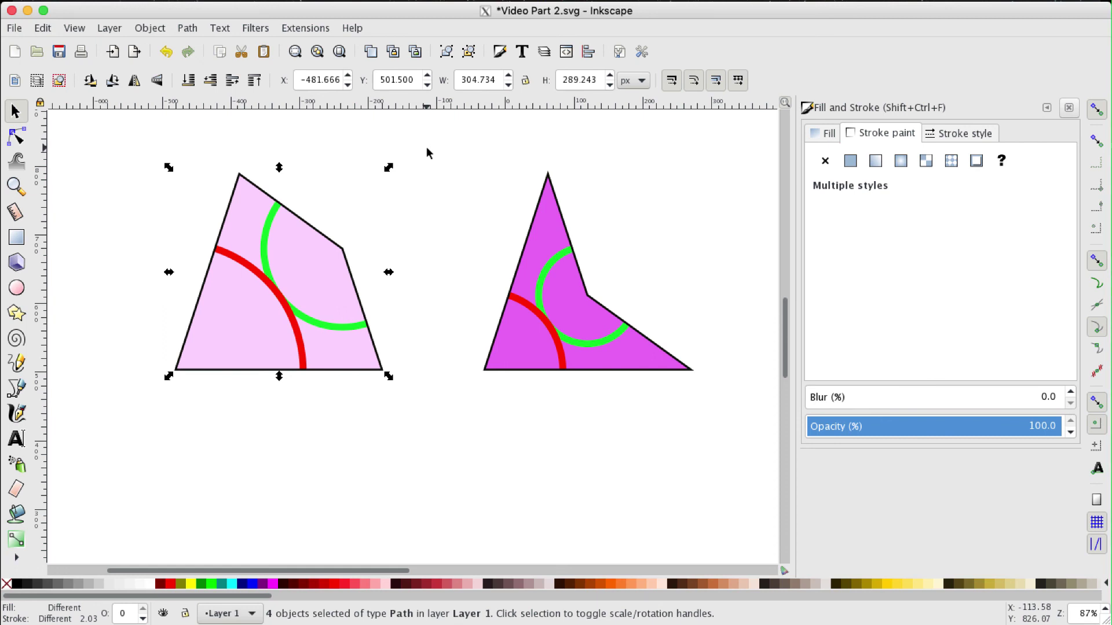
{"action": "key", "text": "ctrl"}
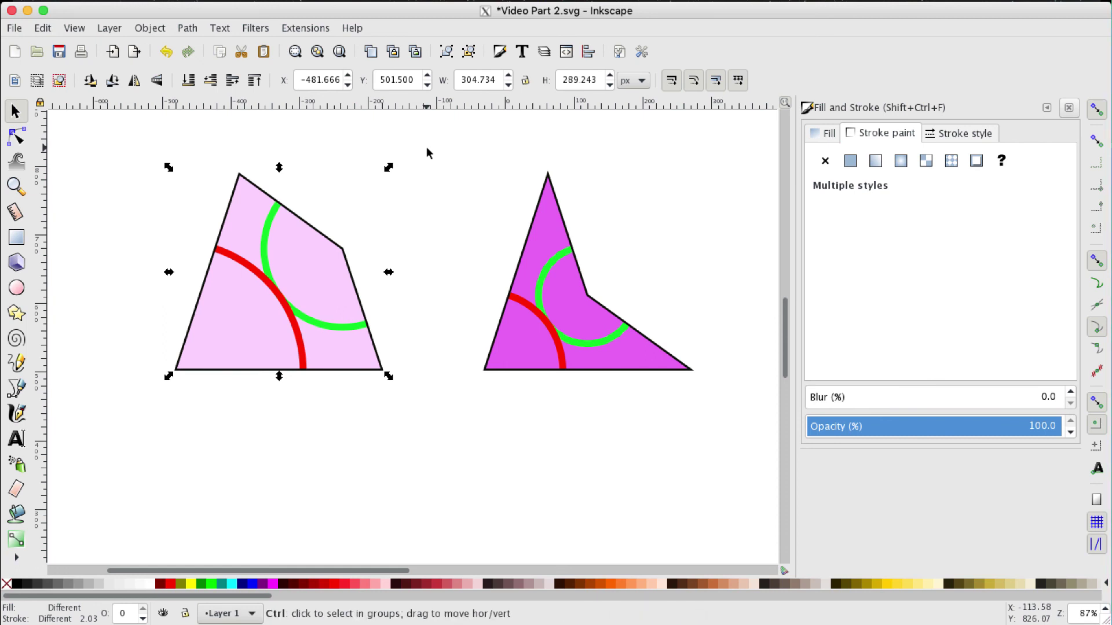
{"action": "key", "text": "ctrl+g"}
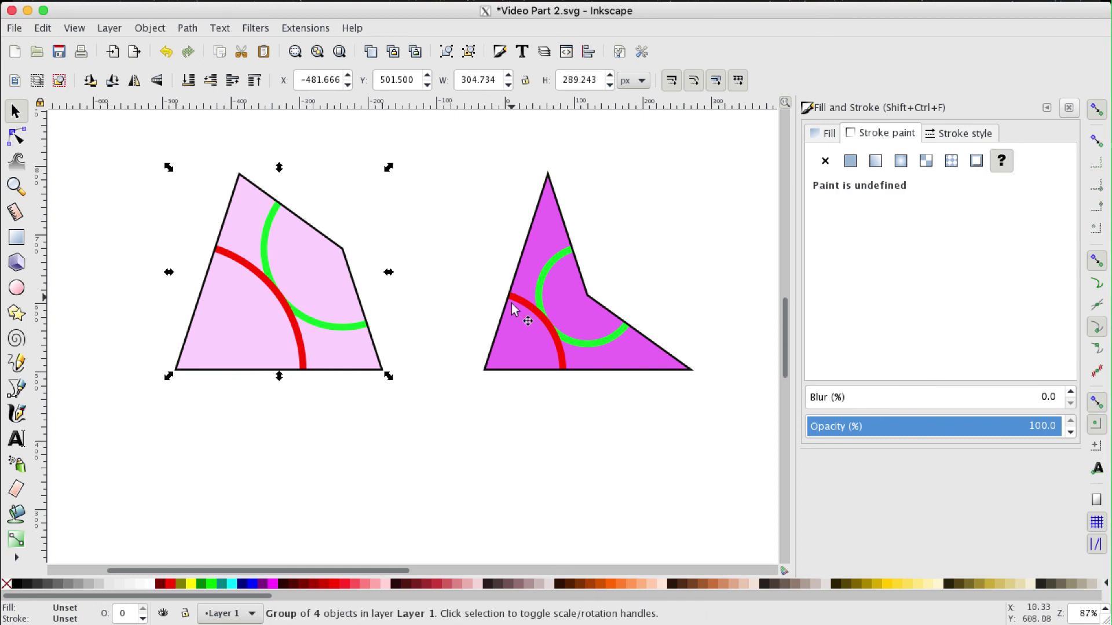
{"action": "left_click_drag", "start_coordinate": [463, 395], "coordinate": [717, 148]}
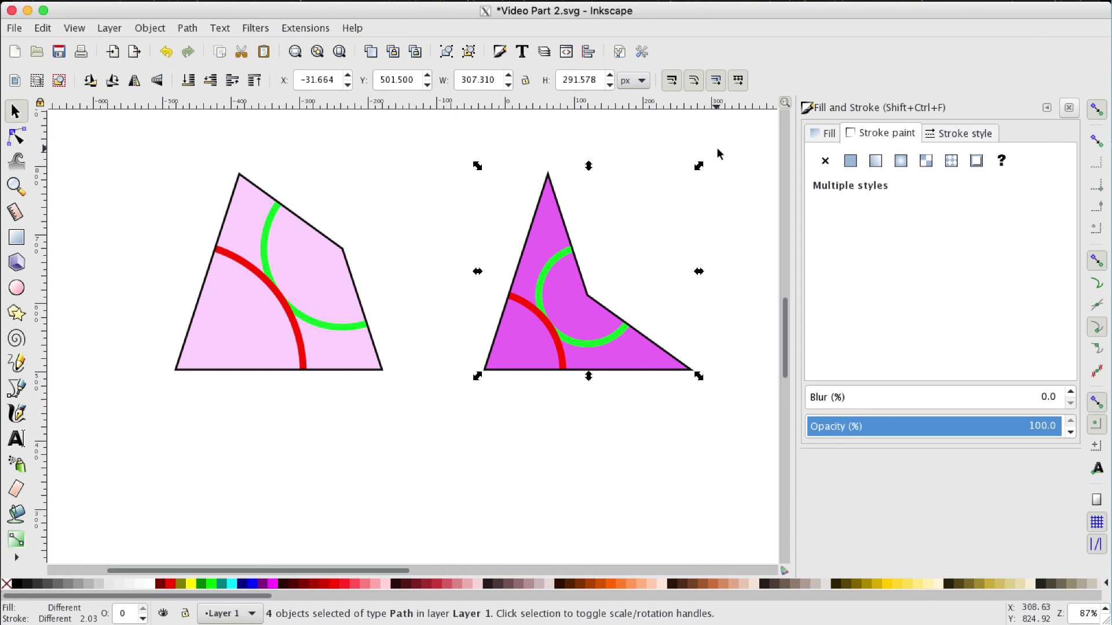
{"action": "key", "text": "ctrl+g"}
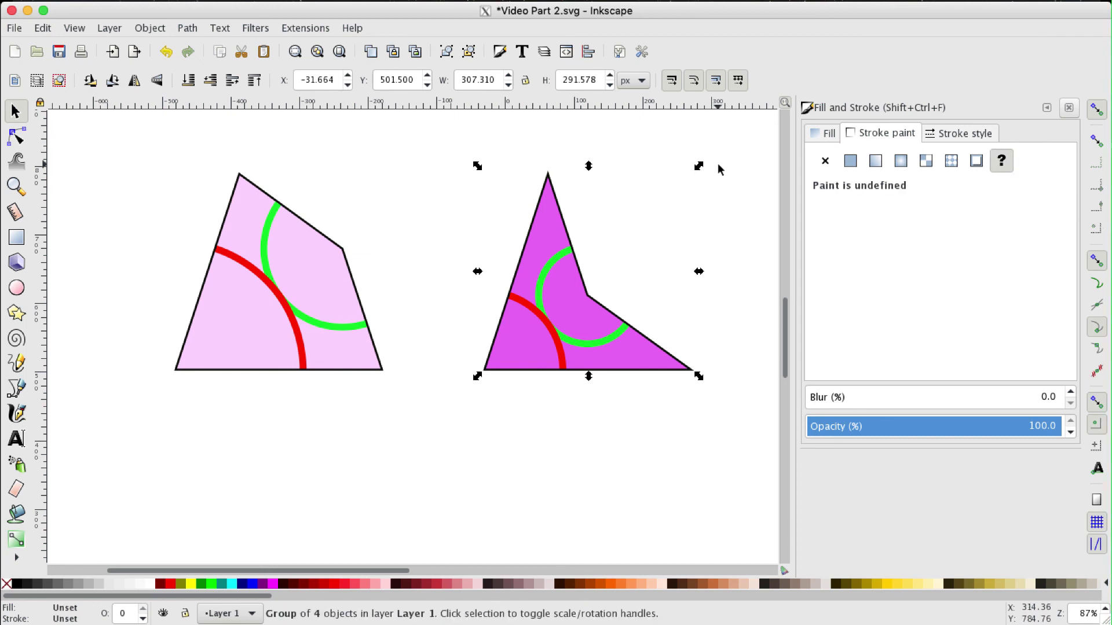
Step: Nudge the dart group with arrow keys to confirm it moves as one, then check the kite group
{"action": "left_click", "coordinate": [680, 503]}
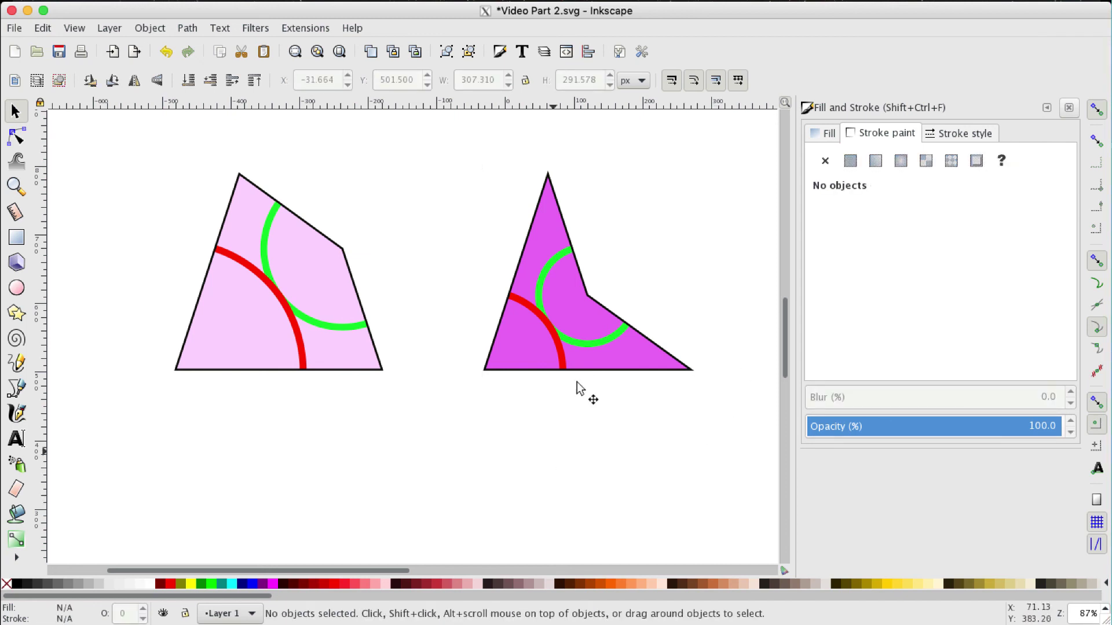
{"action": "left_click", "coordinate": [592, 329]}
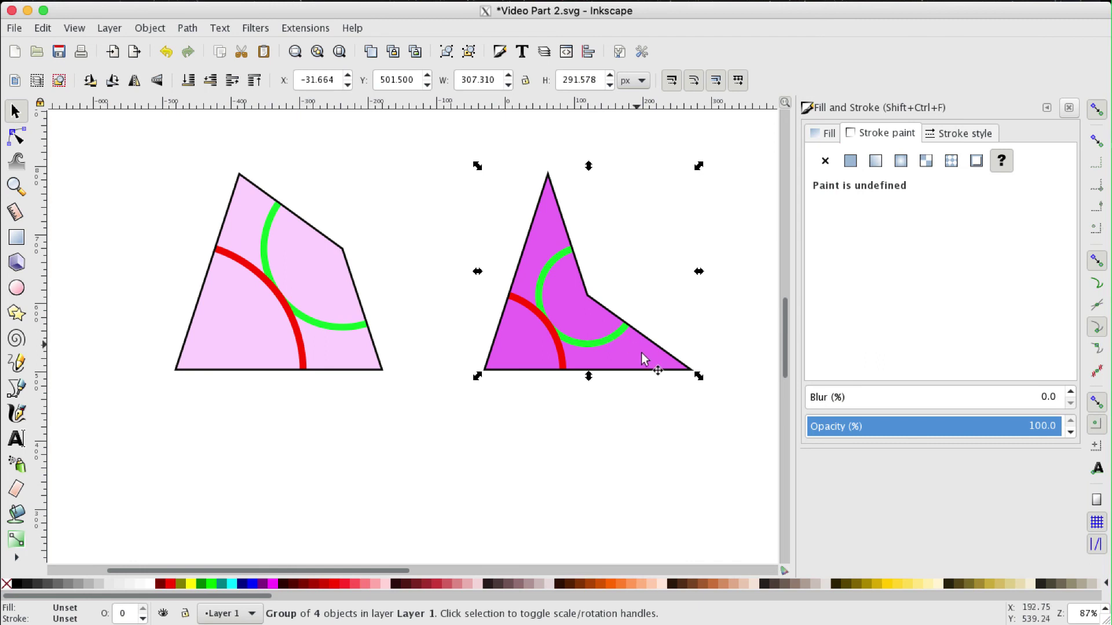
{"action": "key", "text": "Right"}
{"action": "key", "text": "Left"}
{"action": "key", "text": "Right"}
{"action": "key", "text": "Down"}
{"action": "key", "text": "Left"}
{"action": "key", "text": "Up"}
{"action": "left_click", "coordinate": [301, 287]}
{"action": "left_click", "coordinate": [301, 286]}
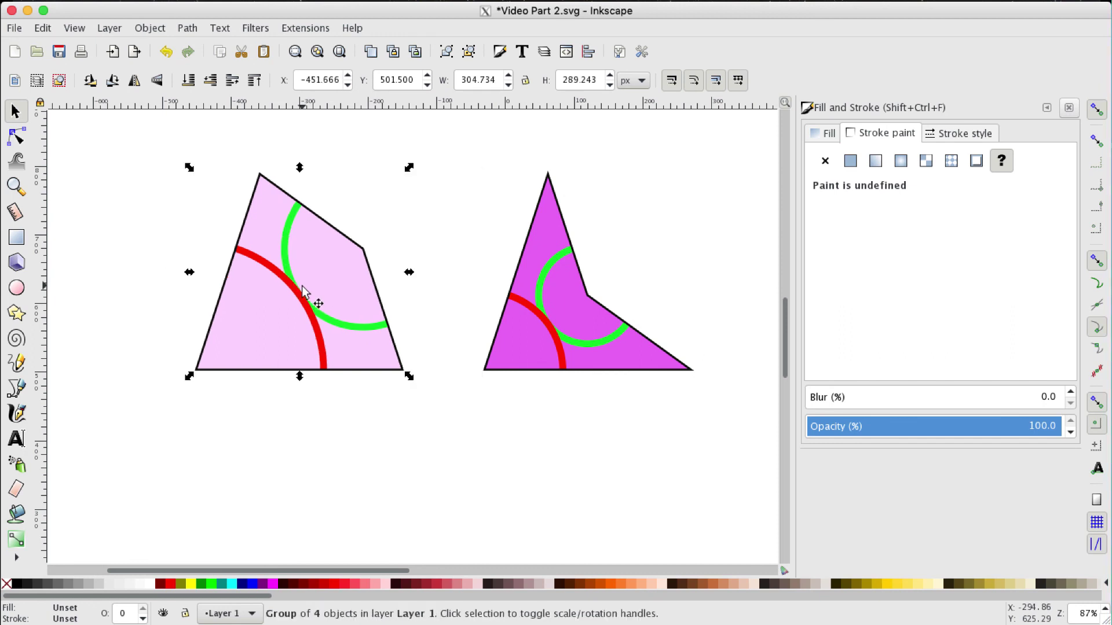
{"action": "left_click", "coordinate": [760, 279]}
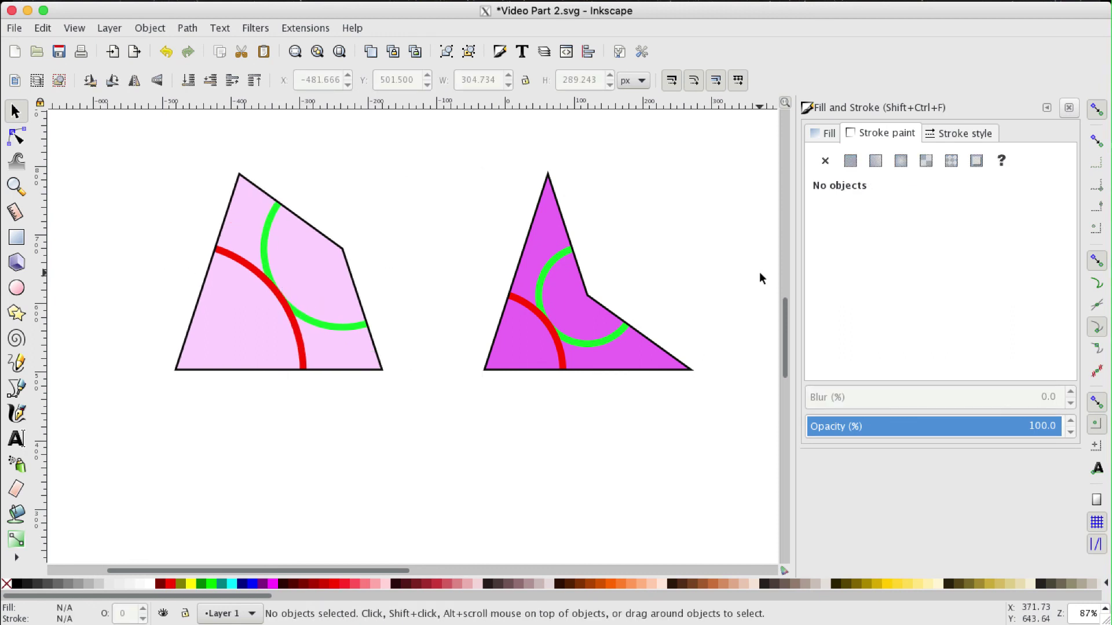